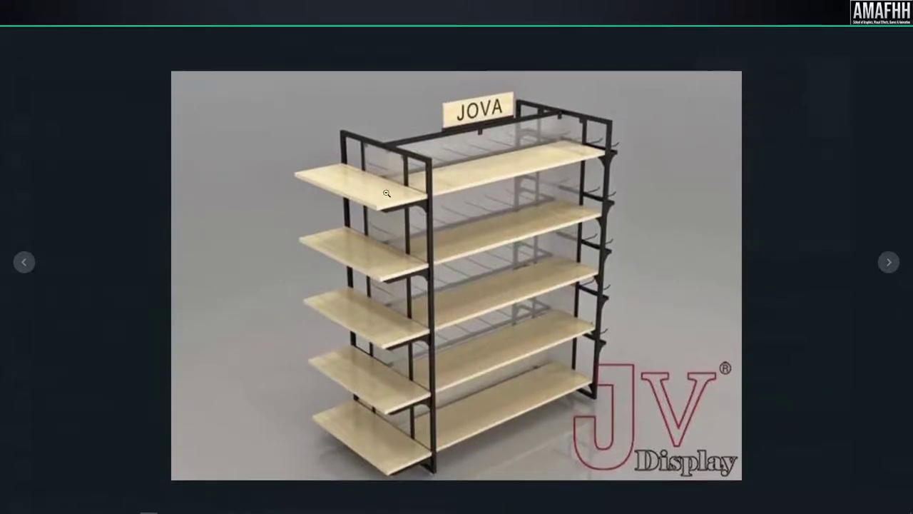
Step: Leave the shelf-rack reference photo and return to the empty Front viewport with the Line tool
scroll(427, 408, down, 1)
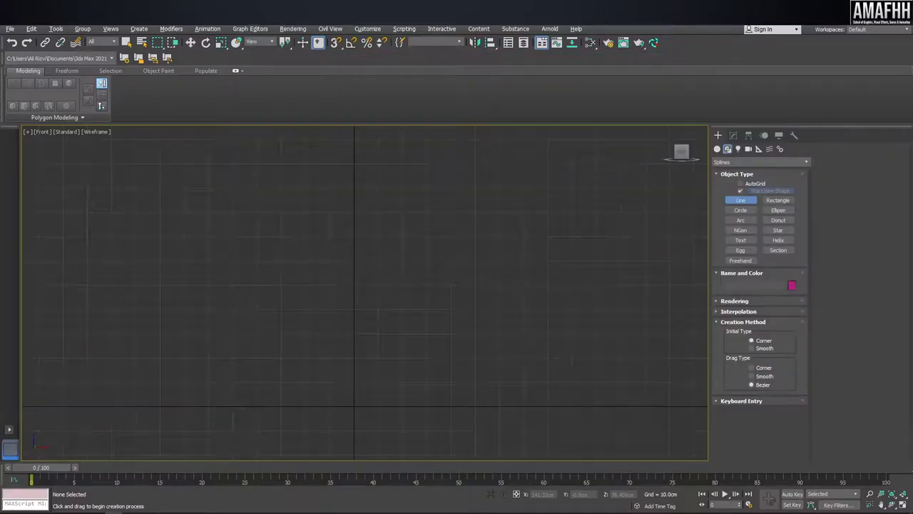
Step: Turn on snapping with Grid Points enabled, then place the frame's first corner on the grid
click(413, 242)
right_click(488, 253)
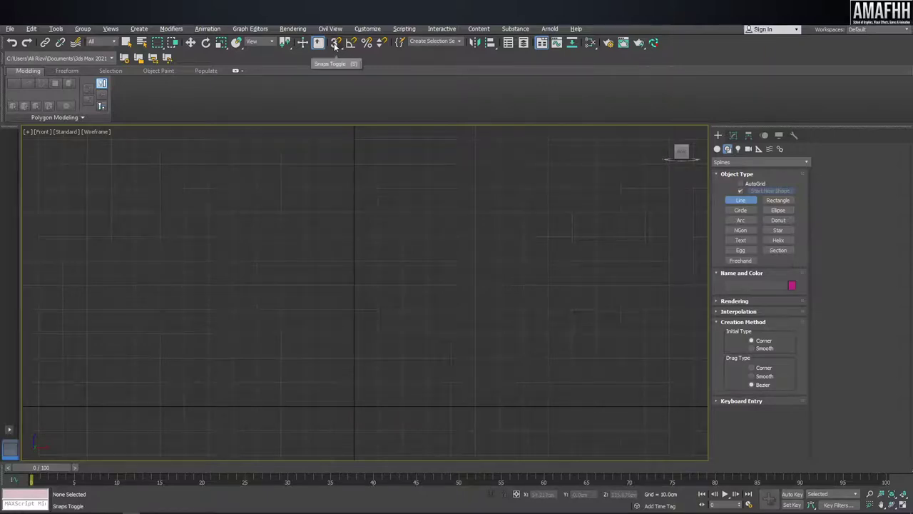
mouse_move(335, 43)
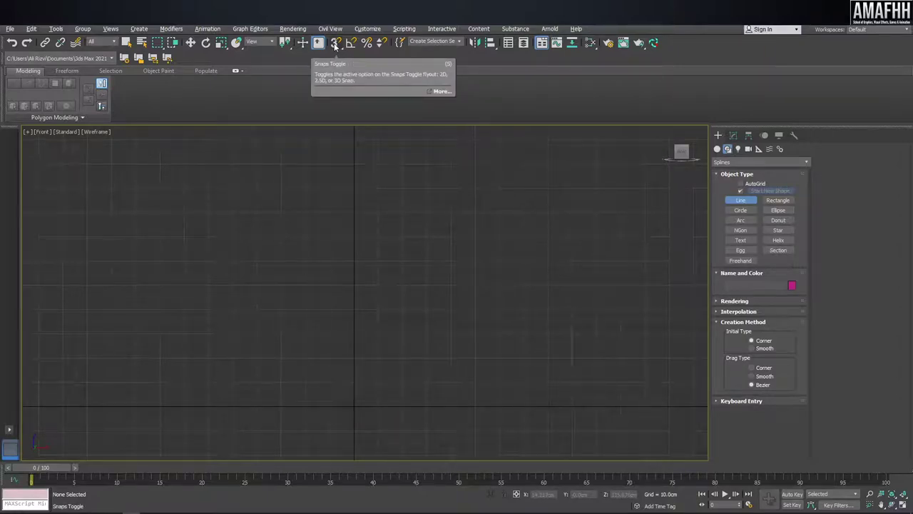
click(334, 43)
right_click(334, 43)
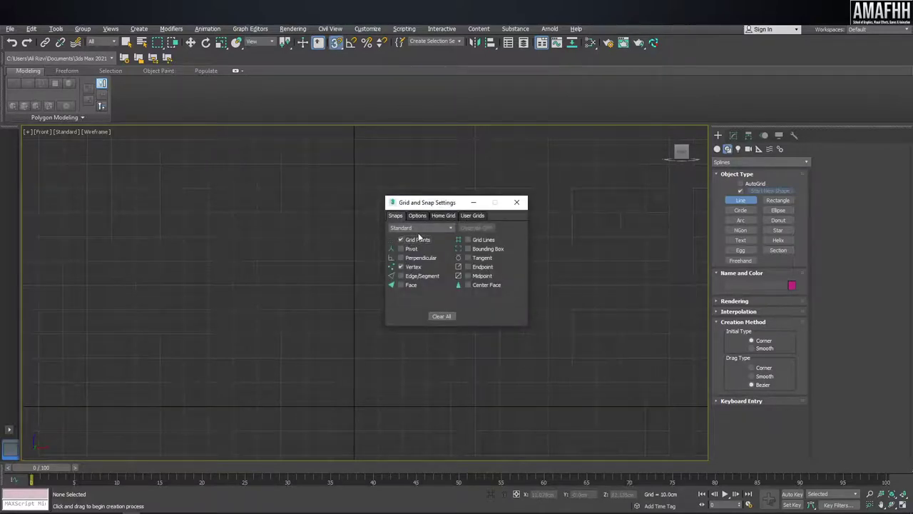
click(517, 202)
click(353, 140)
Step: Draw the remaining three corners and close the rectangular outline at its start point
click(426, 140)
click(426, 406)
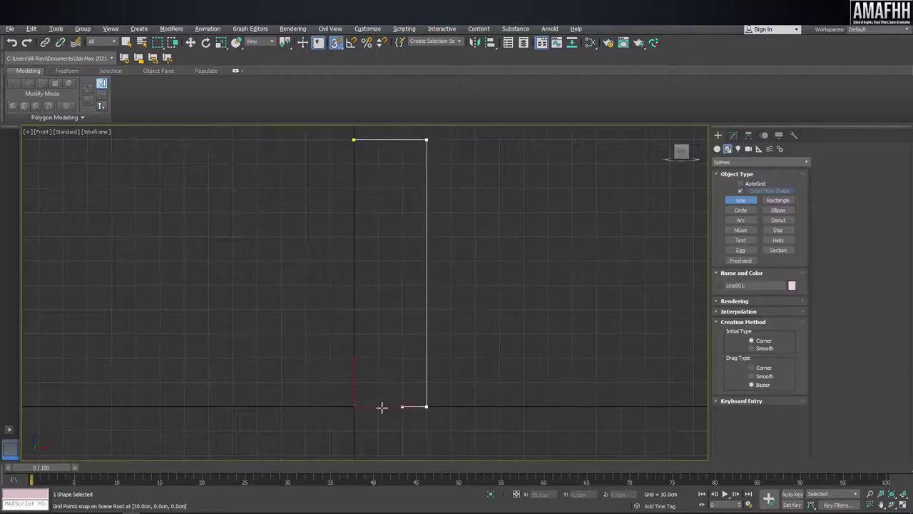
click(353, 407)
click(354, 140)
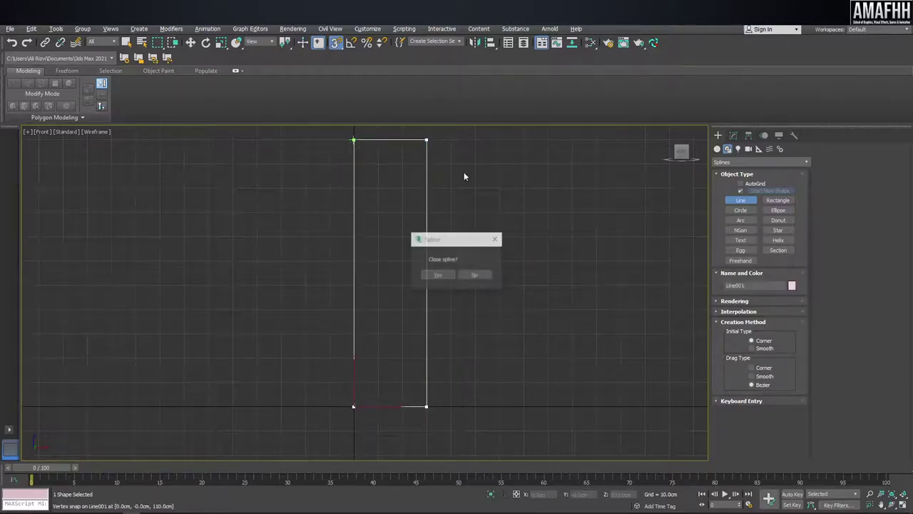
click(438, 275)
mouse_move(500, 237)
middle_down()
mouse_move(466, 229)
mouse_move(521, 210)
middle_up()
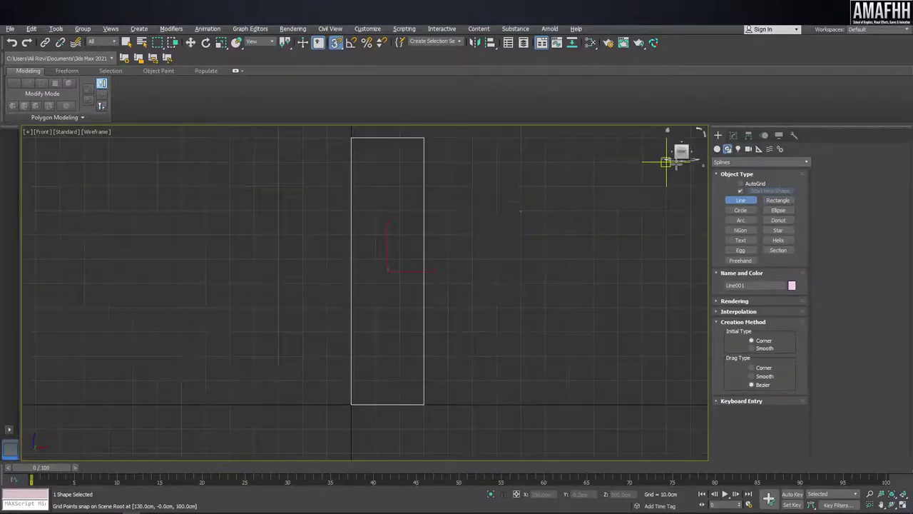
Step: At Vertex level, move the two right-side vertices outward to widen the rectangle
click(732, 136)
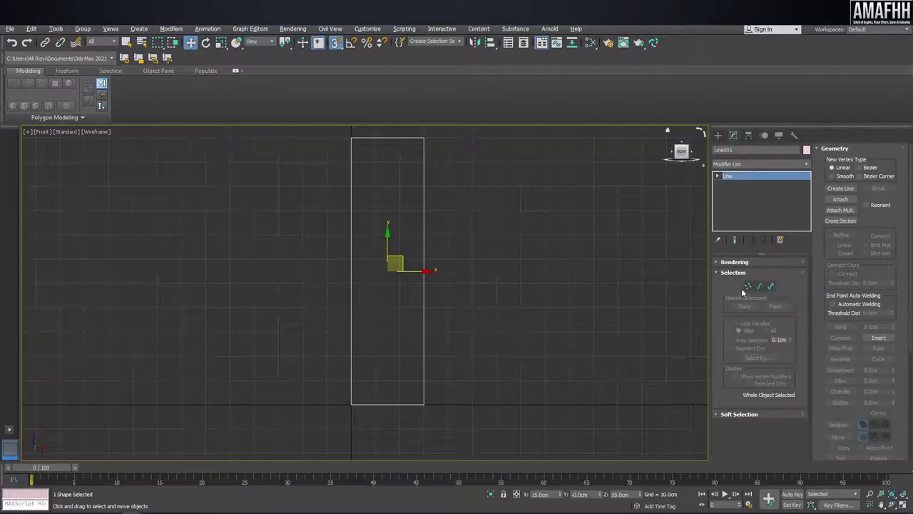
click(747, 286)
mouse_move(489, 452)
mouse_down()
mouse_move(412, 125)
mouse_move(478, 136)
mouse_up()
scroll(428, 207, down, 2)
scroll(457, 195, up, 2)
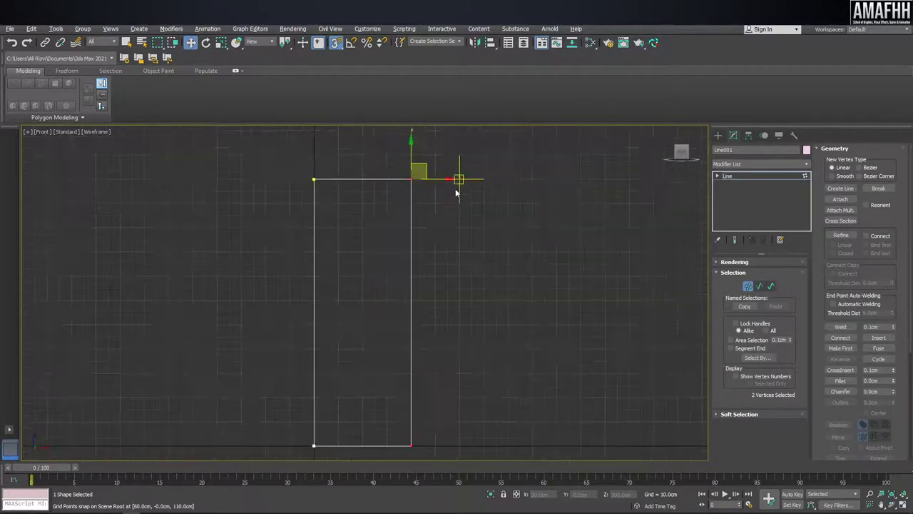
drag(414, 184, 438, 184)
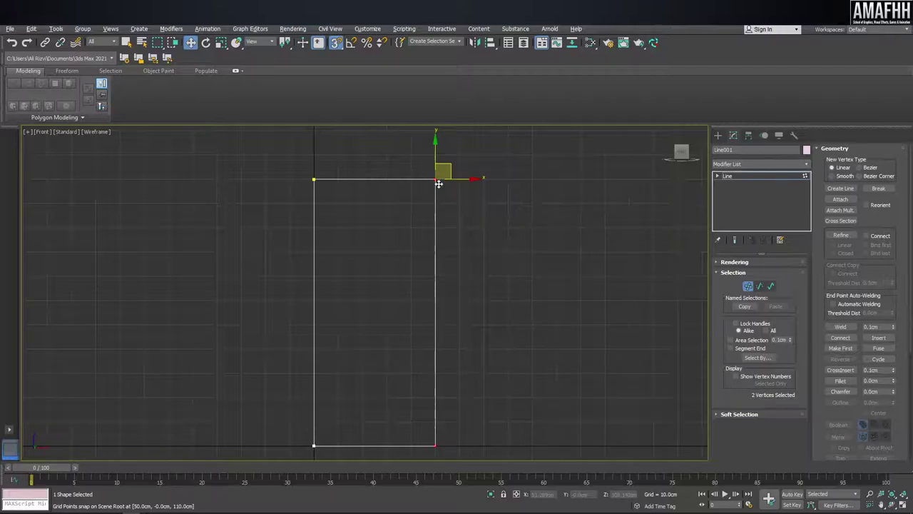
Step: Switch to the Perspective view and zoom to frame the outline
key(p)
scroll(410, 197, down, 2)
scroll(414, 196, down, 2)
scroll(412, 194, up, 4)
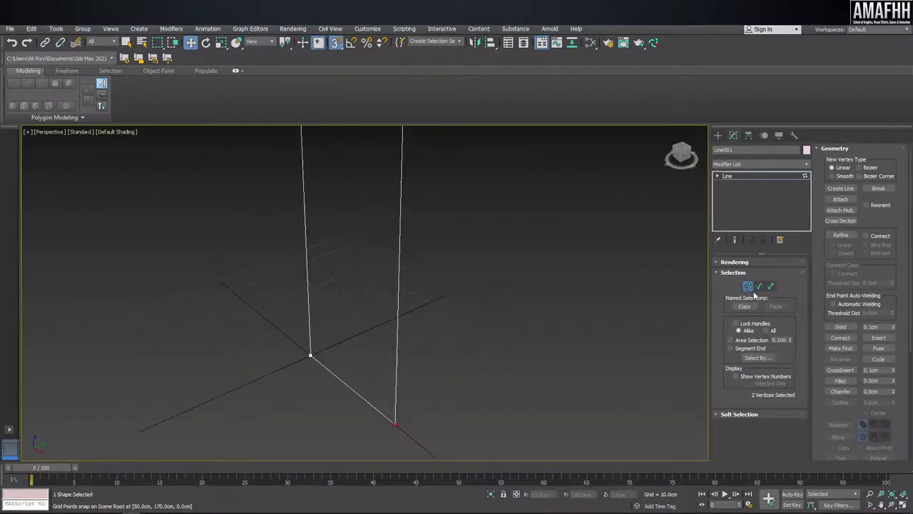
Step: Enable the spline's rendering in both the renderer and the viewport
click(745, 264)
click(749, 260)
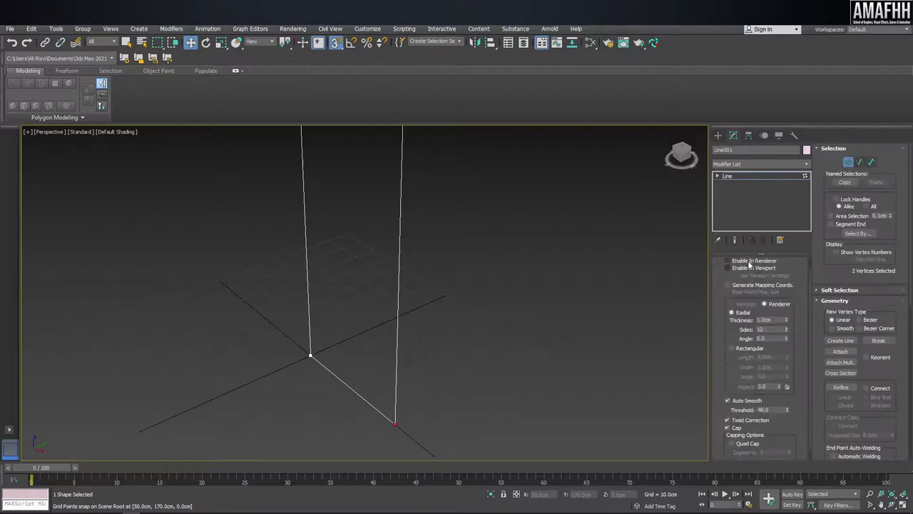
click(749, 268)
alt+middle_drag(522, 246, 800, 332)
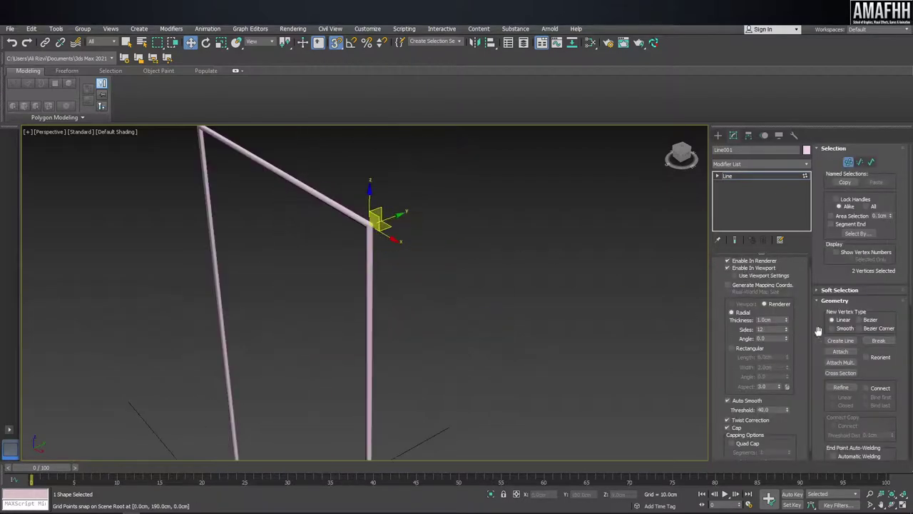
alt+middle_drag(400, 300, 420, 251)
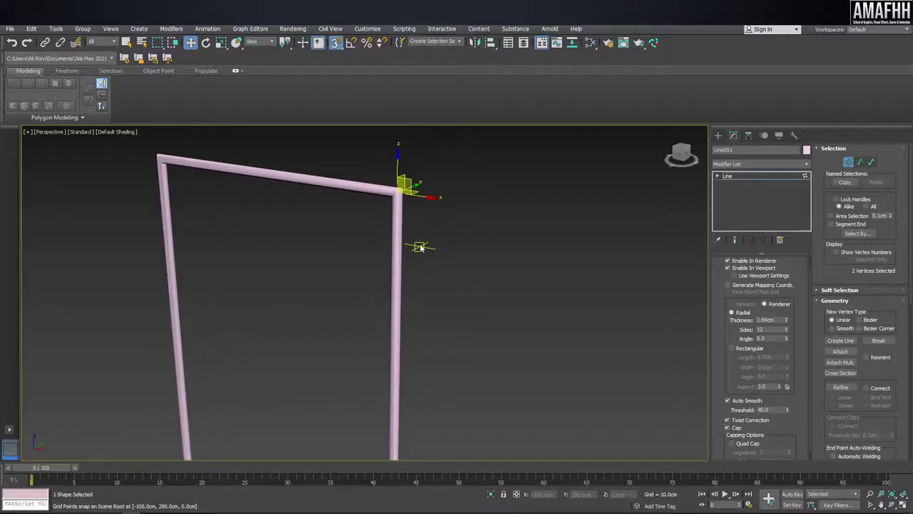
Step: Set the rendered profile to Rectangular with Length 2 cm and Width 2 cm
click(732, 348)
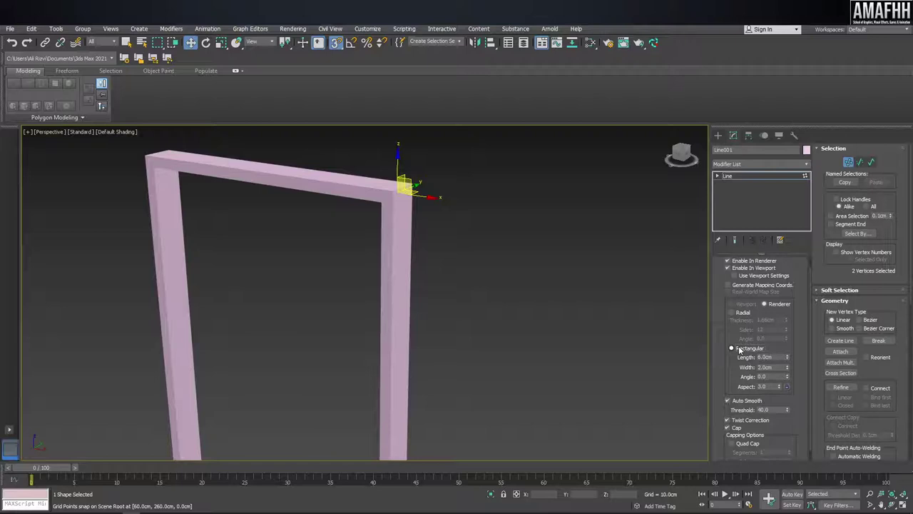
alt+middle_drag(394, 229, 339, 209)
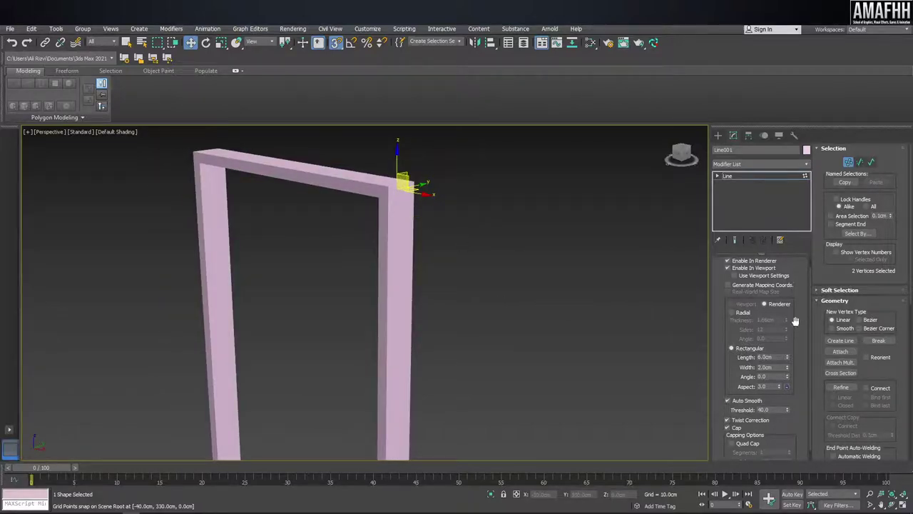
drag(787, 358, 787, 371)
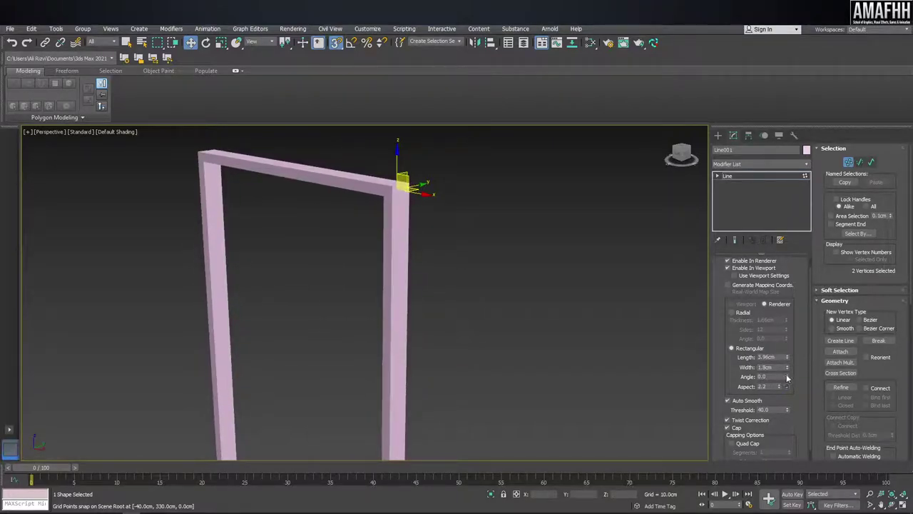
mouse_move(787, 358)
mouse_down()
mouse_move(785, 367)
mouse_move(744, 356)
mouse_up()
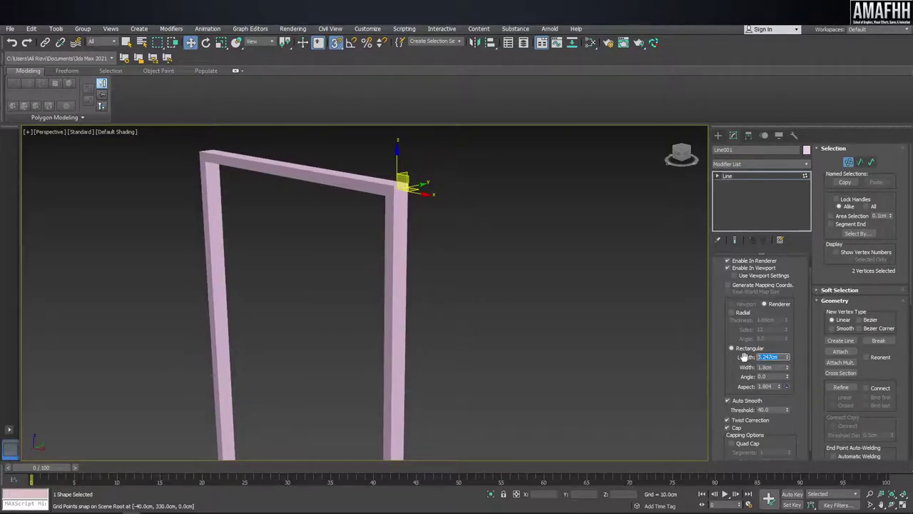
text(2)
key(Tab)
text(2)
key(Tab)
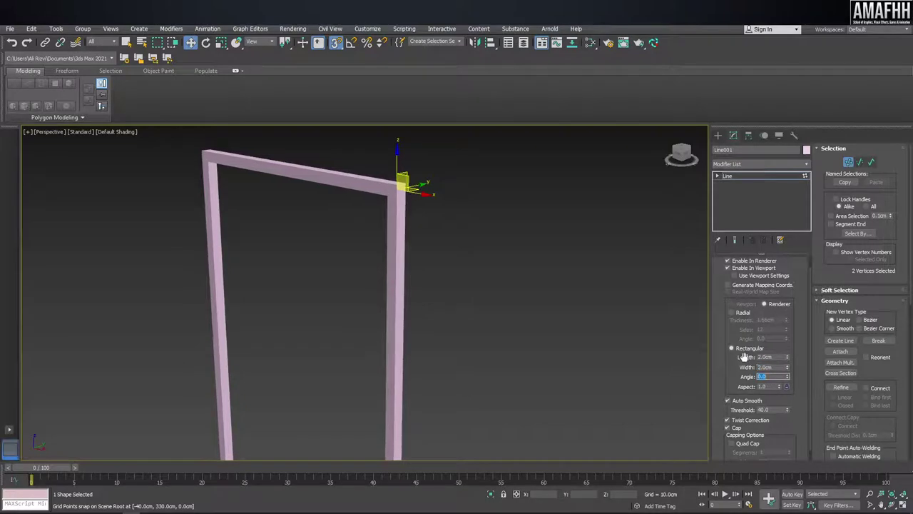
mouse_move(226, 282)
alt+middle_down()
mouse_move(302, 235)
mouse_move(347, 142)
alt+middle_up()
Step: Turn on Edged Faces (F4) and orbit to see the whole frame
key(F4)
scroll(356, 214, up, 3)
scroll(404, 214, up, 3)
scroll(405, 214, down, 5)
alt+middle_drag(405, 214, 406, 227)
right_click(403, 225)
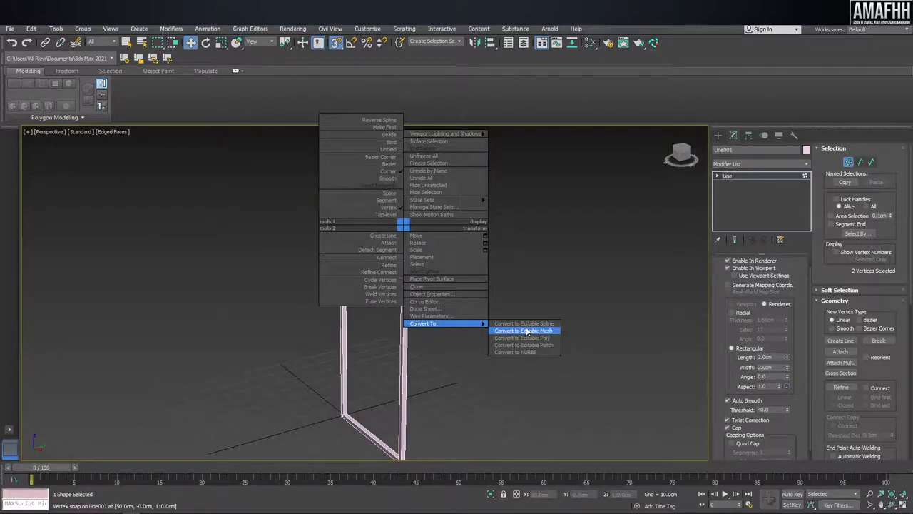
Step: Convert the square-profile frame to an Editable Poly
click(525, 337)
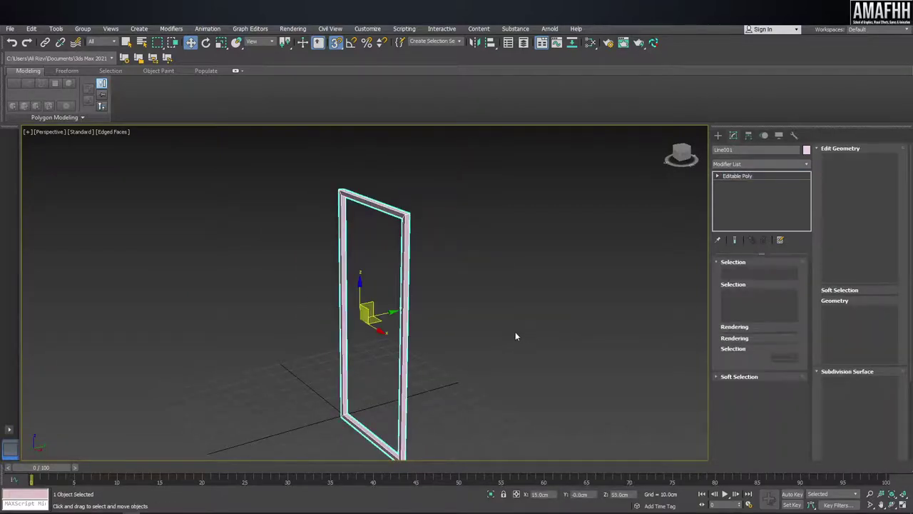
mouse_move(516, 334)
alt+middle_down()
mouse_move(424, 190)
mouse_move(418, 252)
mouse_move(489, 261)
mouse_move(502, 197)
mouse_move(497, 257)
alt+middle_up()
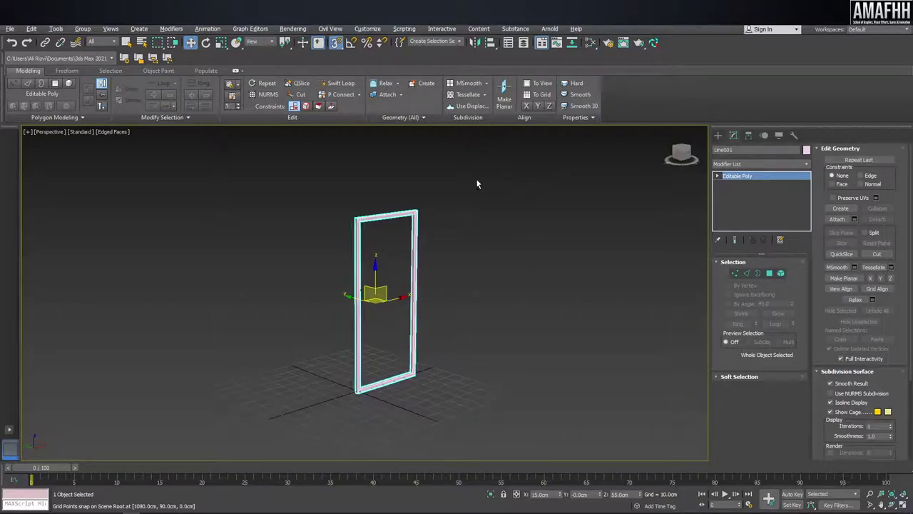
key(f)
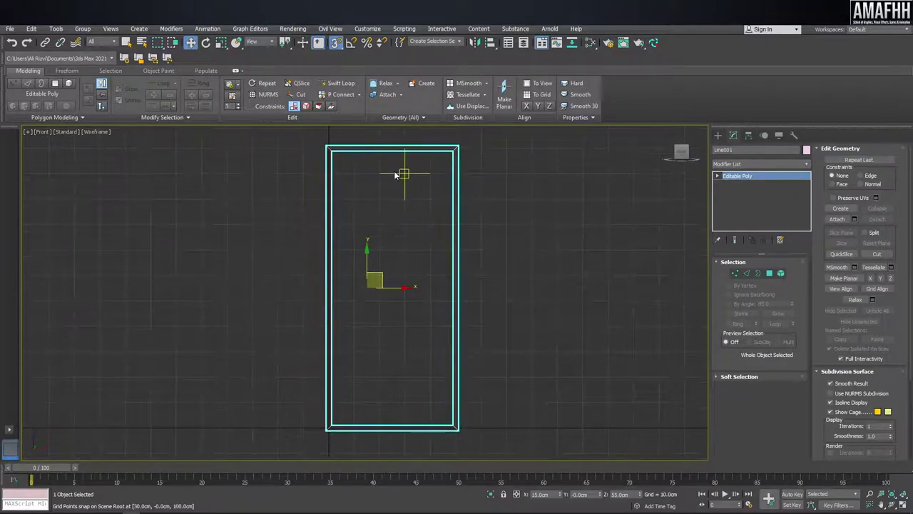
click(717, 135)
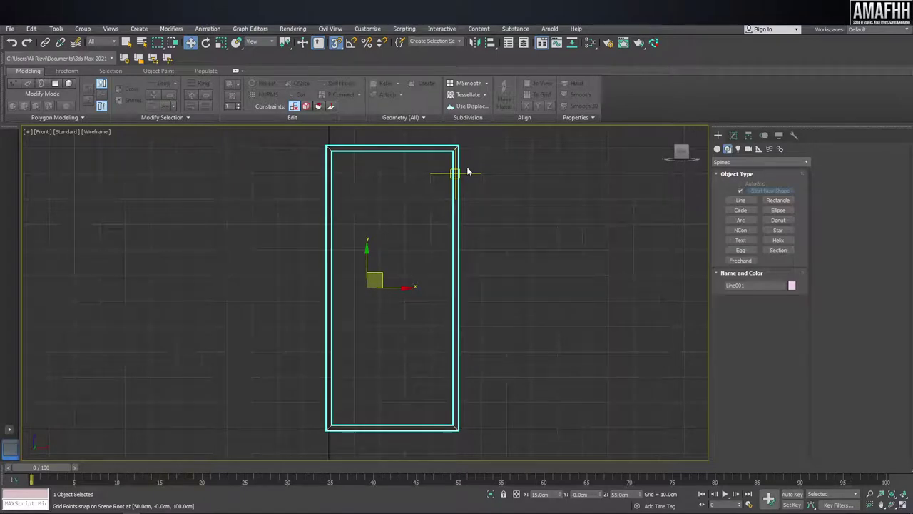
key(p)
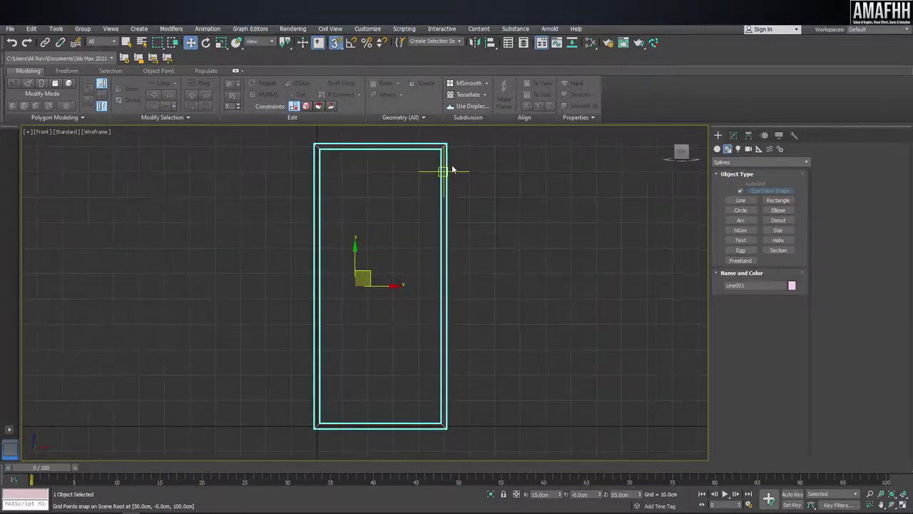
Step: Back in the Modify panel, switch to Edge sub-object level
scroll(343, 222, up, 3)
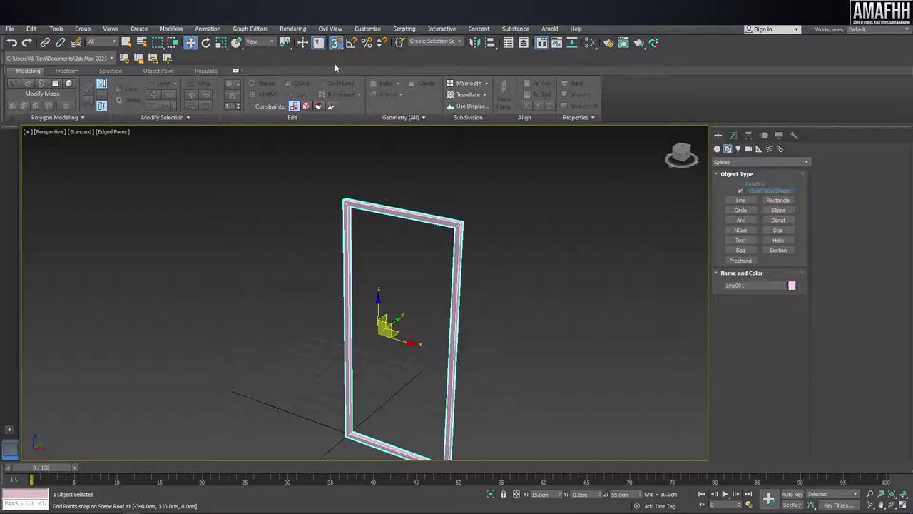
scroll(443, 217, down, 1)
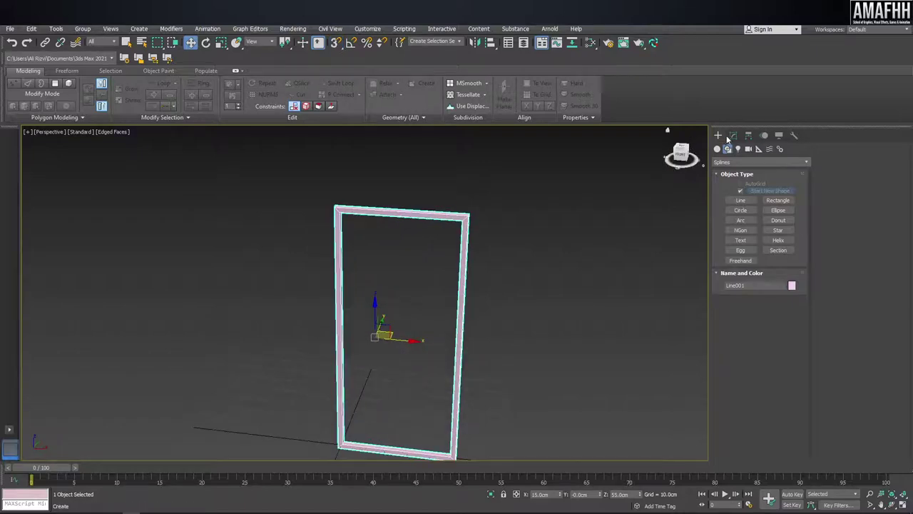
click(734, 135)
click(747, 273)
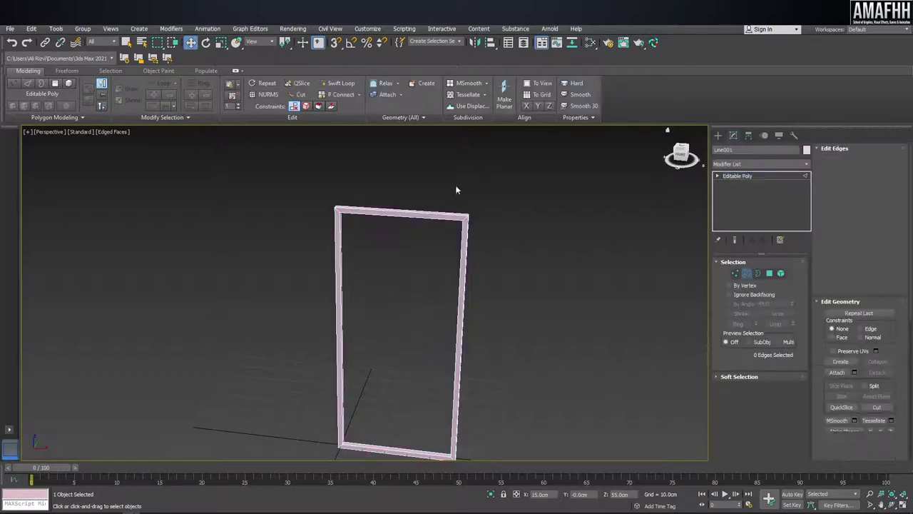
Step: Select the edges of the frame's top and bottom bars
click(439, 210)
middle_drag(436, 184, 454, 200)
ctrl+click(436, 388)
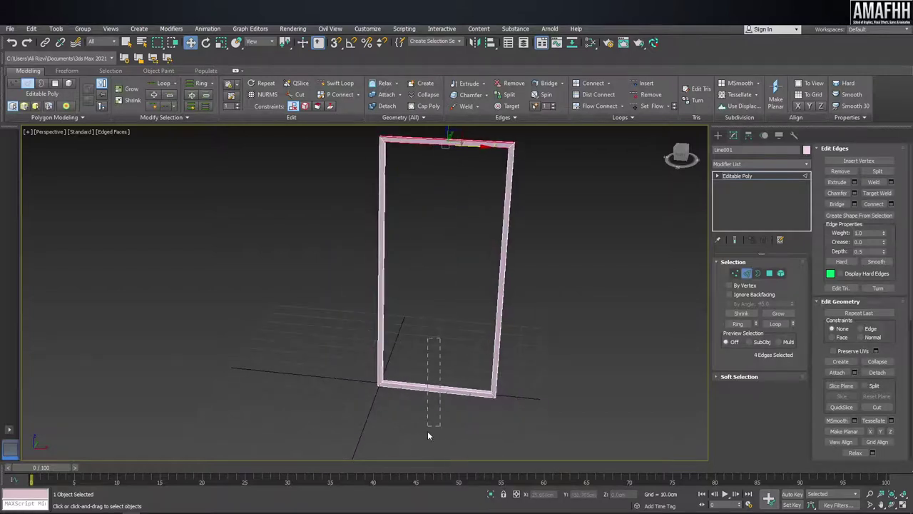
alt+middle_drag(477, 262, 457, 236)
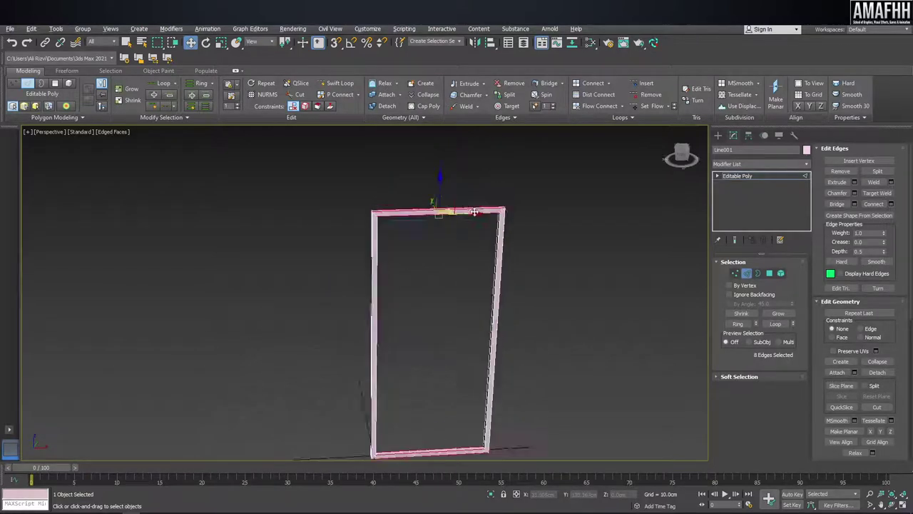
scroll(428, 214, up, 4)
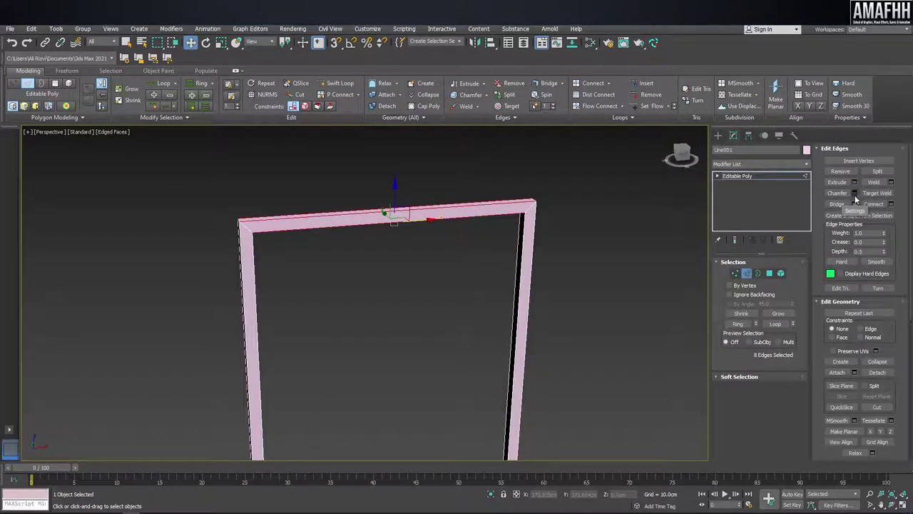
Step: Connect the selected edges with 2 segments and a pinch of 59
click(890, 204)
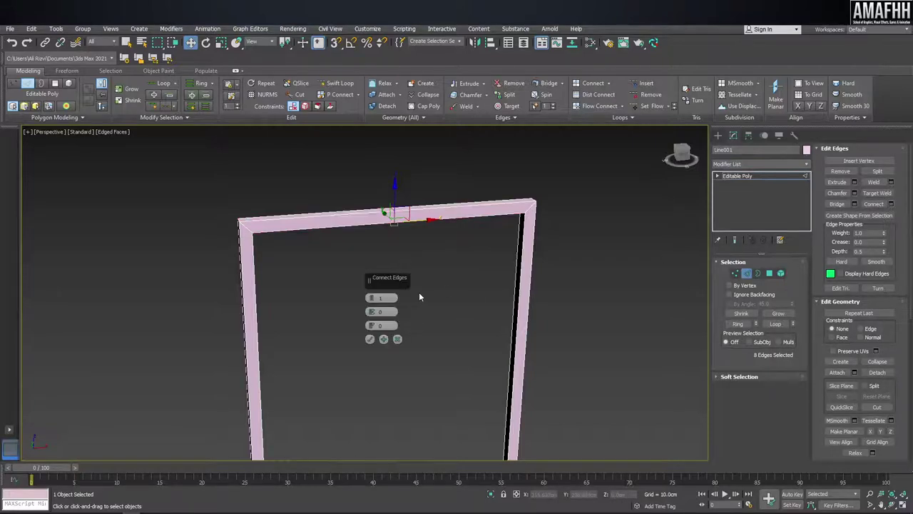
drag(371, 298, 371, 291)
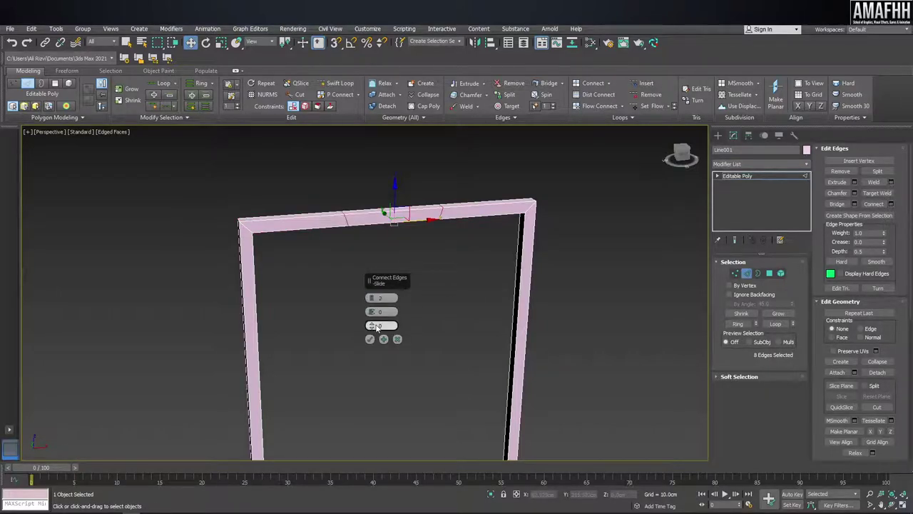
drag(372, 316, 384, 208)
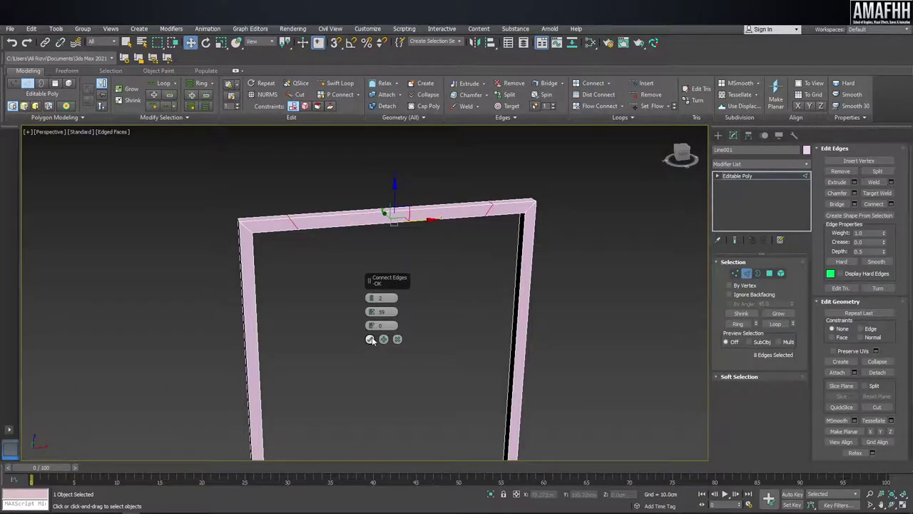
click(369, 338)
Step: Switch to wireframe and loop-select the new edge cut on the top bar
key(z)
scroll(303, 226, down, 5)
scroll(318, 271, up, 3)
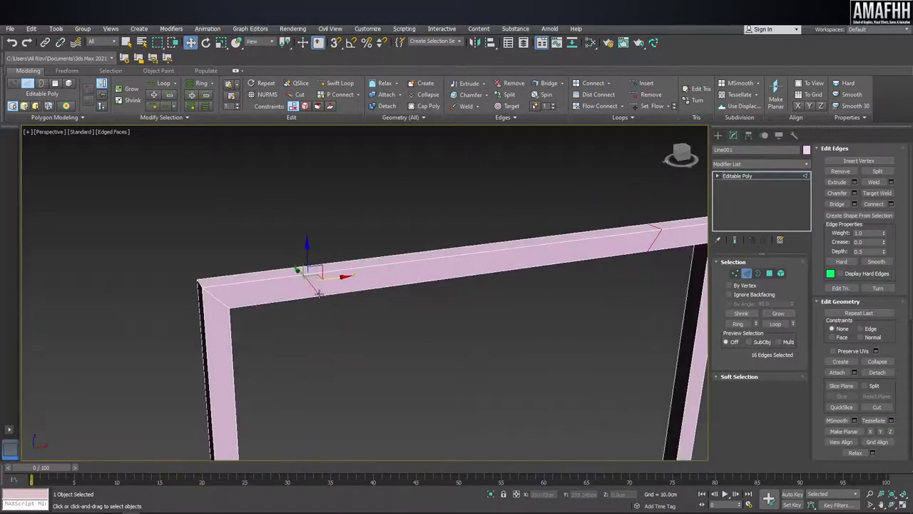
scroll(309, 292, up, 2)
key(F3)
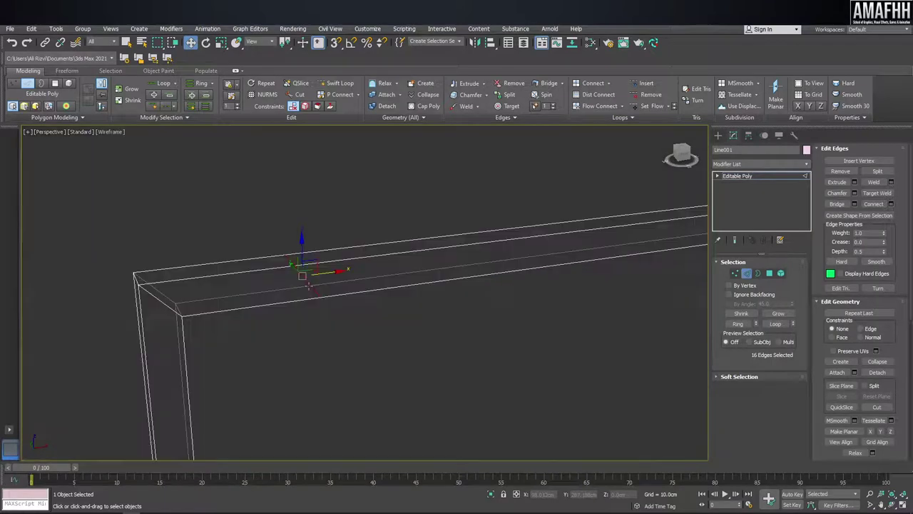
double_click(308, 285)
double_click(296, 267)
Step: In the Front view, straighten the cut edges into level lines with Make Planar
key(f)
scroll(341, 160, up, 5)
scroll(332, 182, down, 3)
scroll(356, 202, up, 2)
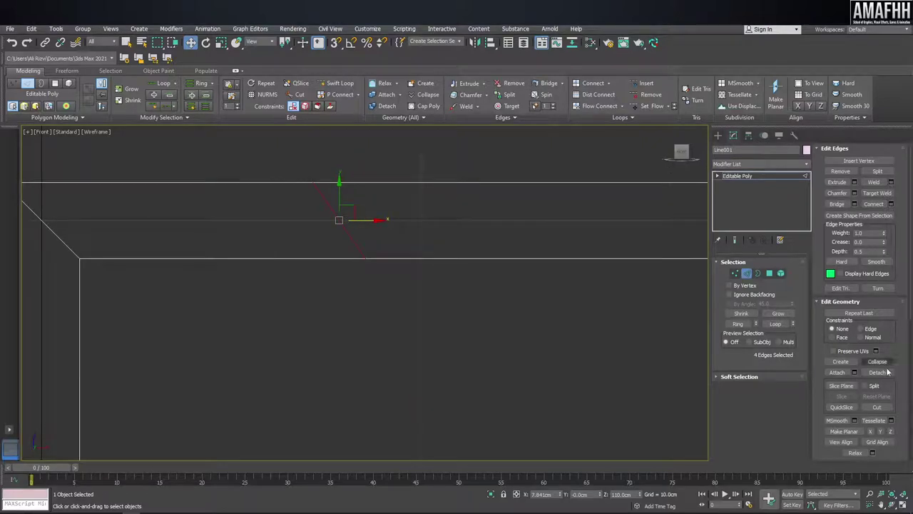
click(882, 432)
click(874, 432)
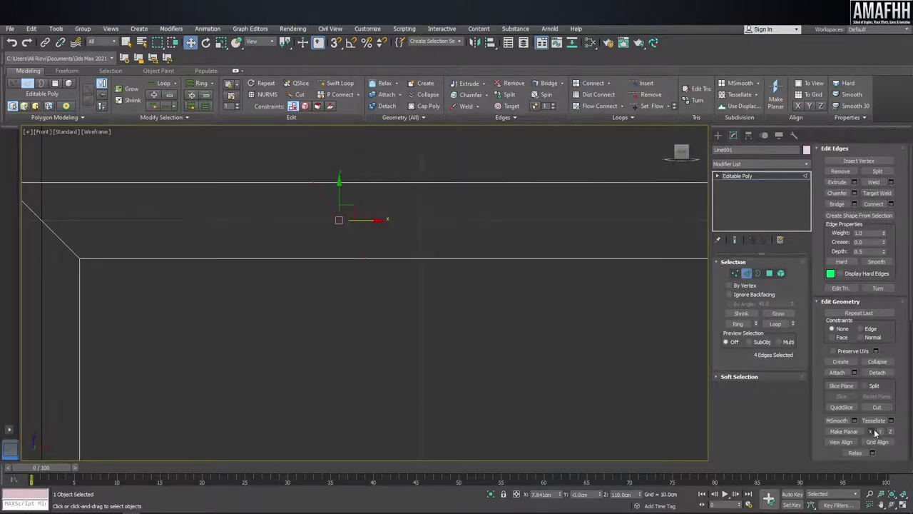
scroll(424, 202, down, 1)
scroll(494, 211, down, 2)
scroll(406, 212, down, 2)
scroll(578, 206, up, 5)
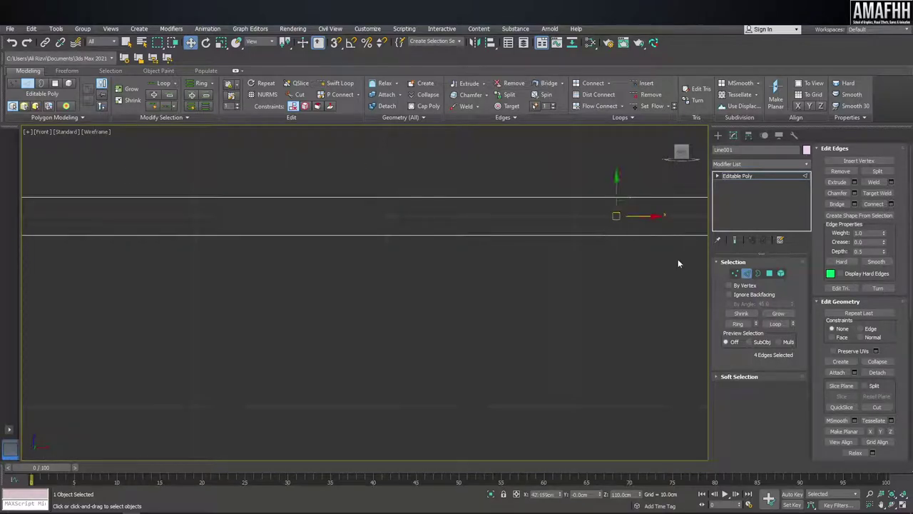
scroll(479, 185, down, 3)
scroll(474, 159, up, 2)
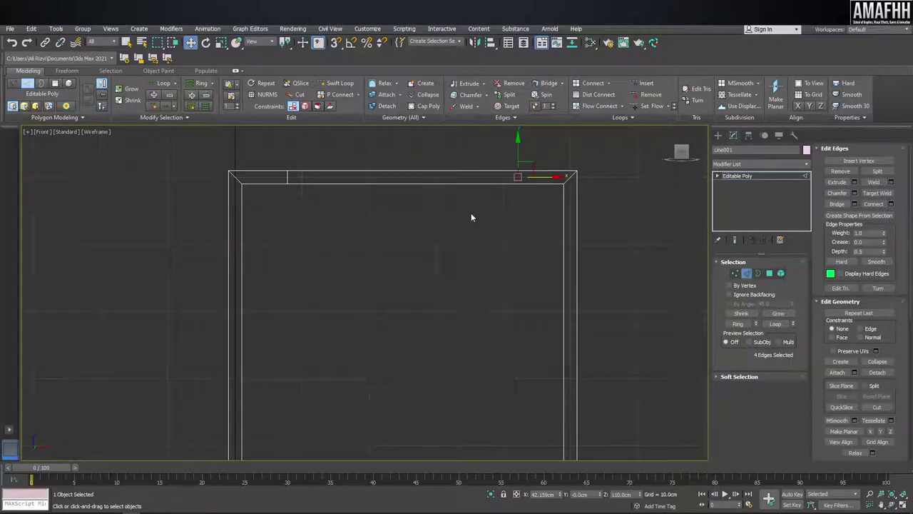
Step: Select the cut edge near the lower corner and slide it right to about 42 cm
middle_drag(471, 218, 426, 292)
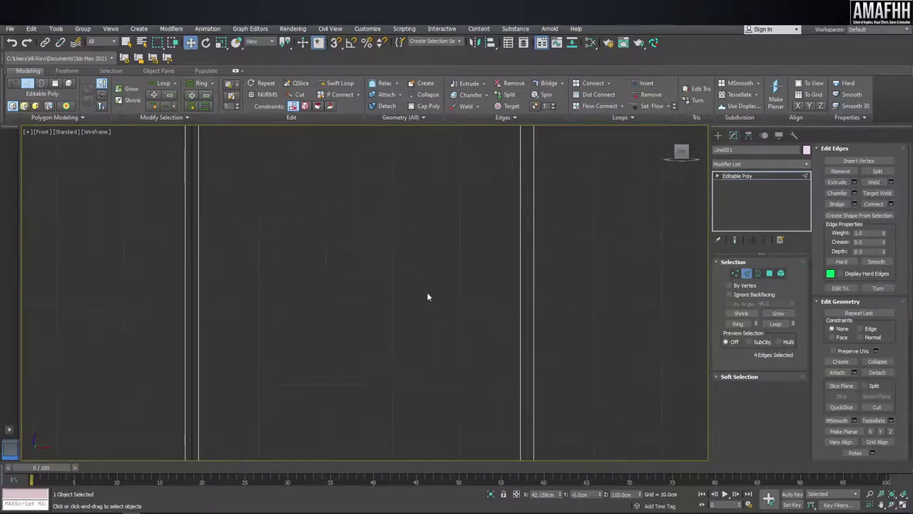
mouse_move(409, 200)
middle_down()
mouse_move(379, 362)
mouse_move(299, 288)
middle_up()
scroll(255, 279, up, 2)
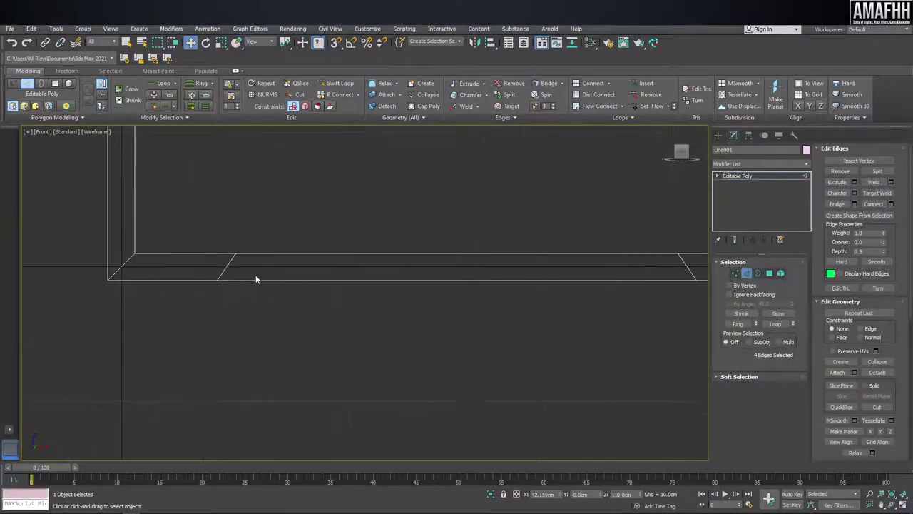
click(226, 269)
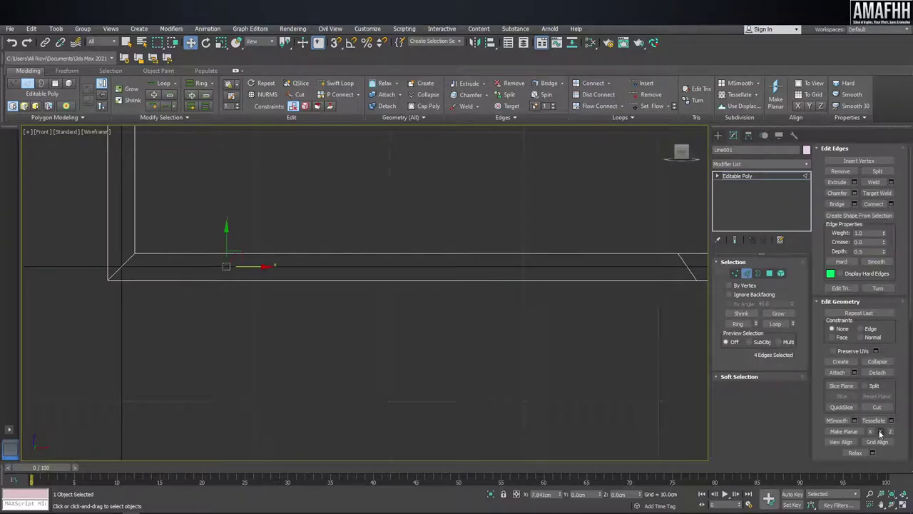
drag(246, 266, 516, 265)
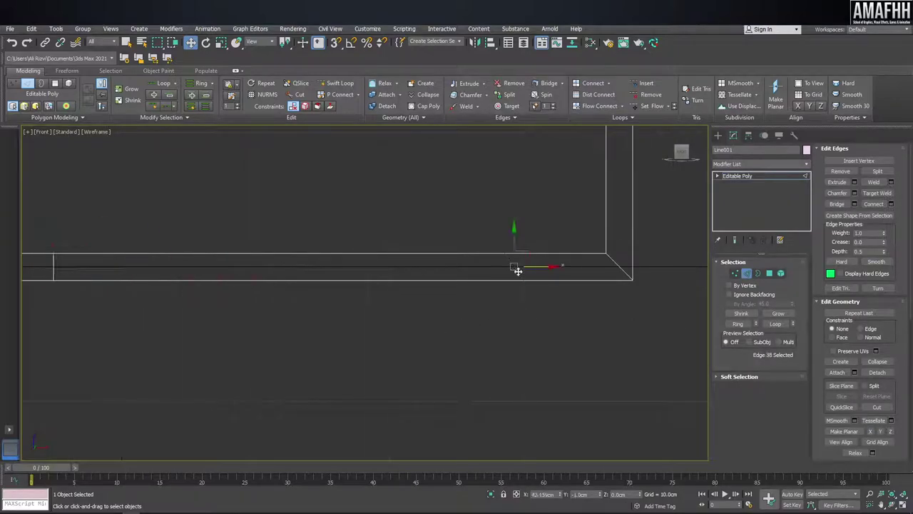
Step: Add the corner and vertical cut edges until all 16 cut edges are selected
middle_drag(575, 274, 575, 310)
scroll(575, 310, down, 3)
click(314, 301)
middle_drag(316, 301, 325, 321)
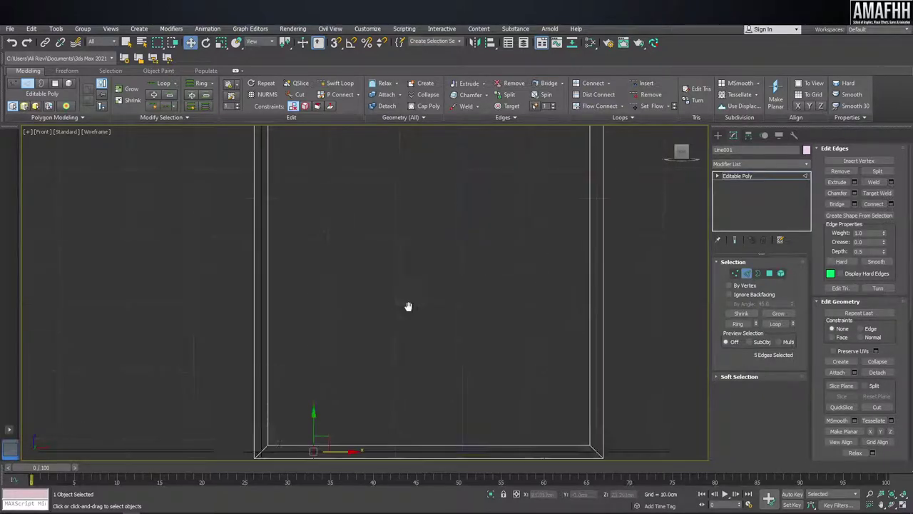
ctrl+click(325, 321)
middle_drag(388, 264, 370, 269)
scroll(369, 407, down, 2)
scroll(350, 300, down, 2)
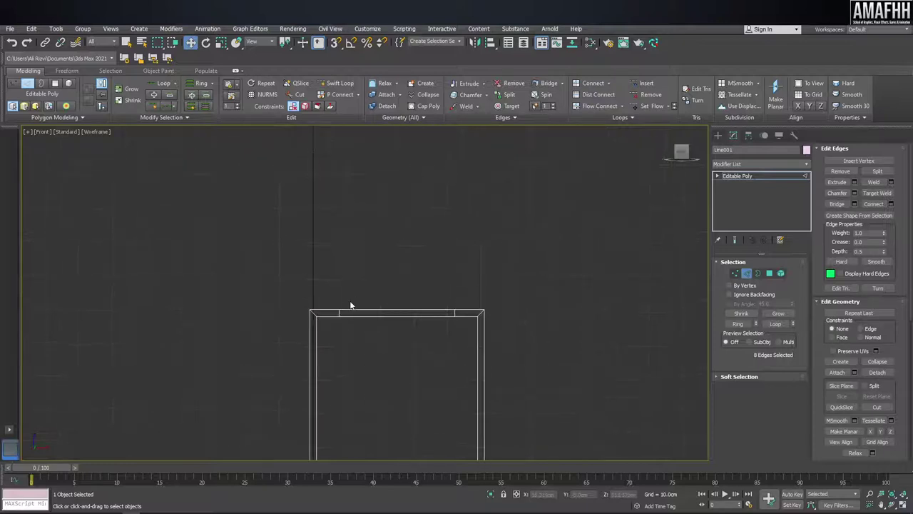
scroll(328, 329, up, 5)
scroll(307, 335, up, 3)
middle_drag(524, 224, 428, 153)
ctrl+click(619, 271)
ctrl+click(618, 270)
Step: Return to the Perspective view with solid shading to check the frame
key(p)
mouse_move(548, 259)
alt+middle_down()
mouse_move(574, 291)
mouse_move(548, 274)
mouse_move(661, 260)
mouse_move(658, 227)
mouse_move(534, 216)
mouse_move(469, 257)
alt+middle_up()
scroll(530, 204, up, 5)
scroll(557, 320, down, 5)
scroll(488, 255, up, 2)
scroll(488, 256, up, 2)
key(F3)
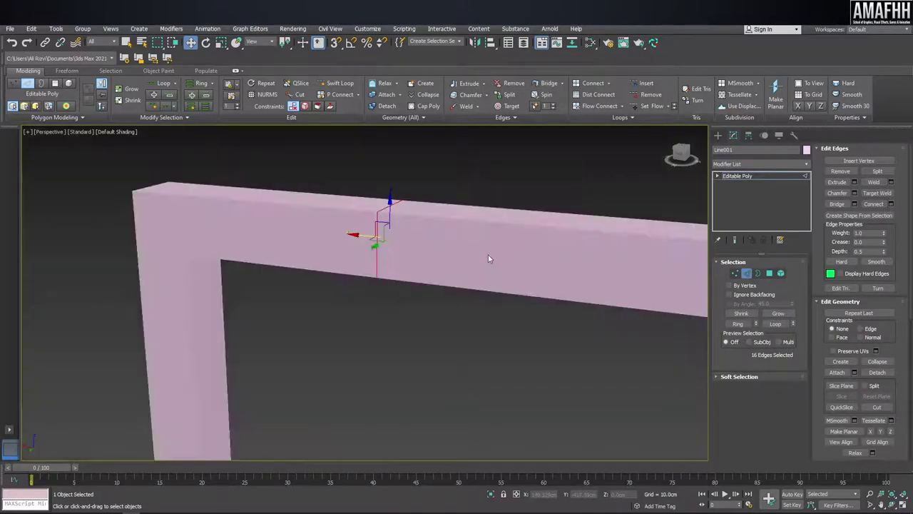
Step: Nudge the view slightly and turn on Edged Faces with F4
middle_drag(443, 252, 448, 252)
key(F4)
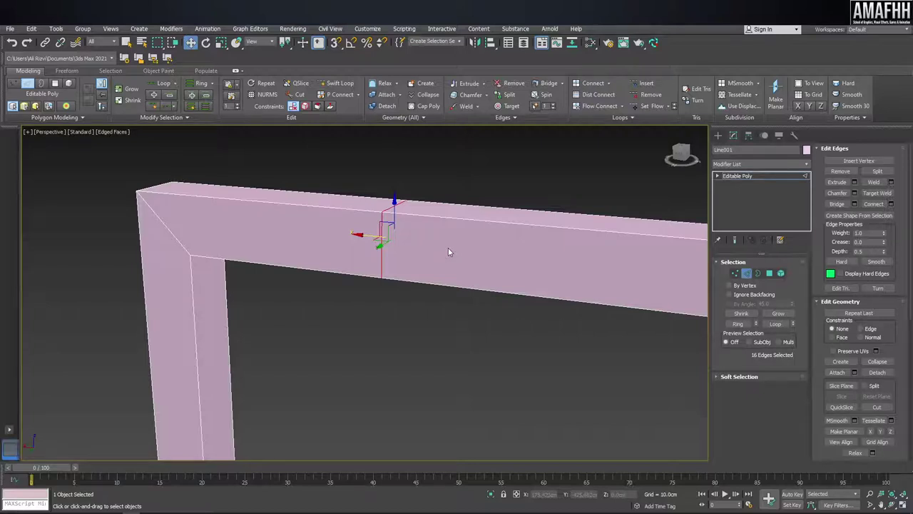
Step: Chamfer the selected cut edges by about 1.4 cm
click(855, 193)
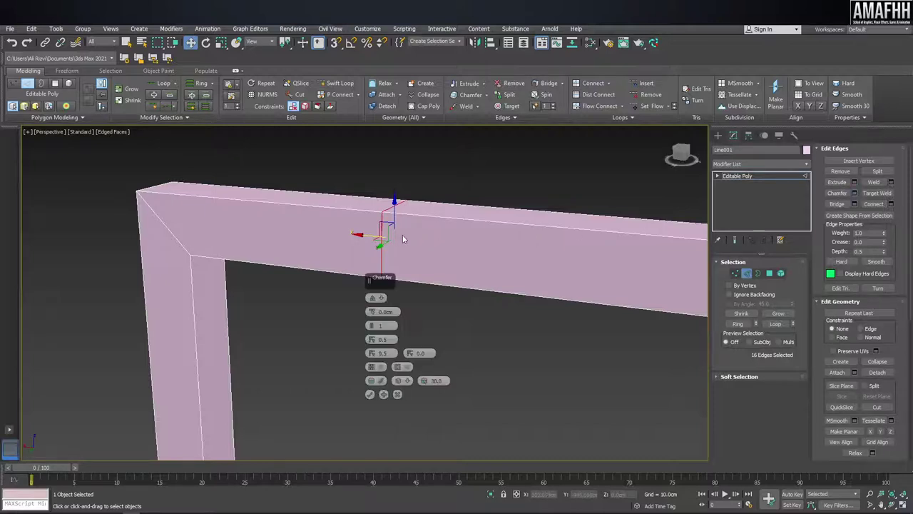
alt+middle_drag(402, 236, 376, 325)
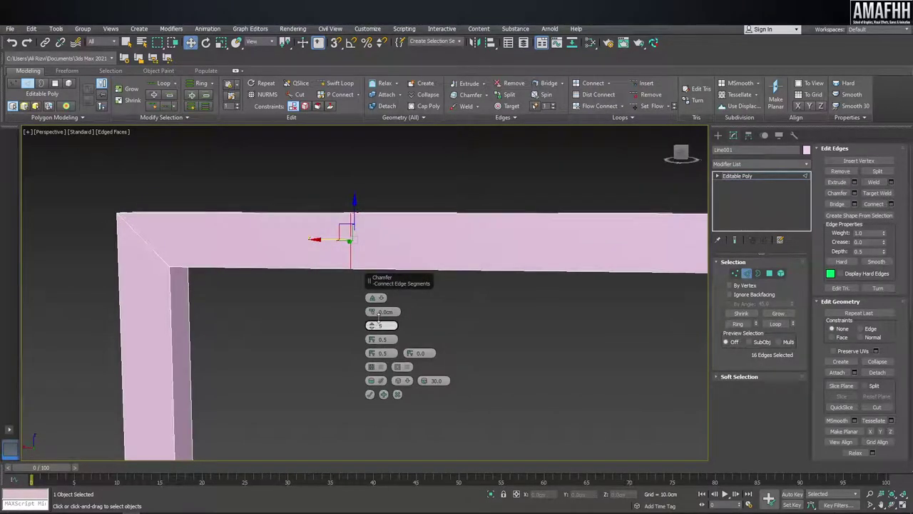
mouse_move(376, 312)
mouse_down()
mouse_move(376, 299)
mouse_move(394, 300)
mouse_up()
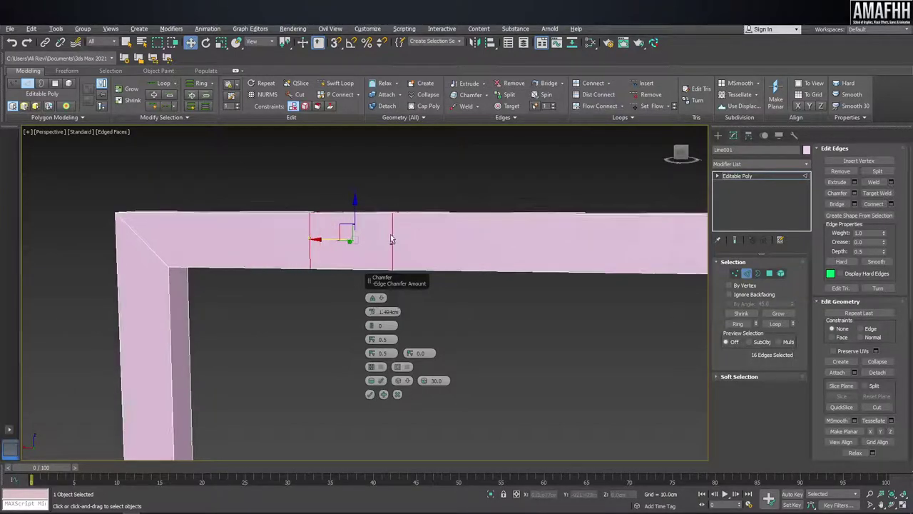
alt+middle_drag(394, 307, 378, 325)
drag(372, 311, 373, 318)
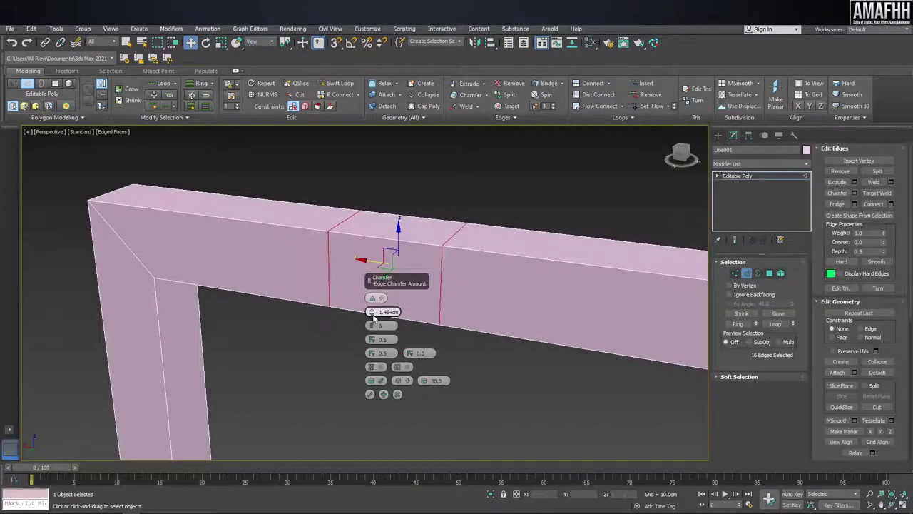
click(369, 394)
Step: At Polygon level, select a chamfered face on the underside of the top beam
scroll(380, 336, down, 3)
alt+middle_drag(381, 337, 498, 269)
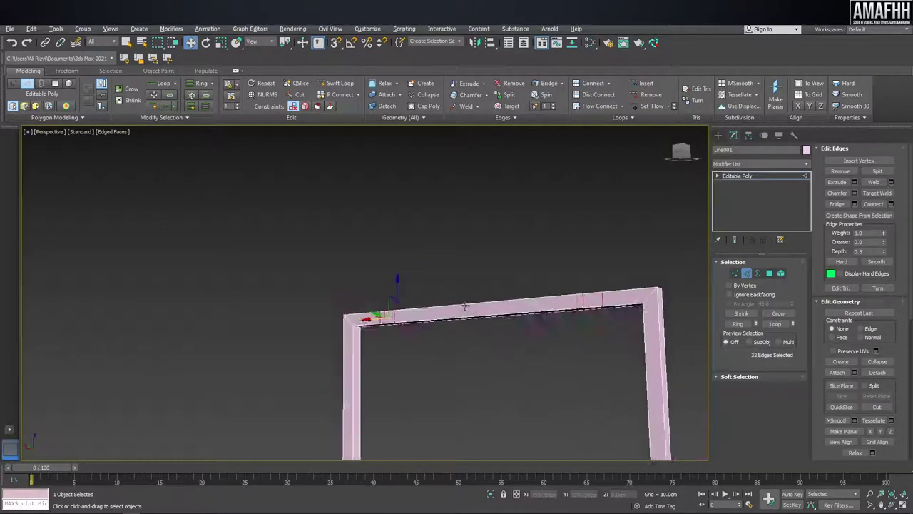
scroll(499, 269, up, 4)
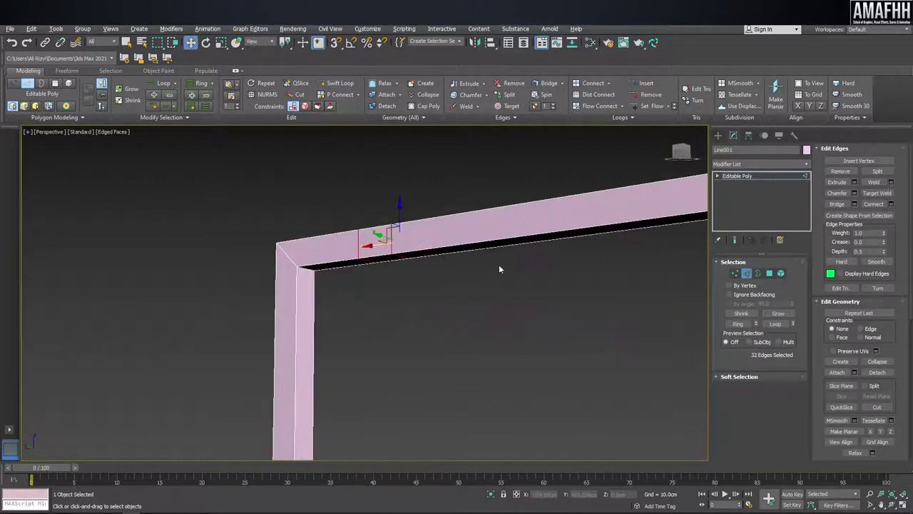
click(769, 273)
scroll(388, 261, down, 2)
click(388, 259)
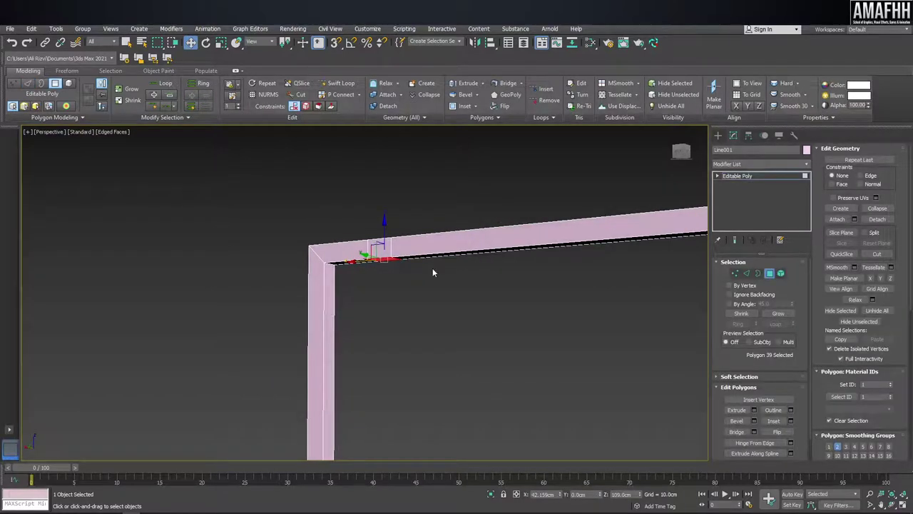
Step: Add the matching chamfered face on the bottom beam to the polygon selection
alt+middle_drag(434, 273, 416, 280)
scroll(421, 263, up, 1)
scroll(425, 262, up, 2)
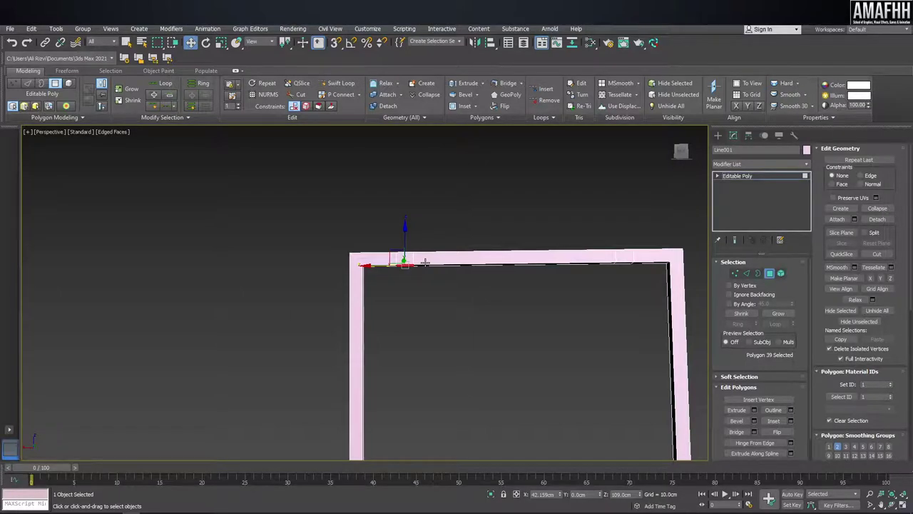
scroll(424, 262, down, 5)
alt+middle_drag(417, 328, 419, 368)
scroll(419, 367, up, 4)
click(406, 396)
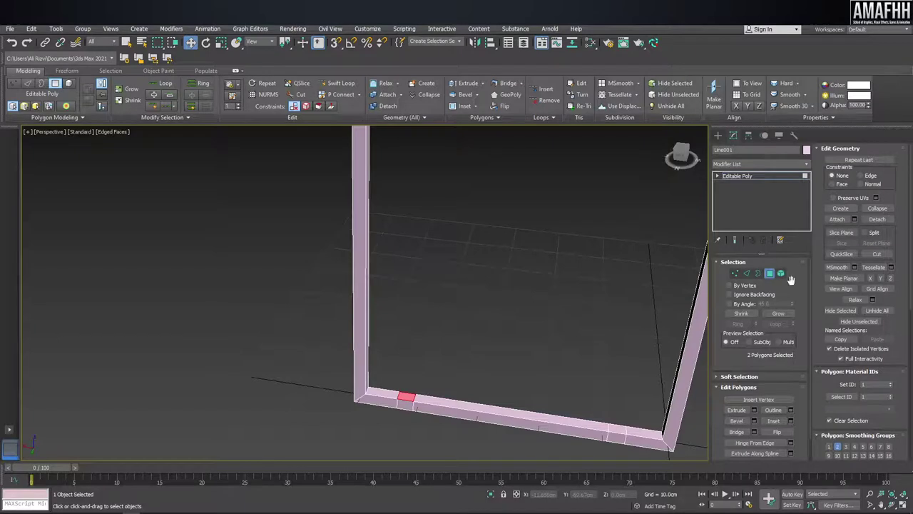
Step: Bridge the selected top and bottom beam faces into the first vertical post
click(742, 432)
mouse_move(439, 328)
alt+middle_down()
mouse_move(468, 201)
mouse_move(518, 187)
alt+middle_up()
scroll(500, 196, up, 3)
scroll(488, 213, up, 3)
alt+middle_drag(490, 218, 432, 214)
Step: Select the next chamfered face pair on the top and bottom beams for a second post
click(431, 214)
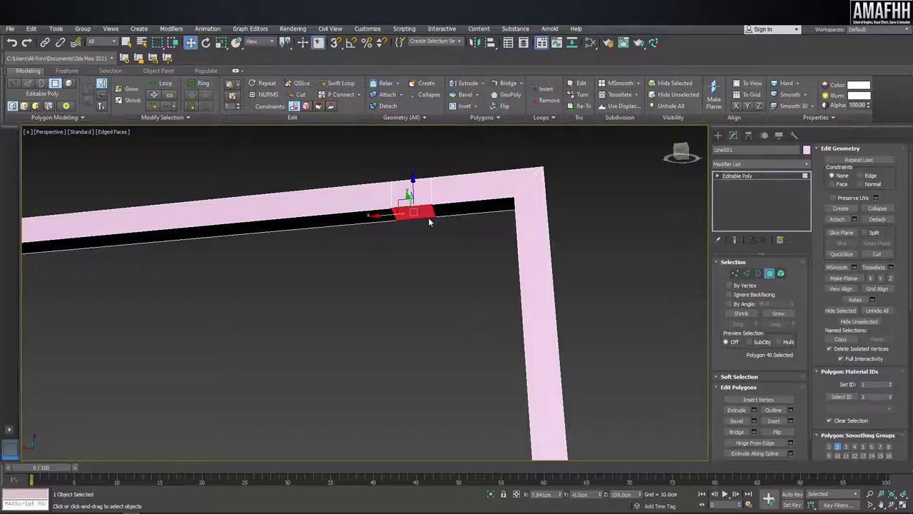
scroll(428, 221, down, 5)
scroll(424, 285, down, 3)
scroll(417, 356, down, 2)
scroll(414, 387, up, 4)
scroll(428, 399, up, 2)
ctrl+click(446, 376)
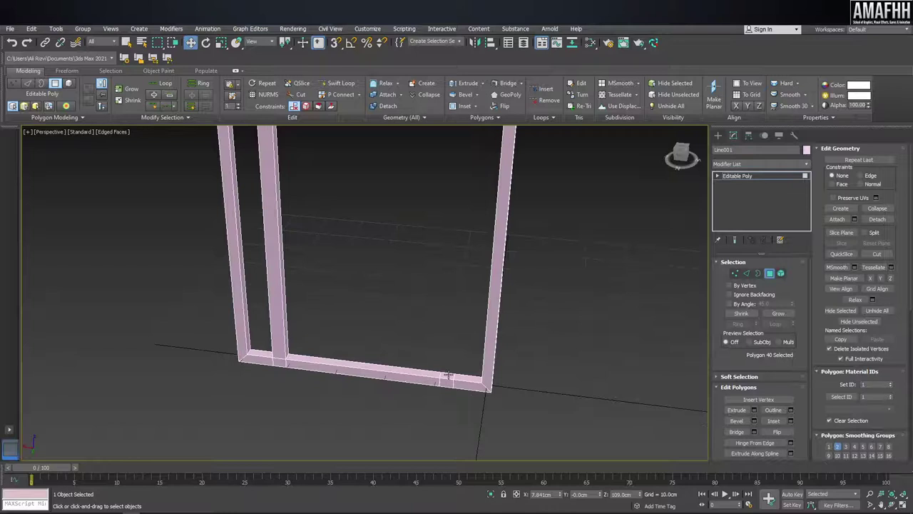
mouse_move(456, 299)
alt+middle_down()
mouse_move(550, 303)
mouse_move(552, 260)
mouse_move(473, 216)
mouse_move(564, 230)
alt+middle_up()
scroll(567, 233, down, 2)
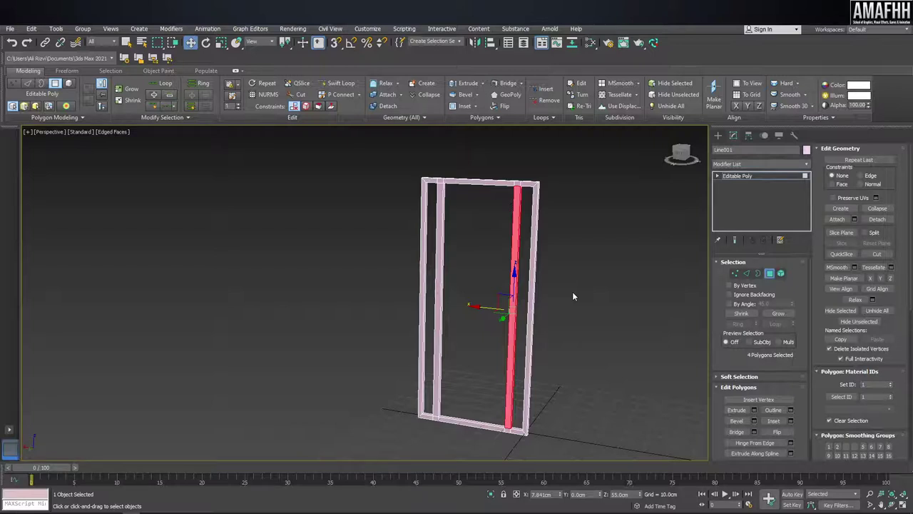
mouse_move(581, 230)
alt+middle_down()
mouse_move(542, 168)
mouse_move(575, 175)
mouse_move(547, 213)
alt+middle_up()
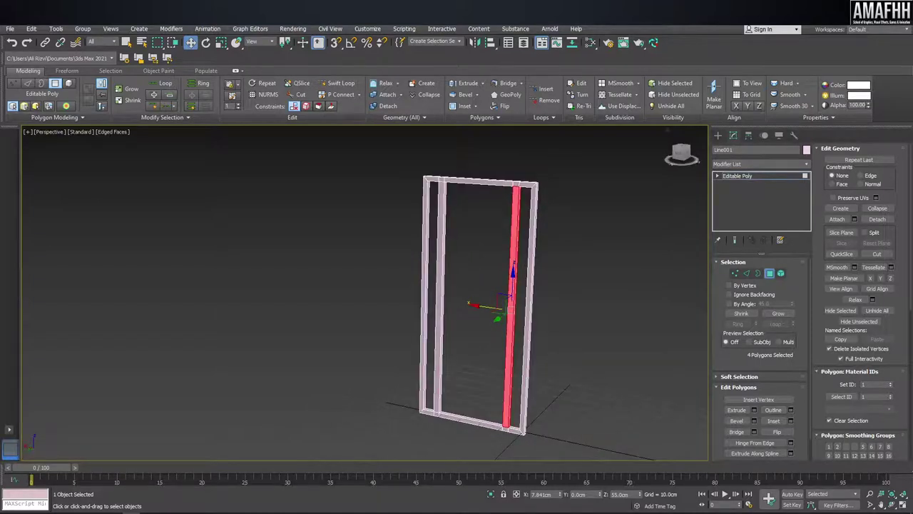
Step: In Front view, scale the inner upright vertices slightly inward along X, then exit Vertex mode
key(f)
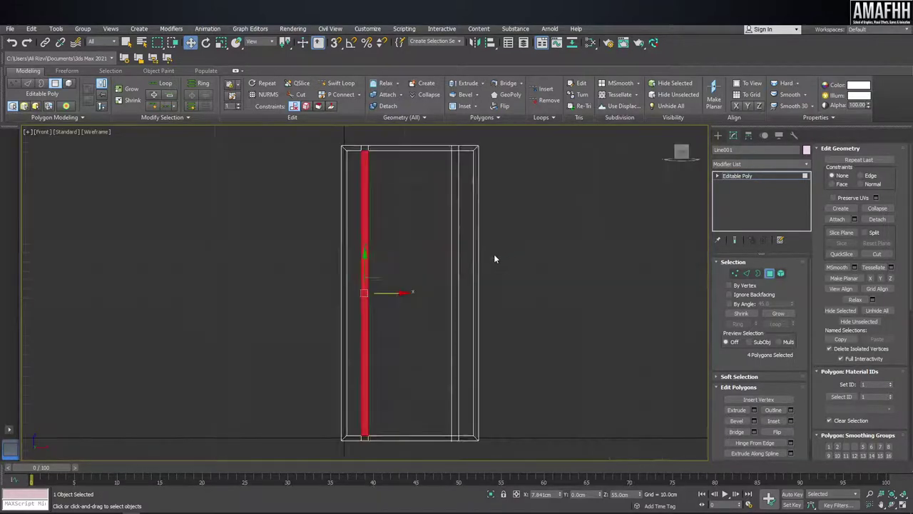
scroll(497, 253, up, 2)
scroll(513, 230, down, 2)
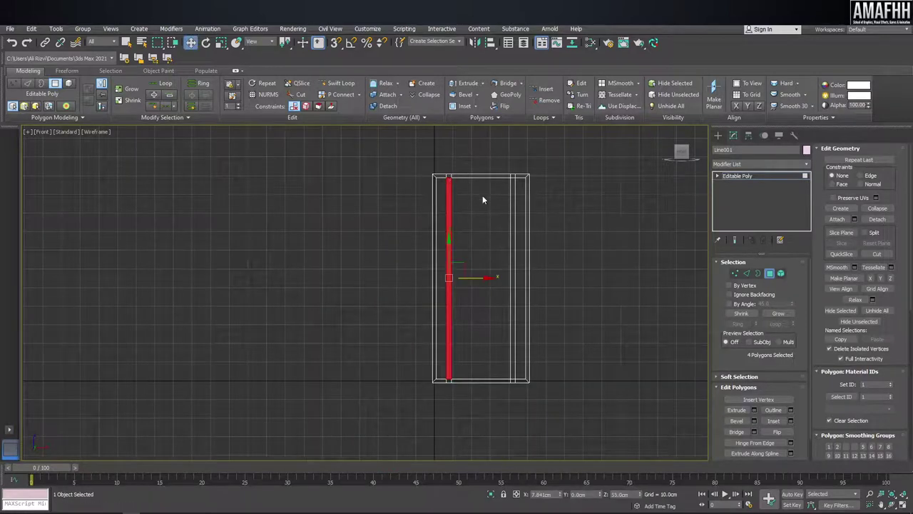
key(1)
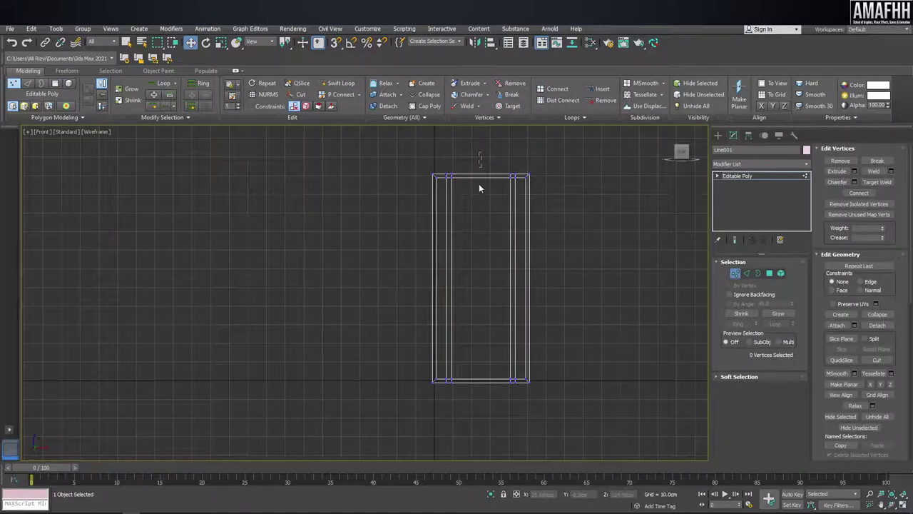
drag(448, 433, 441, 426)
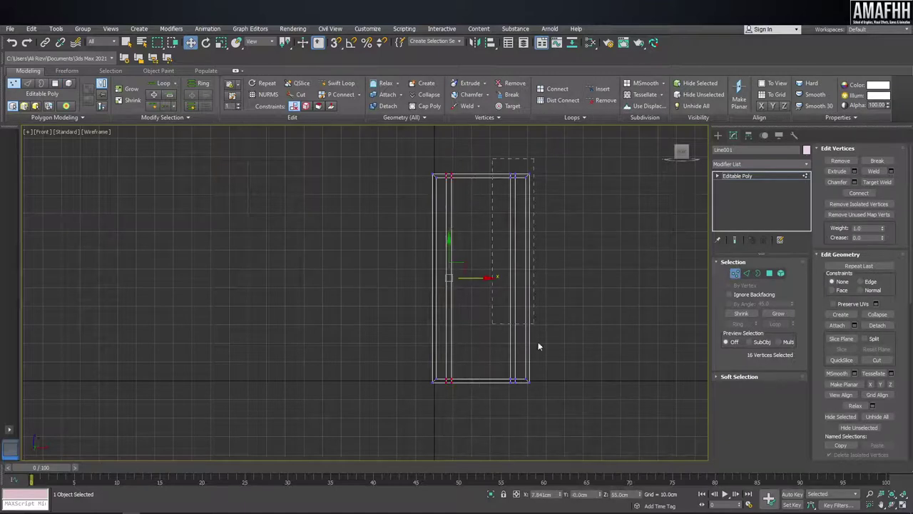
ctrl+drag(539, 347, 524, 448)
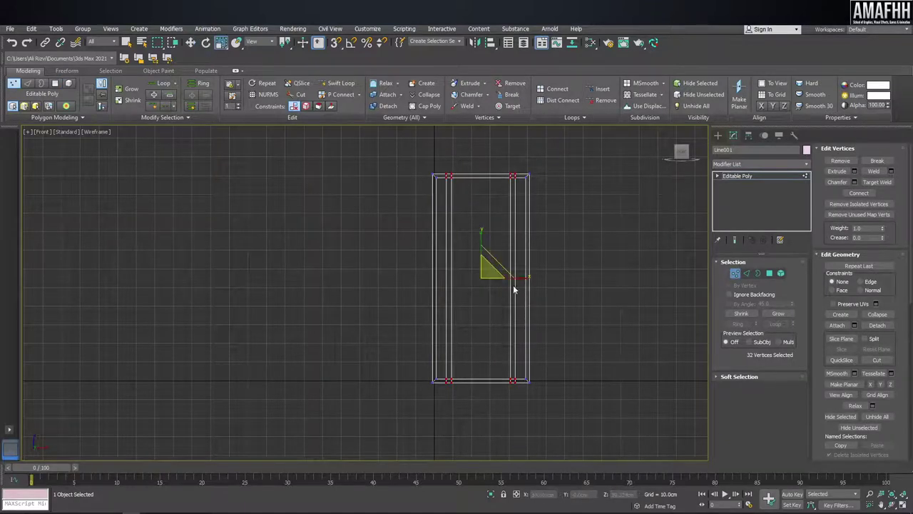
key(r)
drag(524, 276, 516, 274)
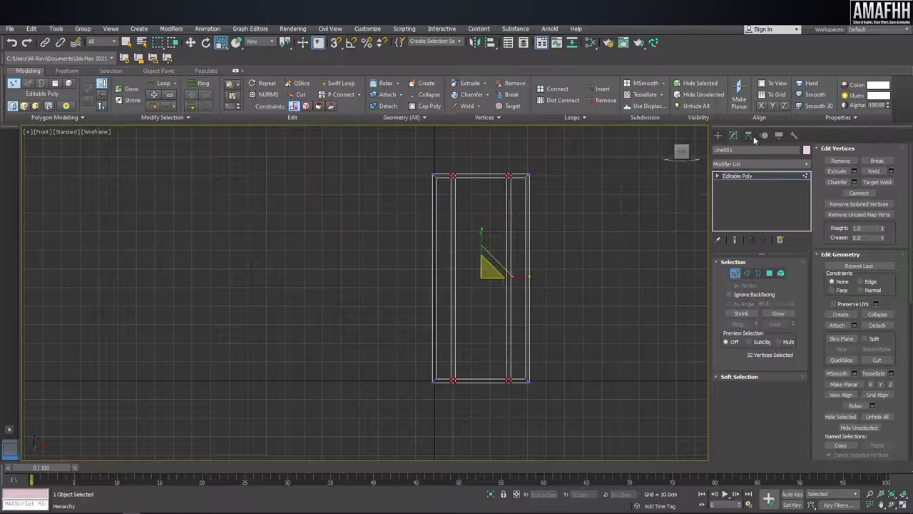
click(718, 135)
key(p)
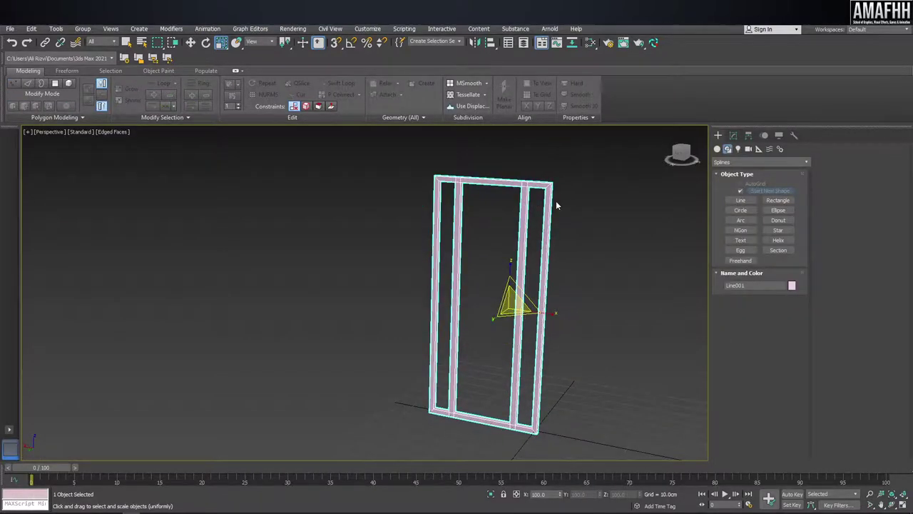
Step: Move the door frame along Y to 67.225 cm
scroll(556, 205, down, 3)
alt+middle_drag(557, 206, 533, 196)
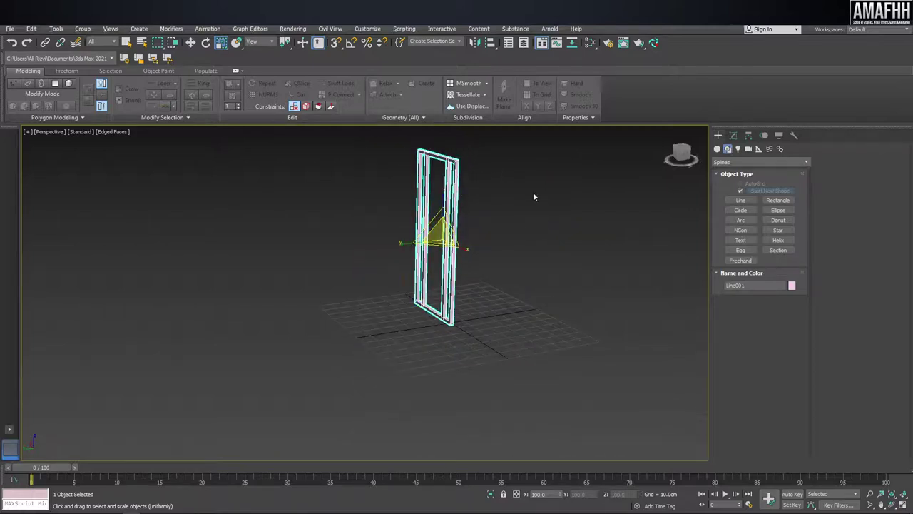
alt+middle_drag(534, 195, 603, 226)
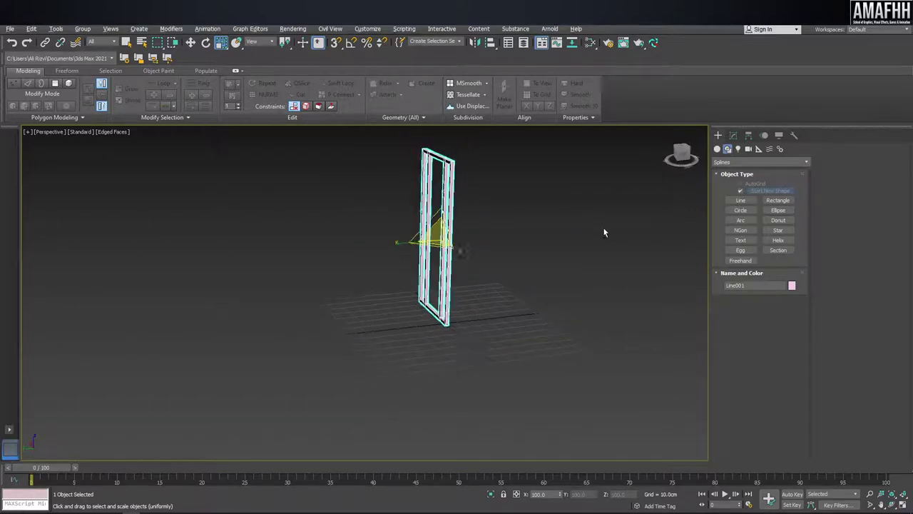
click(470, 196)
click(438, 214)
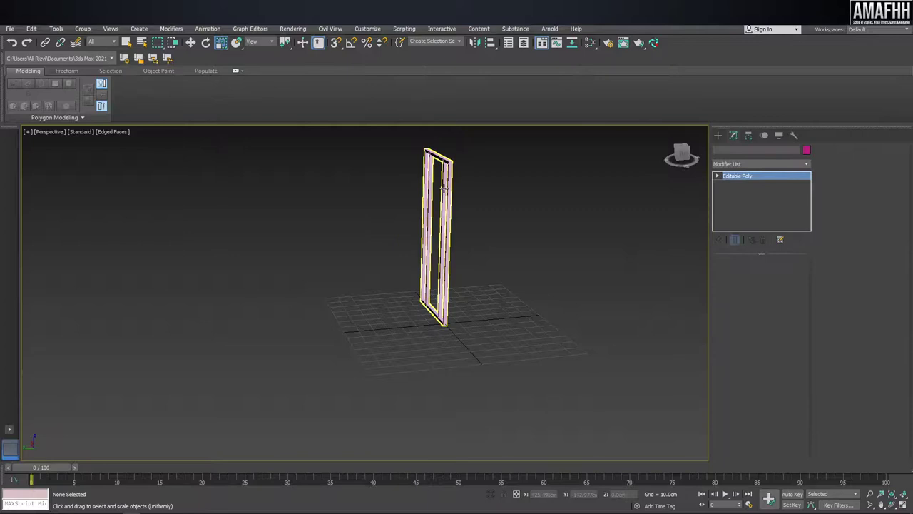
key(w)
drag(405, 244, 318, 246)
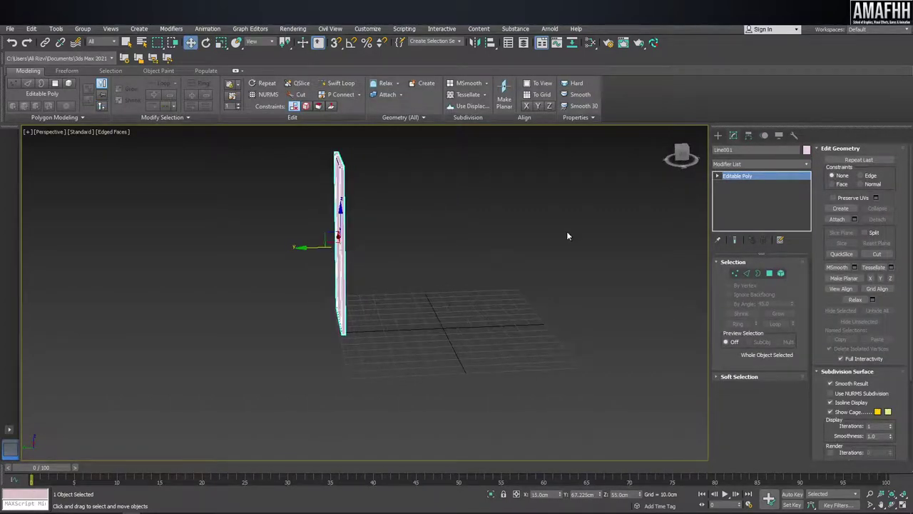
Step: Shift-clone an independent Copy of the frame along Y to -77.775 cm
click(718, 135)
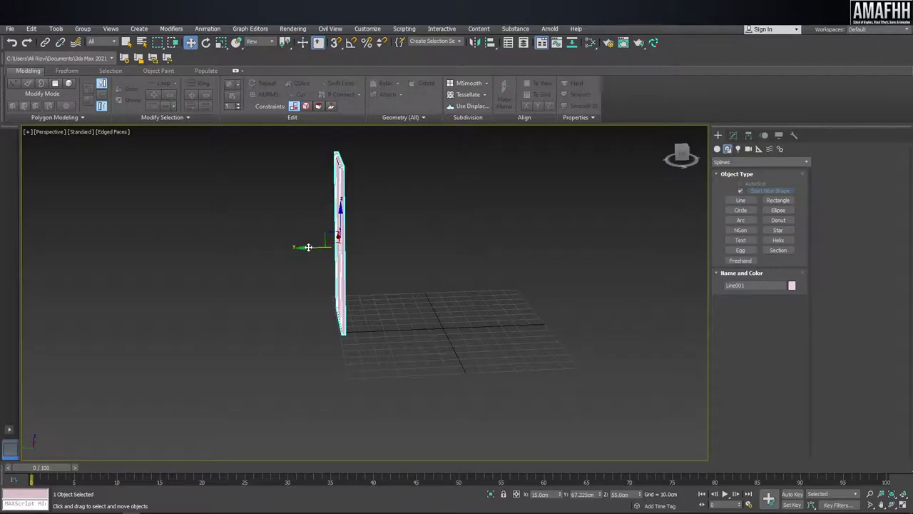
shift+drag(307, 247, 517, 246)
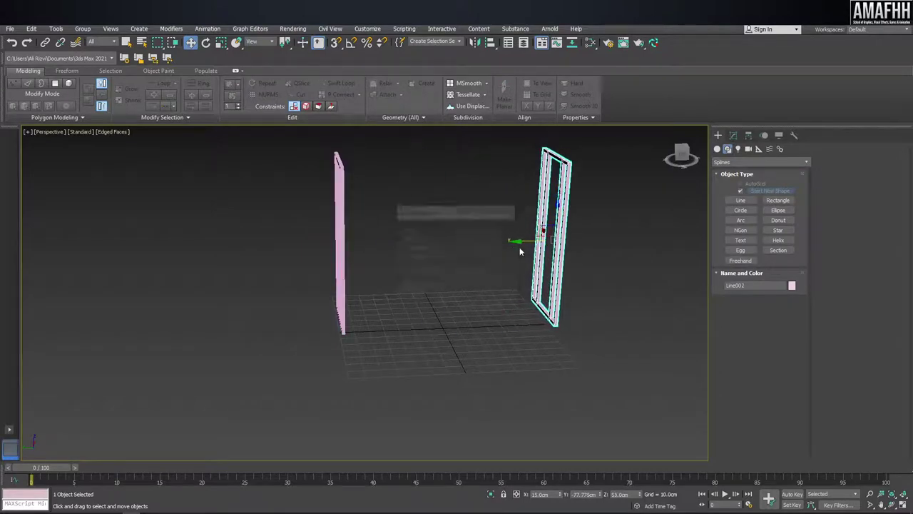
click(462, 307)
alt+middle_drag(398, 285, 474, 289)
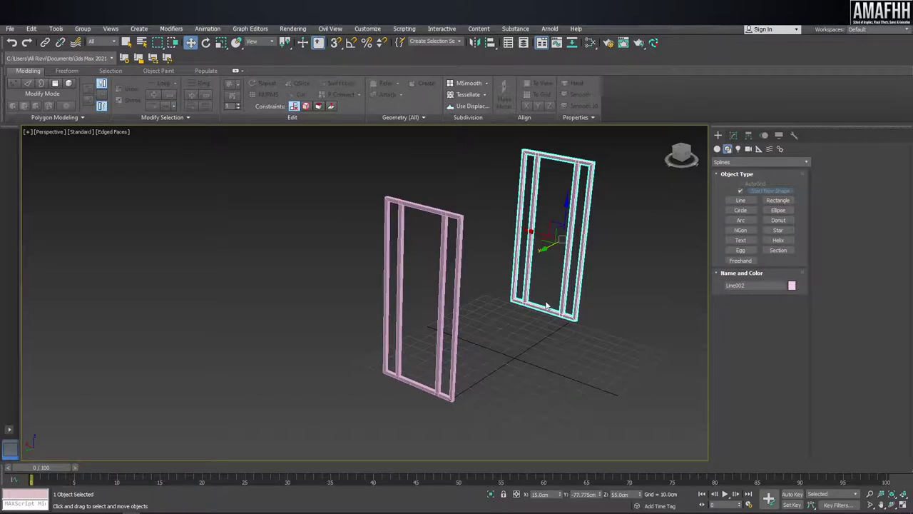
alt+middle_drag(542, 305, 628, 216)
click(717, 149)
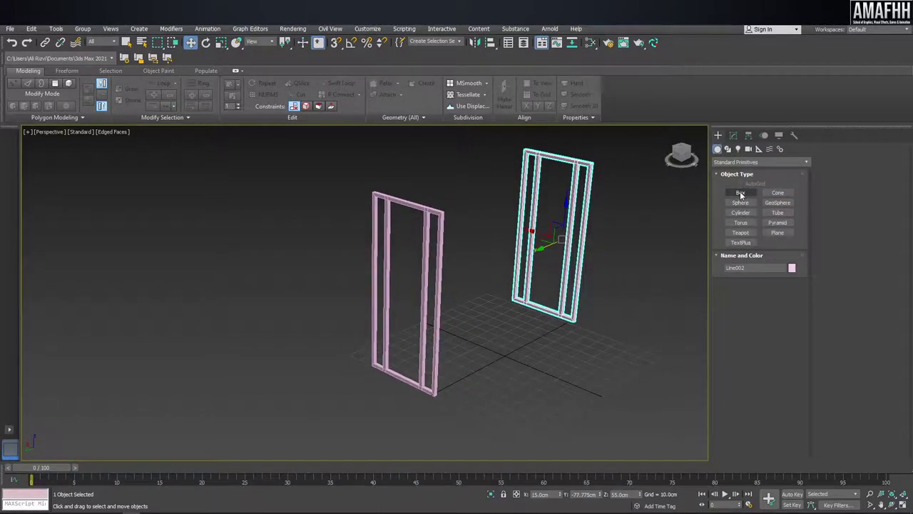
Step: Start a Box and turn off grid-point snapping in the snap settings
click(741, 193)
scroll(473, 233, up, 2)
scroll(420, 287, up, 2)
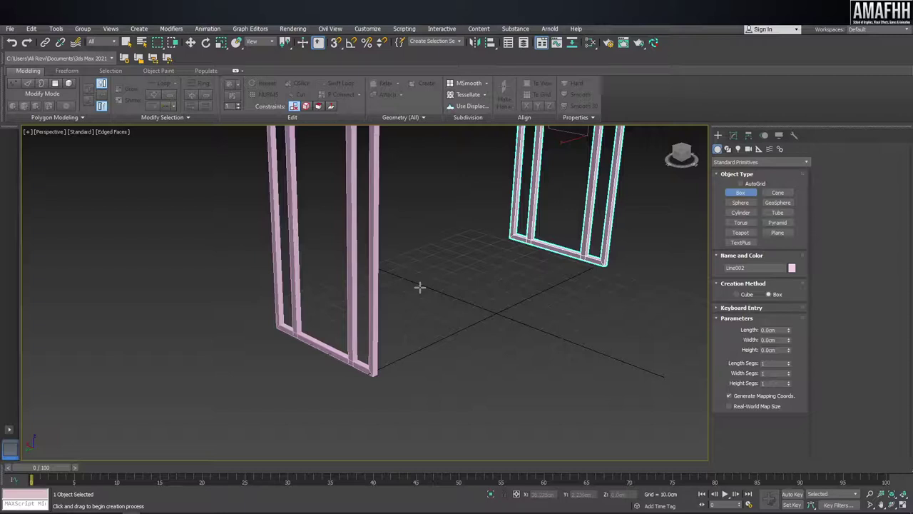
middle_drag(478, 285, 480, 208)
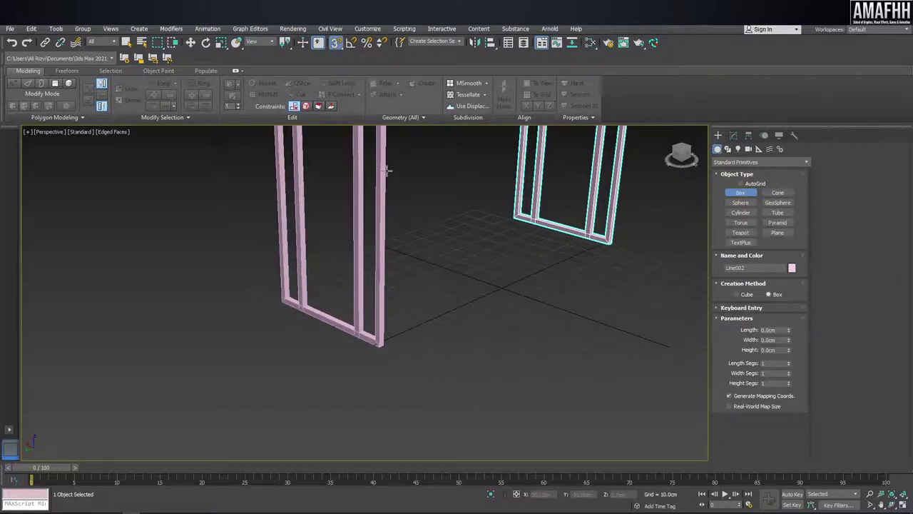
right_click(335, 42)
click(401, 240)
click(516, 202)
Step: Draw a 143 × 52 cm box between the frames' corners with 1.5 cm height
click(515, 219)
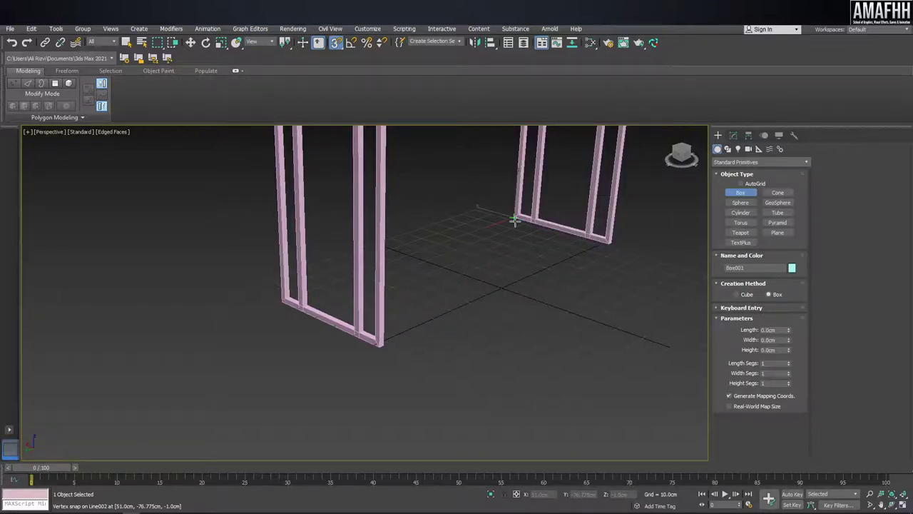
drag(515, 220, 381, 344)
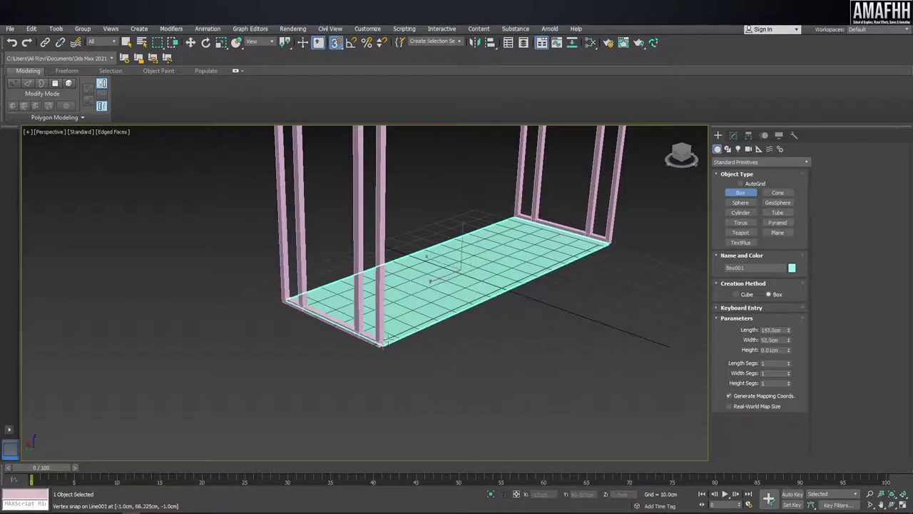
click(399, 314)
middle_drag(516, 317, 505, 323)
drag(788, 350, 799, 364)
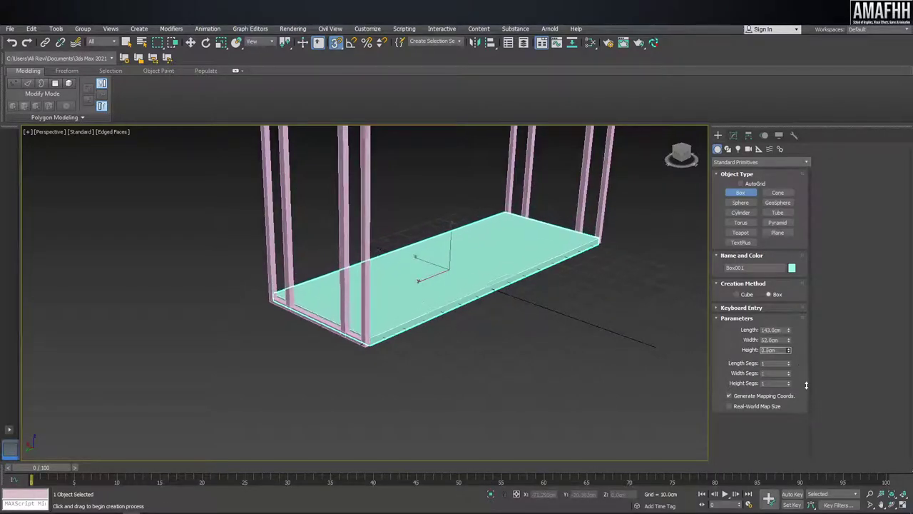
drag(799, 363, 578, 341)
Step: Raise the slab in Front view to sit just above the frames' bottom bar
key(w)
alt+middle_drag(577, 340, 441, 250)
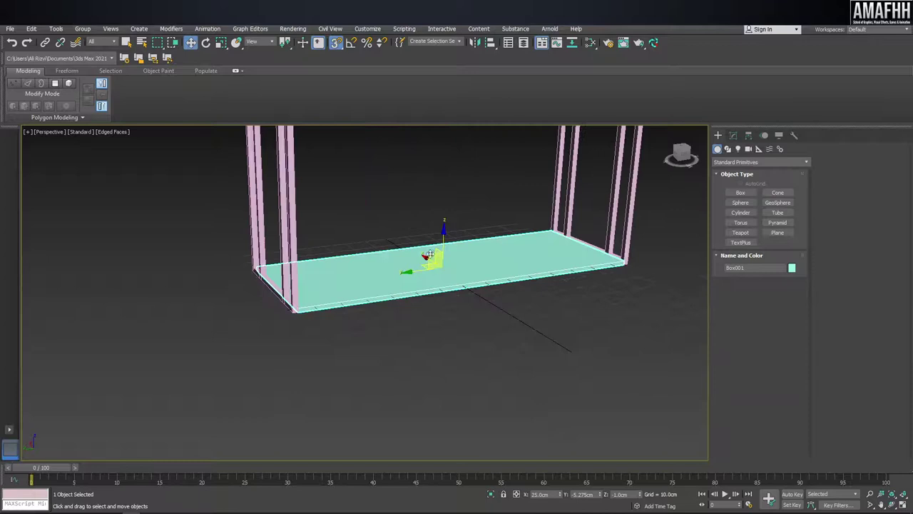
mouse_move(442, 246)
mouse_down()
mouse_move(448, 219)
mouse_move(451, 231)
mouse_up()
key(f)
scroll(470, 342, down, 2)
scroll(475, 355, up, 4)
drag(484, 353, 490, 318)
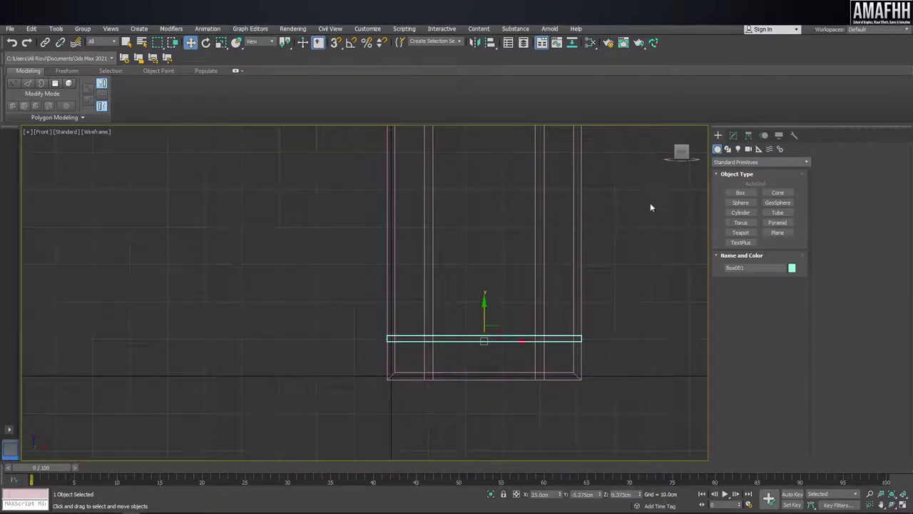
scroll(650, 207, down, 1)
scroll(428, 342, down, 3)
scroll(380, 353, up, 2)
scroll(402, 350, down, 2)
scroll(402, 357, up, 1)
drag(393, 347, 404, 330)
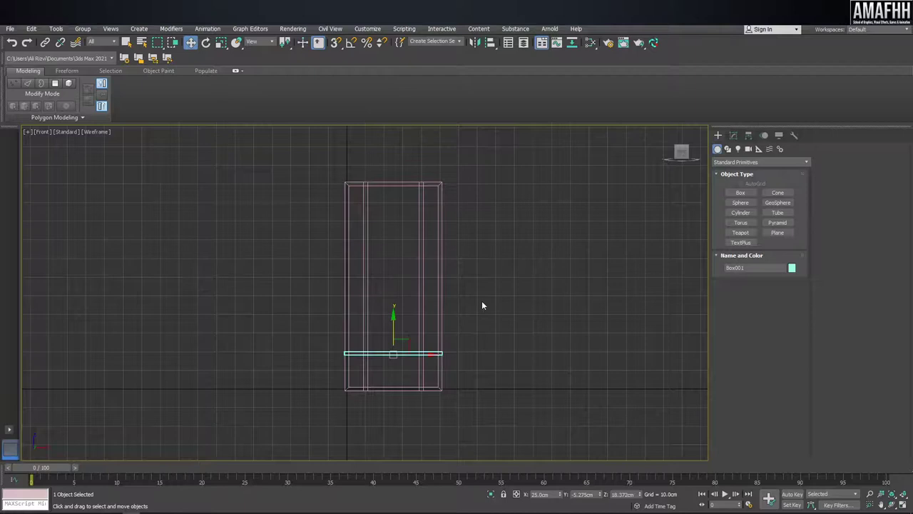
key(p)
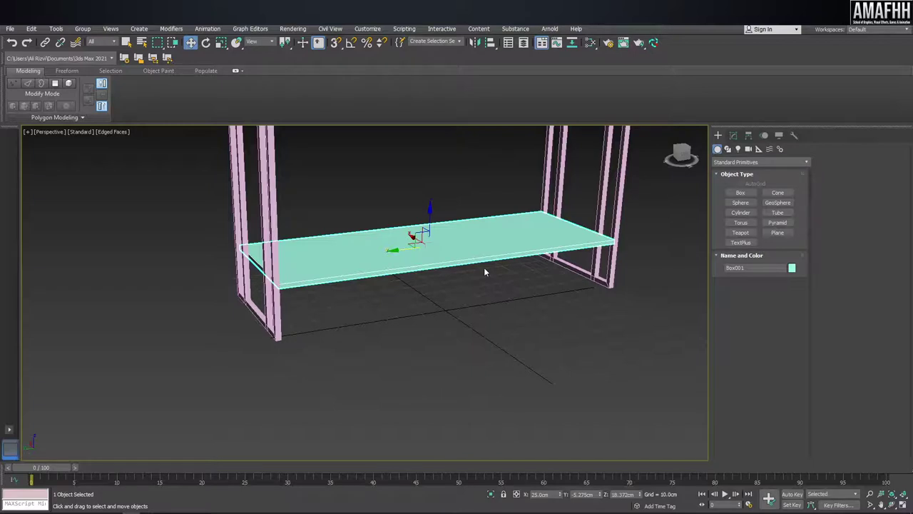
scroll(484, 266, down, 2)
scroll(485, 212, down, 2)
scroll(424, 367, down, 2)
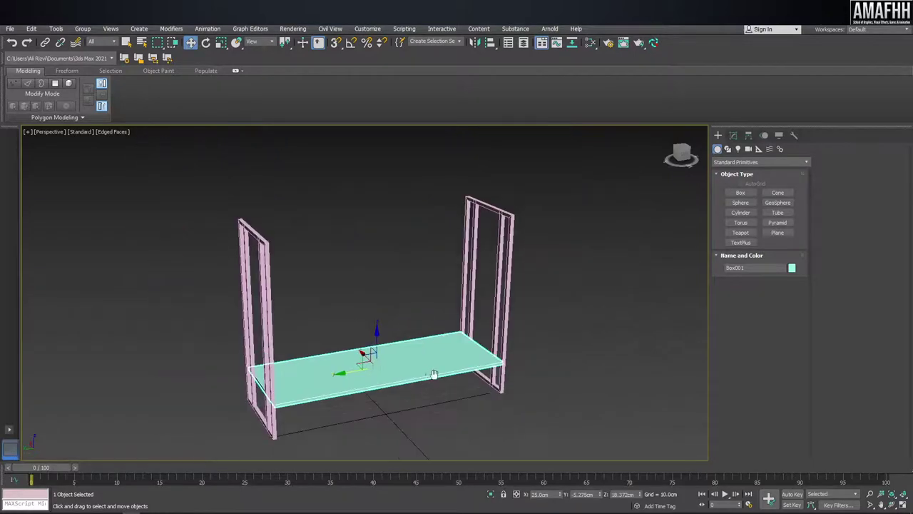
click(55, 29)
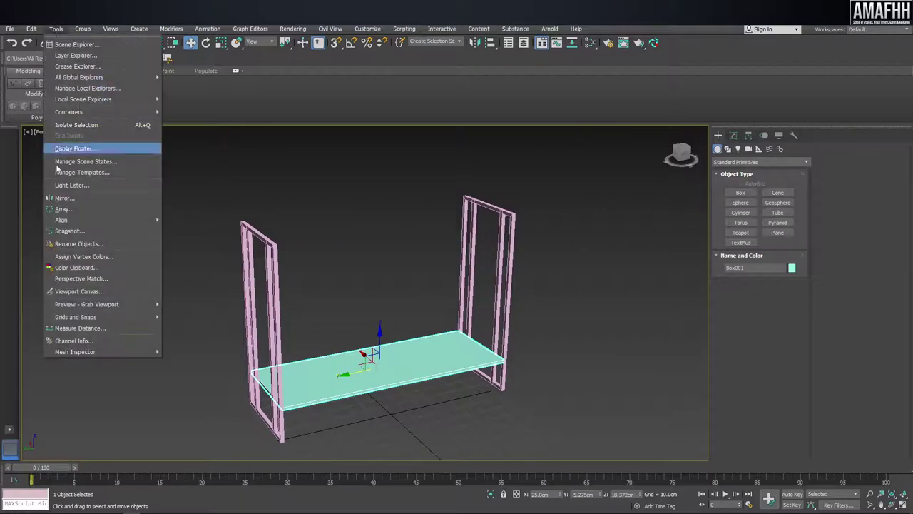
Step: Array the shelf slab as 5 Copies stacked 20 cm apart along Z
click(65, 209)
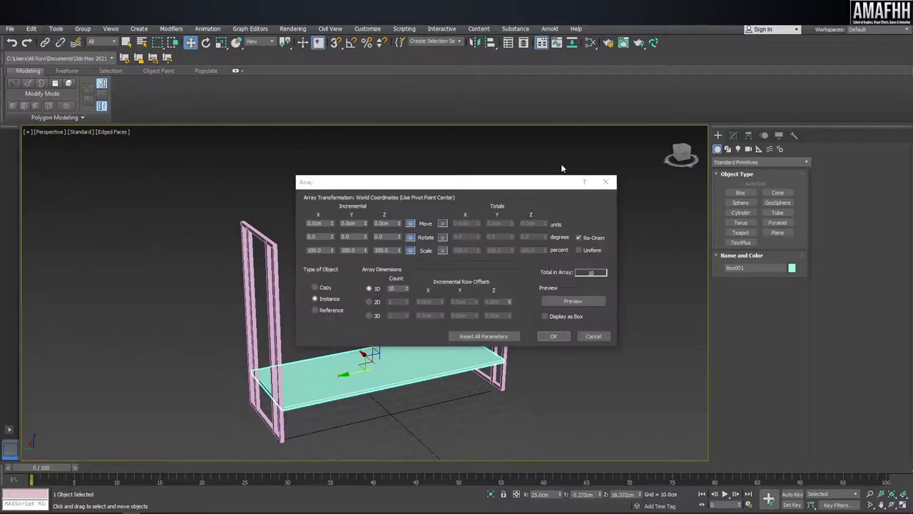
drag(485, 183, 588, 174)
click(427, 274)
click(676, 287)
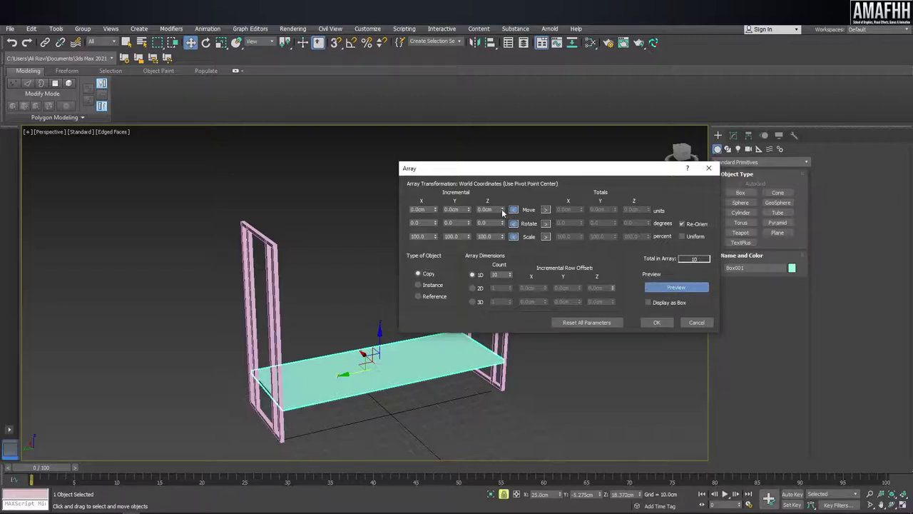
drag(502, 210, 502, 210)
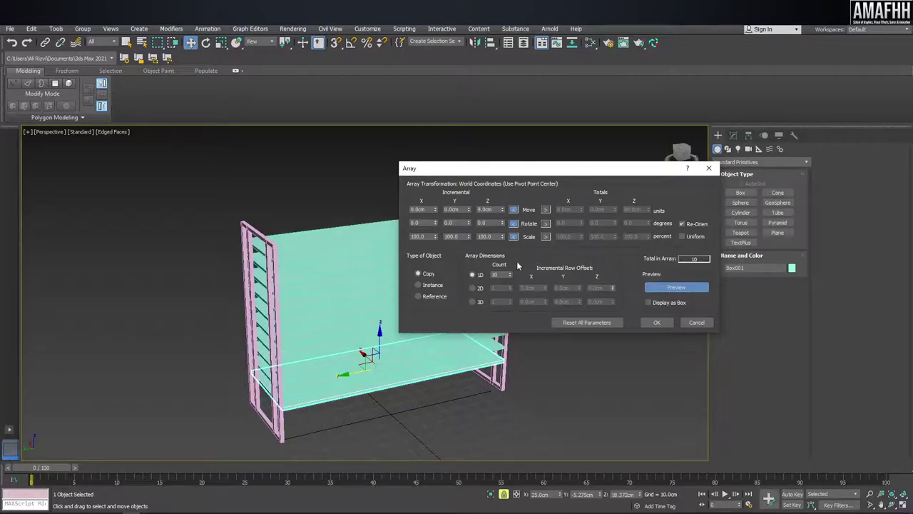
drag(512, 275, 512, 278)
drag(503, 210, 501, 209)
alt+middle_drag(314, 236, 344, 221)
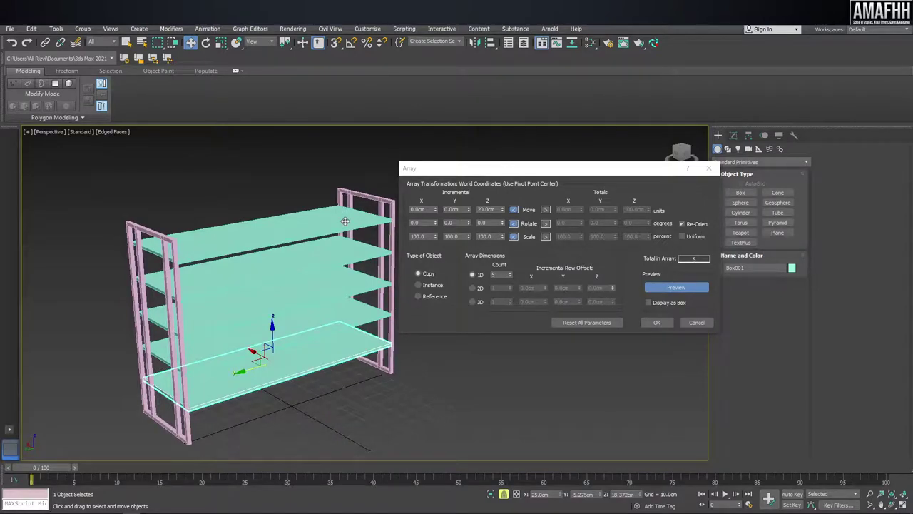
alt+middle_drag(314, 221, 327, 212)
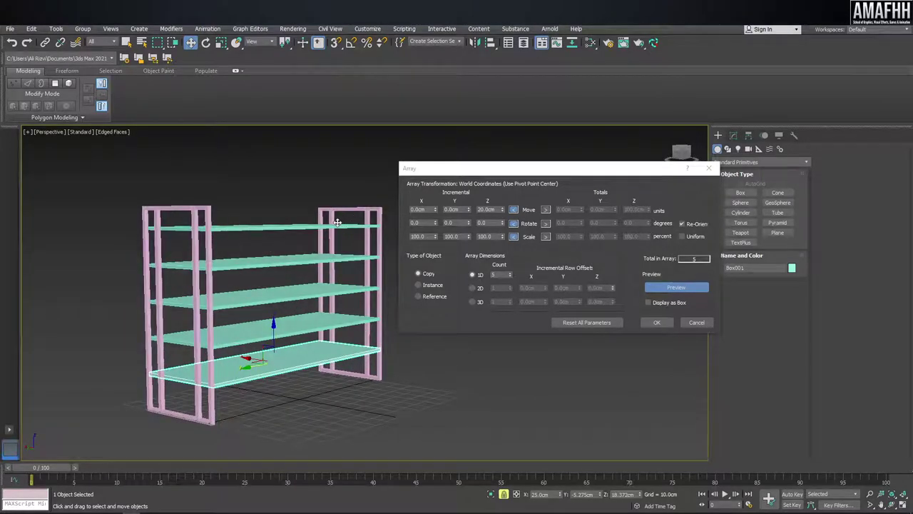
alt+middle_drag(337, 222, 314, 228)
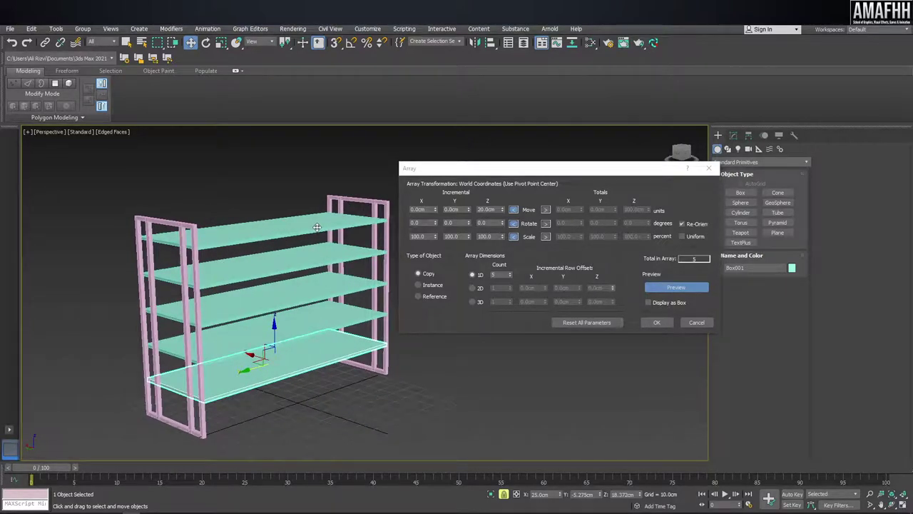
alt+middle_drag(316, 227, 273, 237)
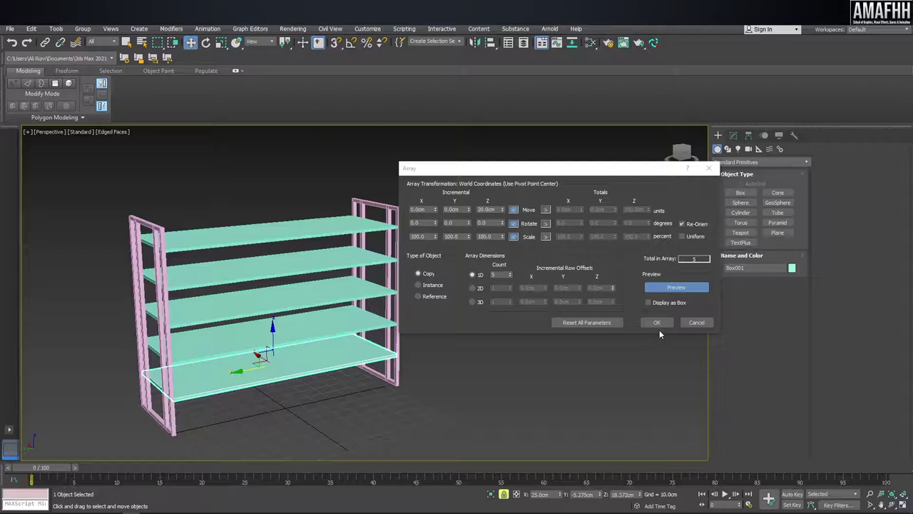
mouse_move(321, 257)
alt+middle_down()
mouse_move(307, 259)
mouse_move(325, 258)
mouse_move(316, 259)
alt+middle_up()
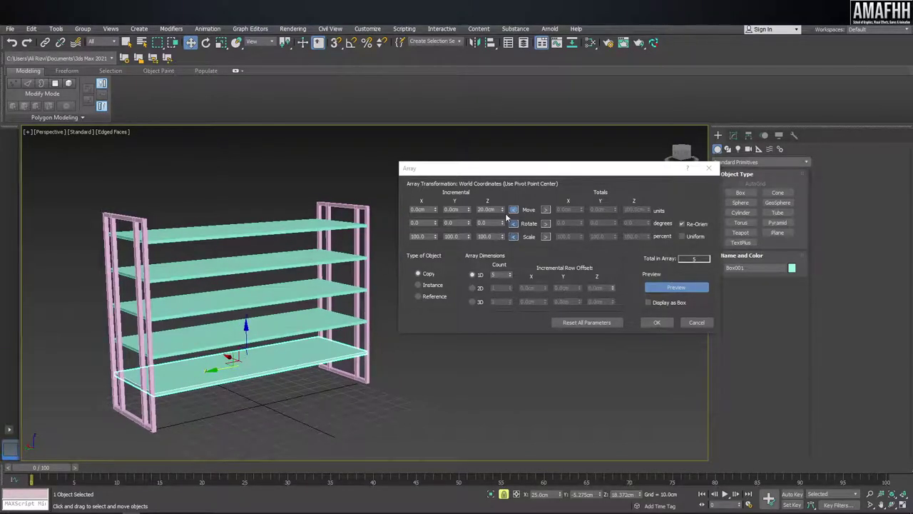
click(658, 323)
Step: Select just the front end frame, clearing the shelves and rear frame
drag(306, 405, 230, 172)
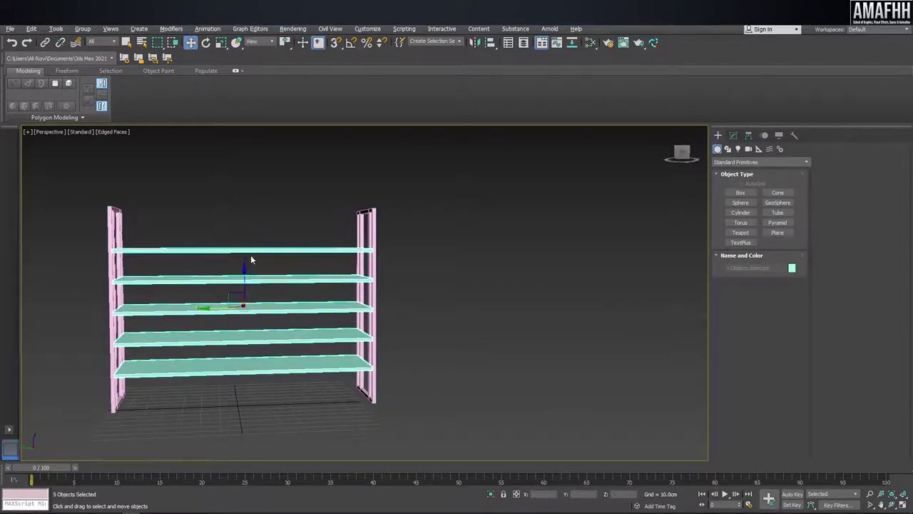
click(246, 271)
mouse_move(243, 266)
alt+middle_down()
mouse_move(302, 238)
mouse_move(319, 242)
mouse_move(354, 219)
alt+middle_up()
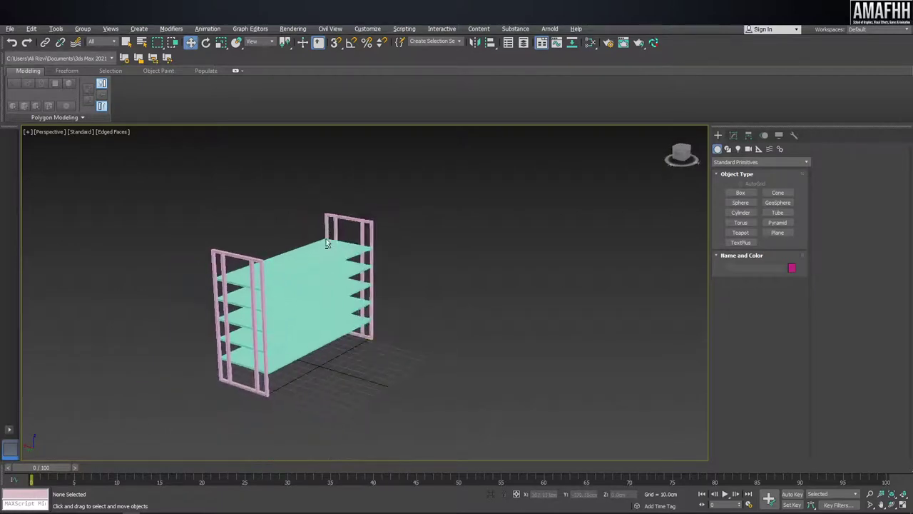
click(354, 219)
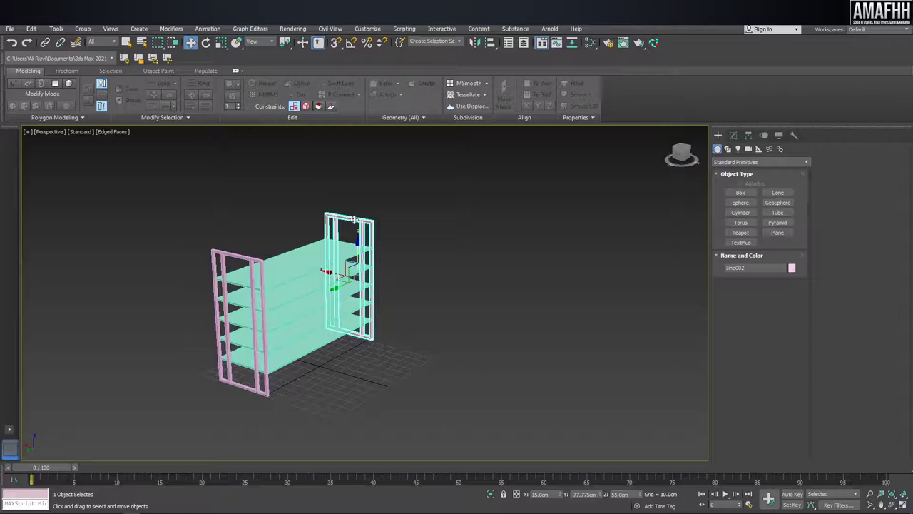
click(242, 243)
click(244, 260)
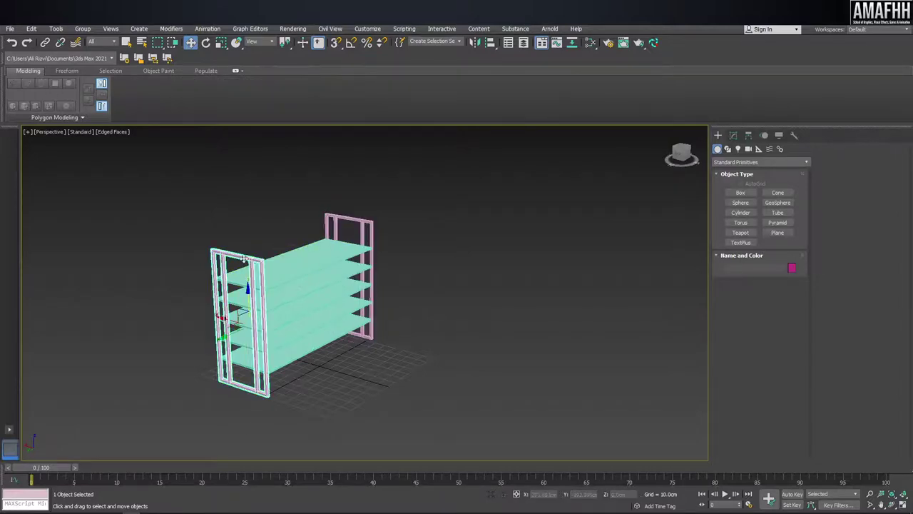
Step: Attach the rear end frame to Line001 and switch to Edge sub-object mode
click(733, 135)
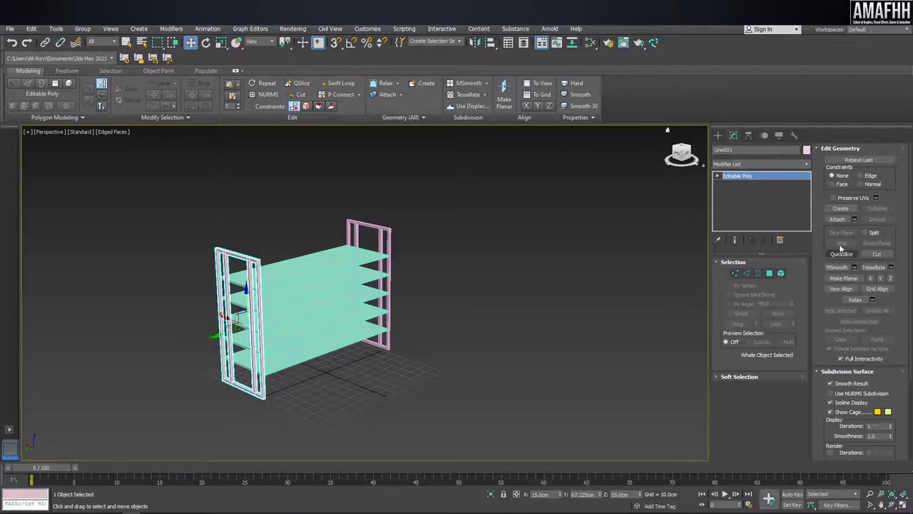
click(837, 219)
click(390, 232)
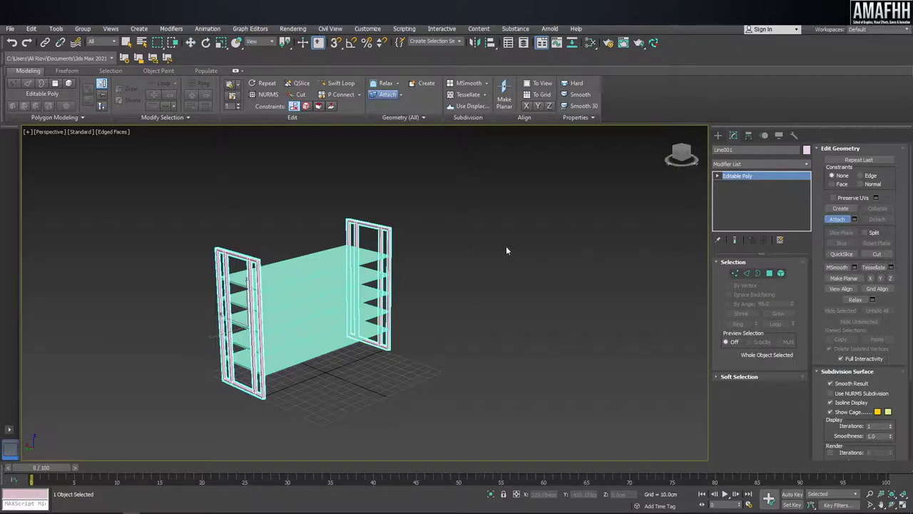
click(746, 273)
key(ctrl+a)
key(w)
alt+middle_drag(421, 276, 485, 267)
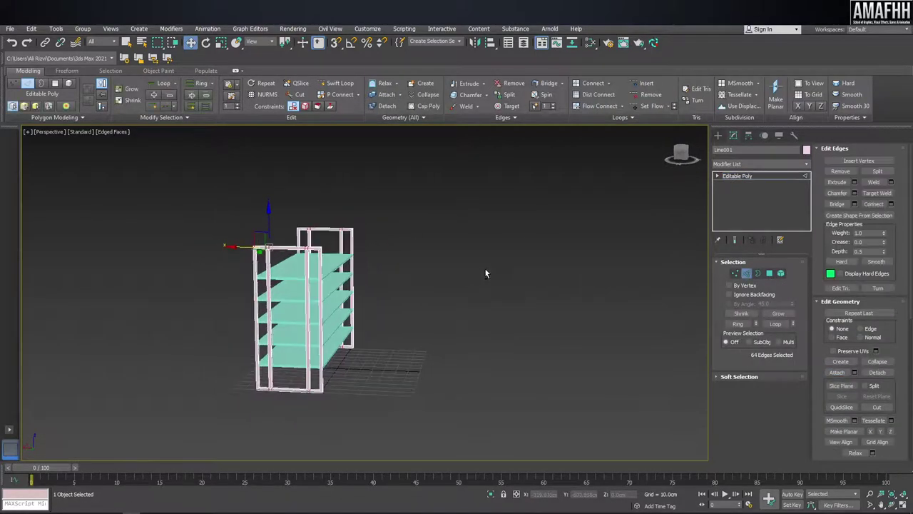
Step: Connect the top edges across both end frames in Front view
key(f)
scroll(390, 249, up, 2)
scroll(367, 204, up, 2)
drag(388, 223, 235, 187)
key(z)
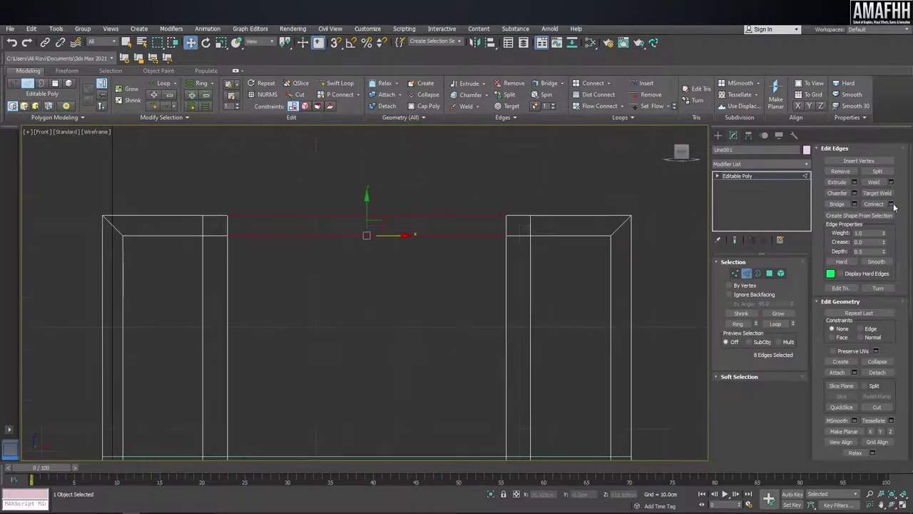
click(891, 204)
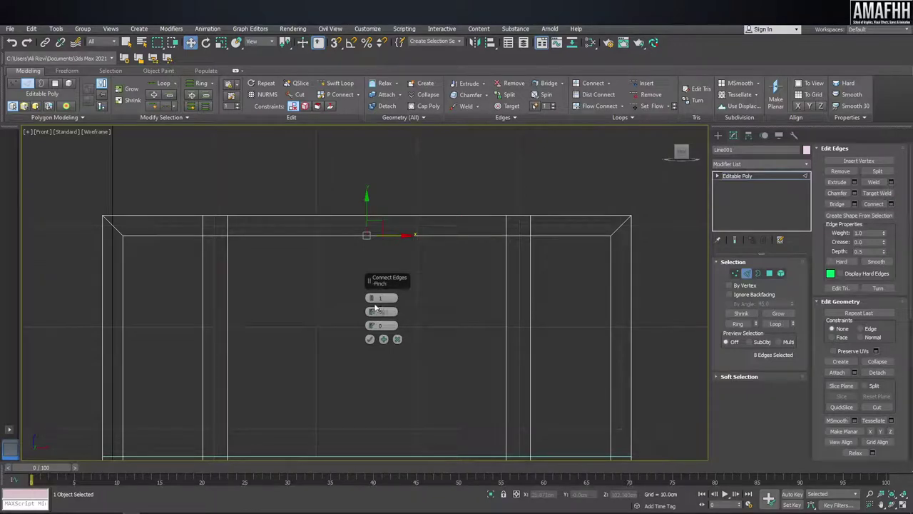
click(370, 339)
scroll(428, 194, up, 2)
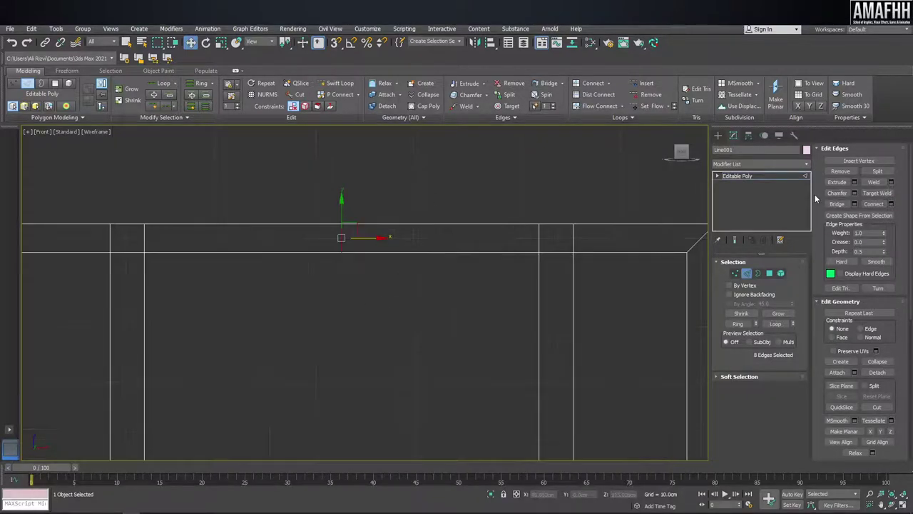
Step: Chamfer the new connecting edges to 0.685 cm
click(854, 193)
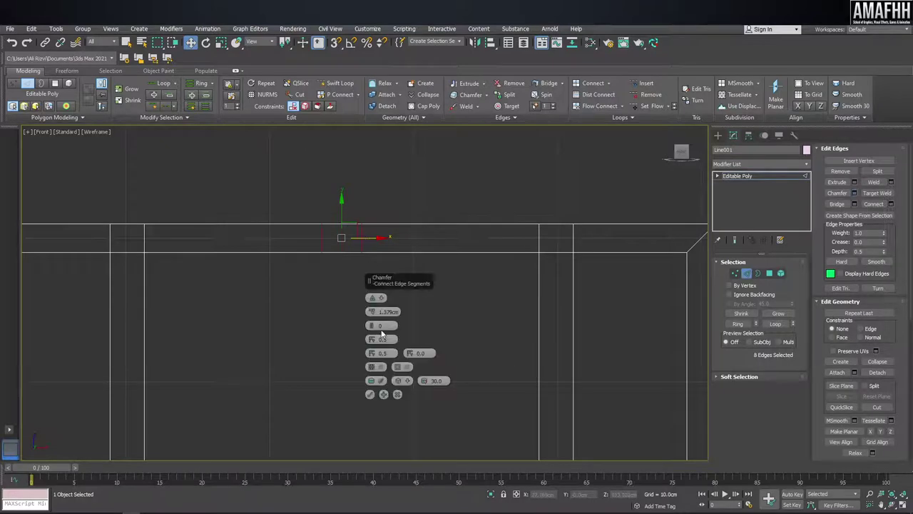
drag(373, 316, 376, 321)
click(371, 394)
alt+middle_drag(424, 241, 372, 308)
key(F3)
scroll(385, 236, down, 4)
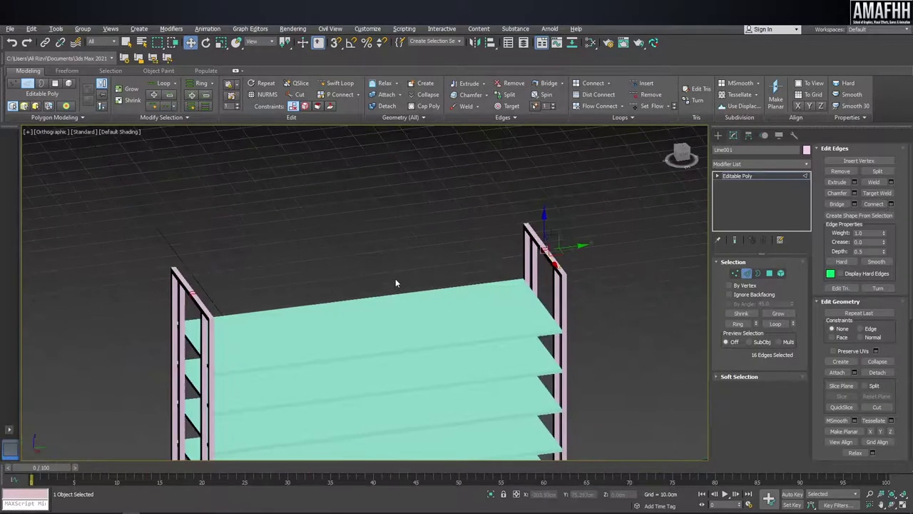
key(p)
scroll(396, 277, up, 3)
scroll(396, 277, up, 3)
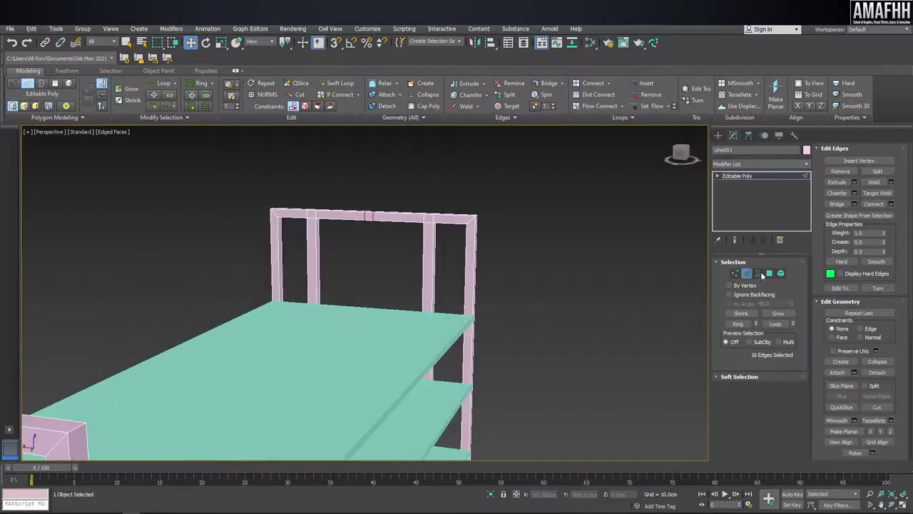
Step: Bridge the matching top polygons of both frames into a horizontal rail
click(769, 273)
click(770, 275)
click(369, 217)
alt+middle_drag(369, 217, 349, 249)
alt+middle_drag(531, 283, 274, 259)
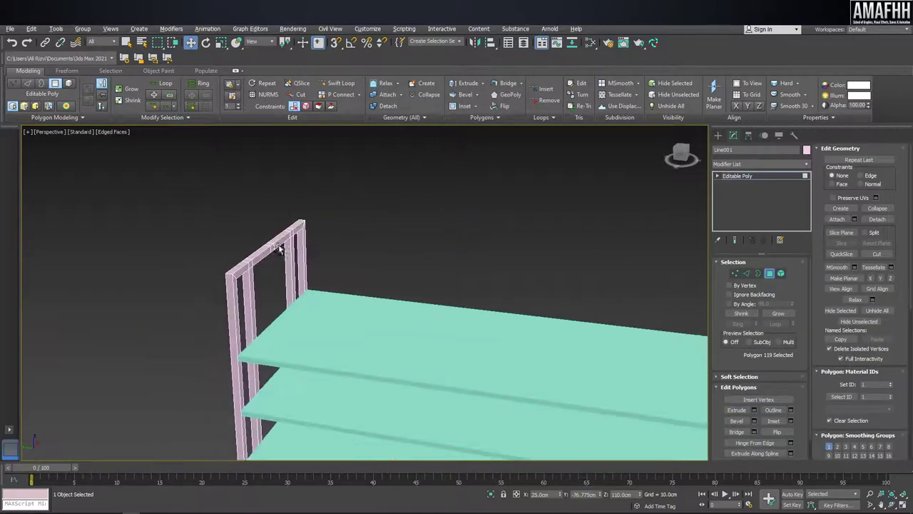
ctrl+click(272, 237)
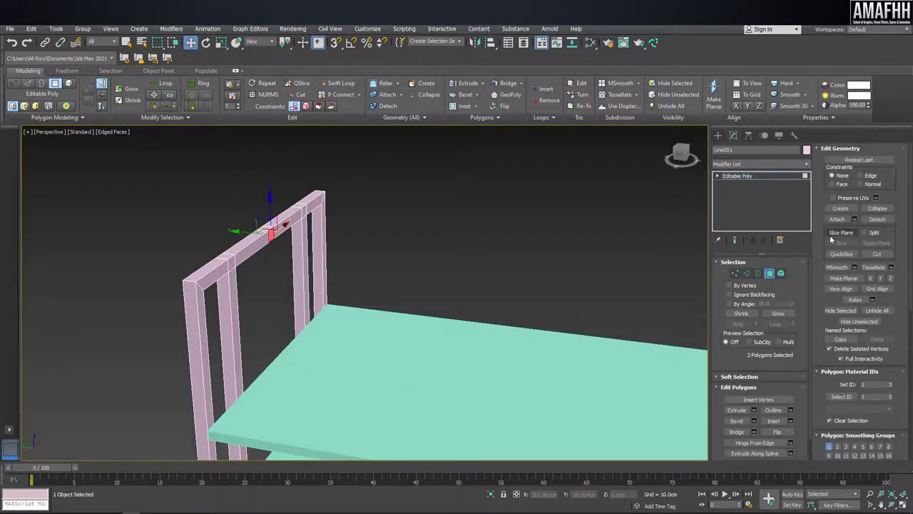
click(739, 434)
scroll(357, 254, down, 5)
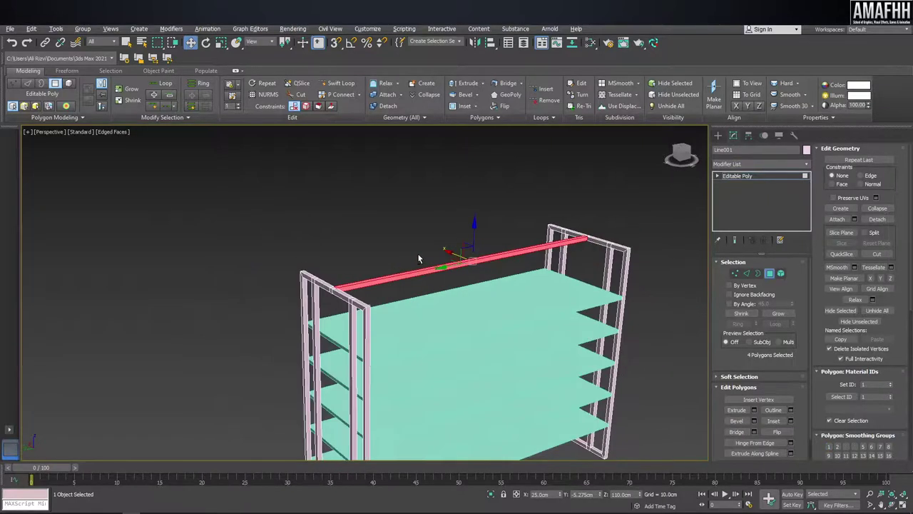
click(718, 135)
click(607, 139)
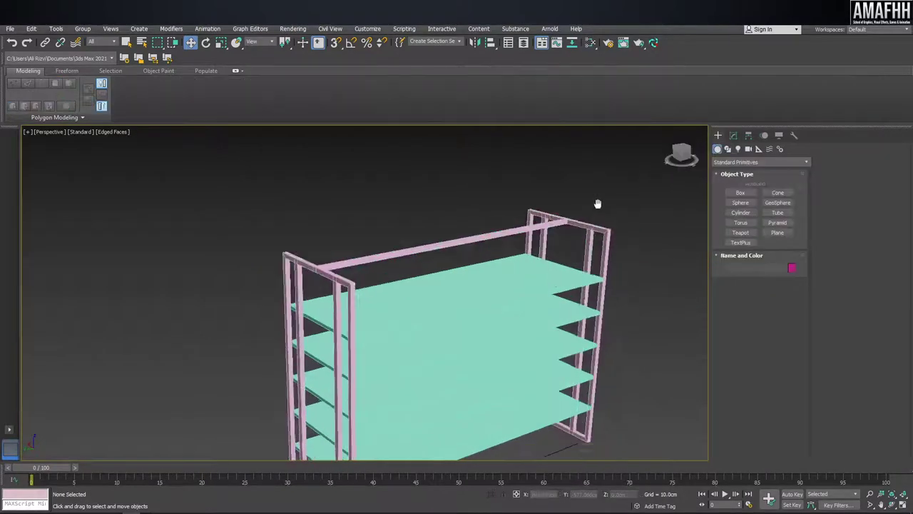
alt+middle_drag(597, 204, 585, 174)
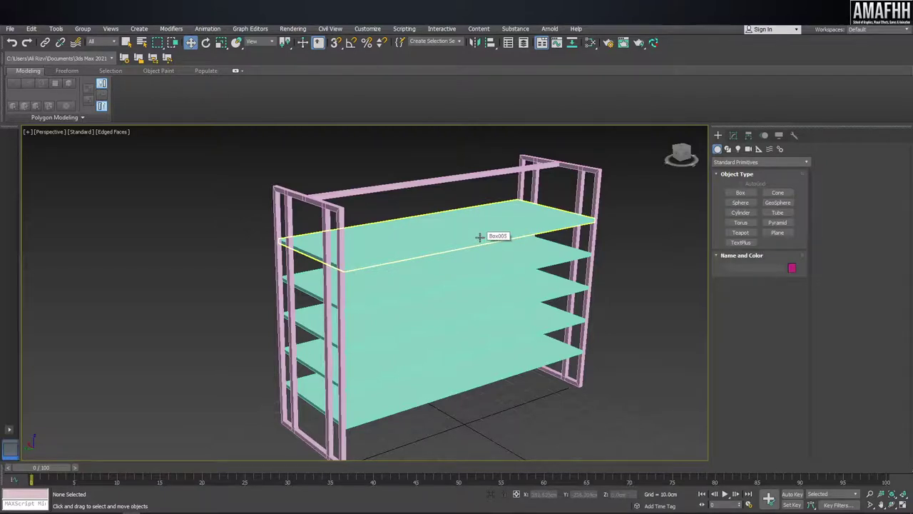
Step: Switch to the wireframe Left view and pan the shelf side into position
alt+middle_drag(480, 237, 502, 210)
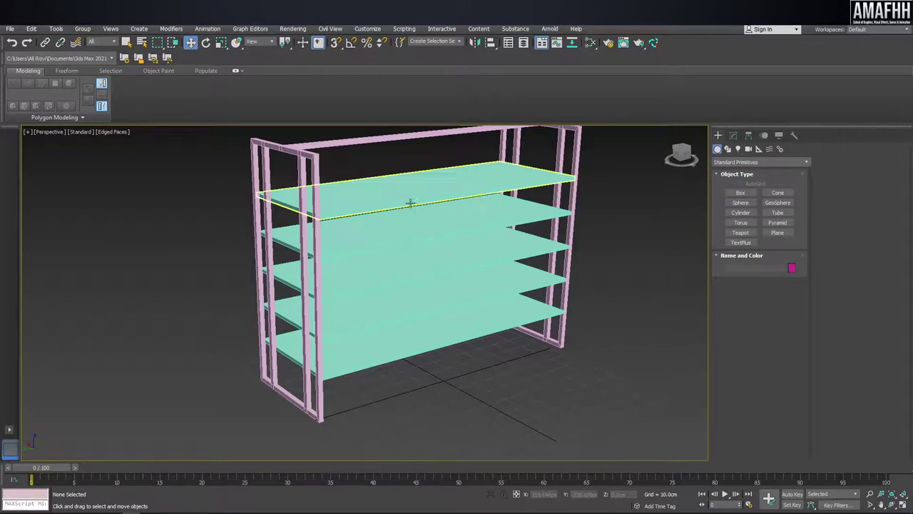
key(f)
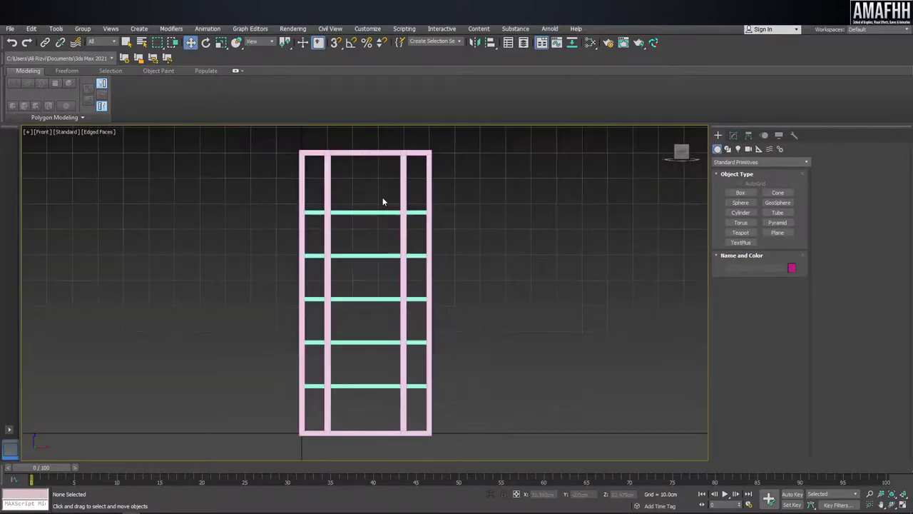
key(l)
middle_drag(335, 243, 435, 242)
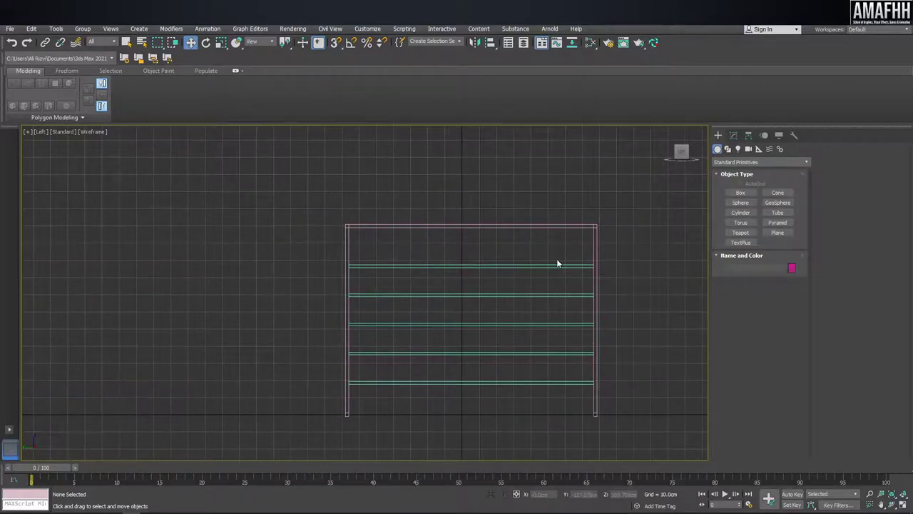
scroll(344, 256, up, 5)
scroll(329, 228, up, 3)
Step: Draw a first closed L-shaped bracket outline with the Line tool in the Left view
click(733, 134)
click(718, 135)
click(727, 149)
click(740, 200)
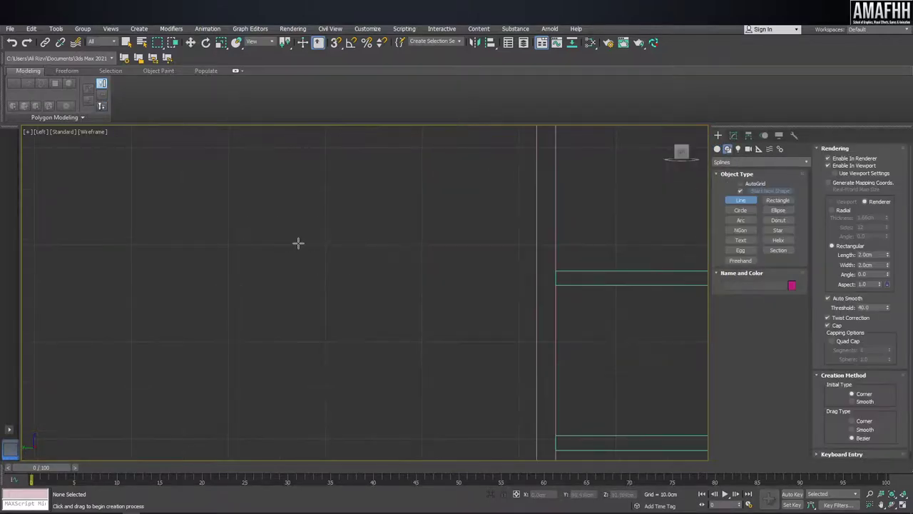
click(264, 244)
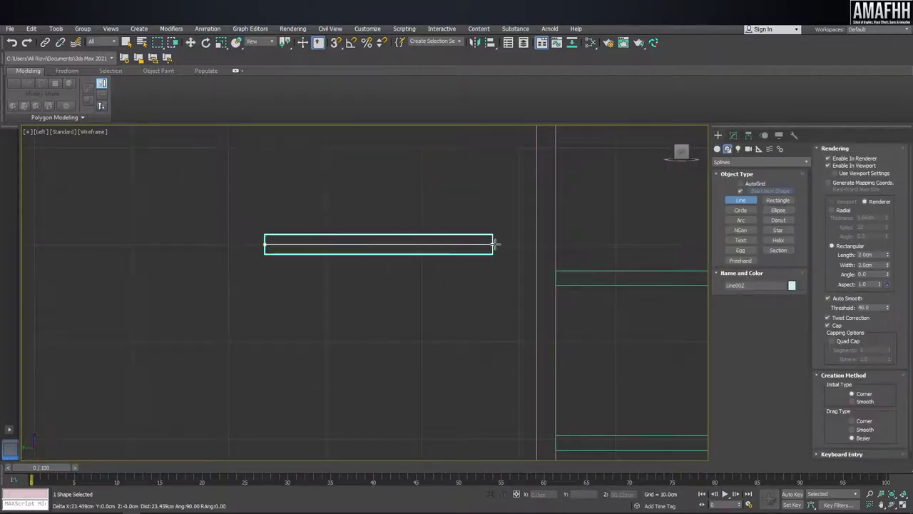
click(519, 244)
click(519, 343)
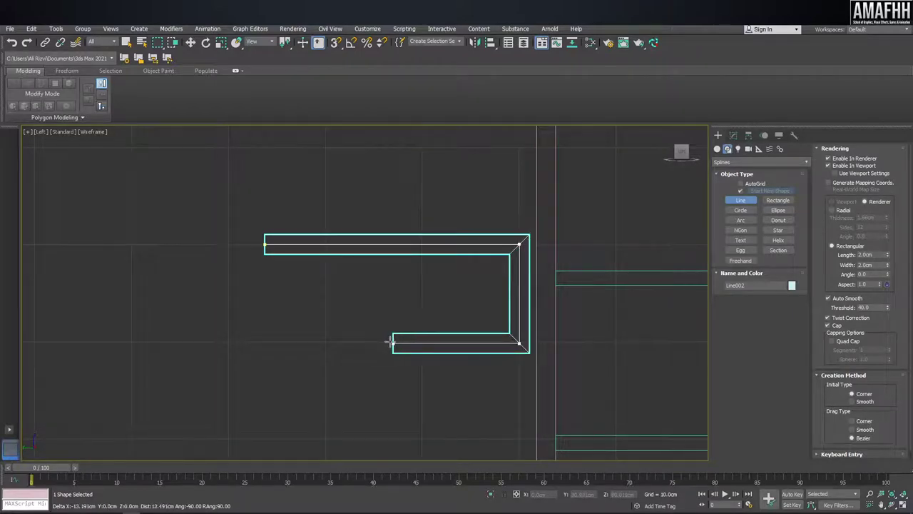
click(429, 343)
click(427, 299)
click(262, 297)
click(263, 245)
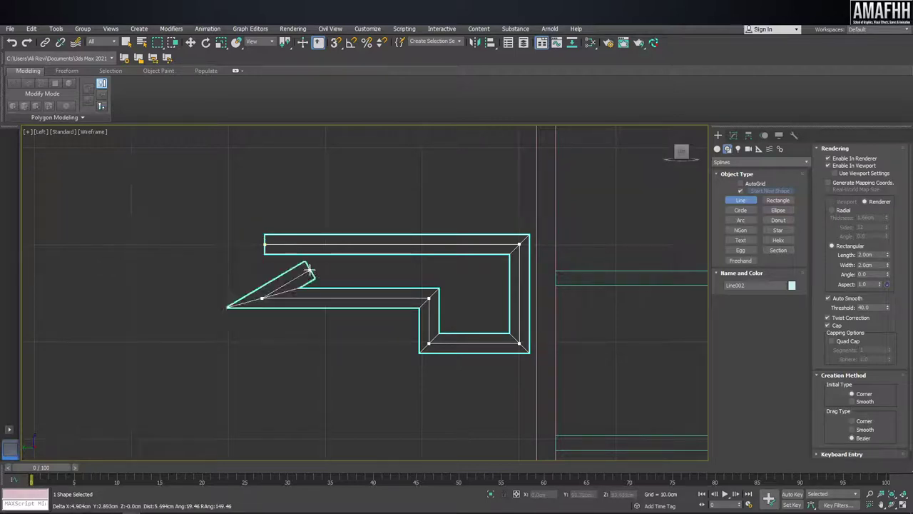
click(264, 245)
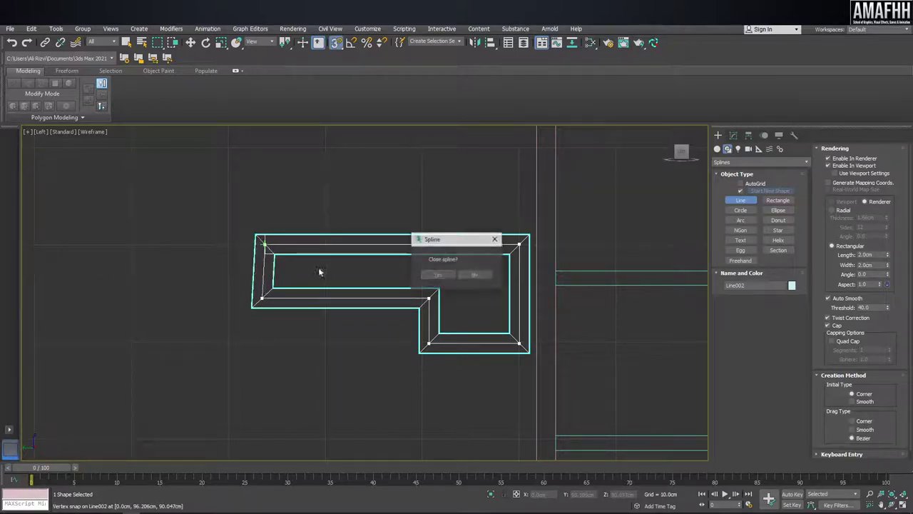
click(442, 277)
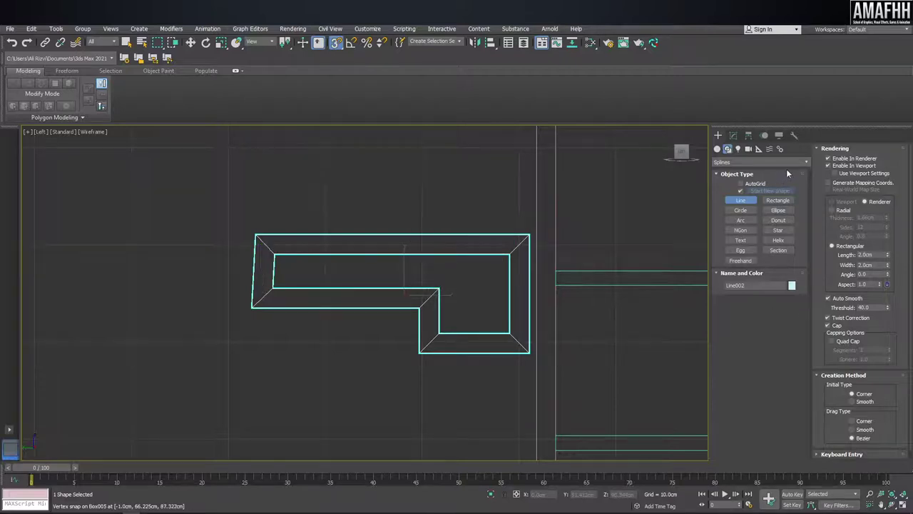
Step: Delete the first bracket attempt and turn on grid snapping
click(869, 166)
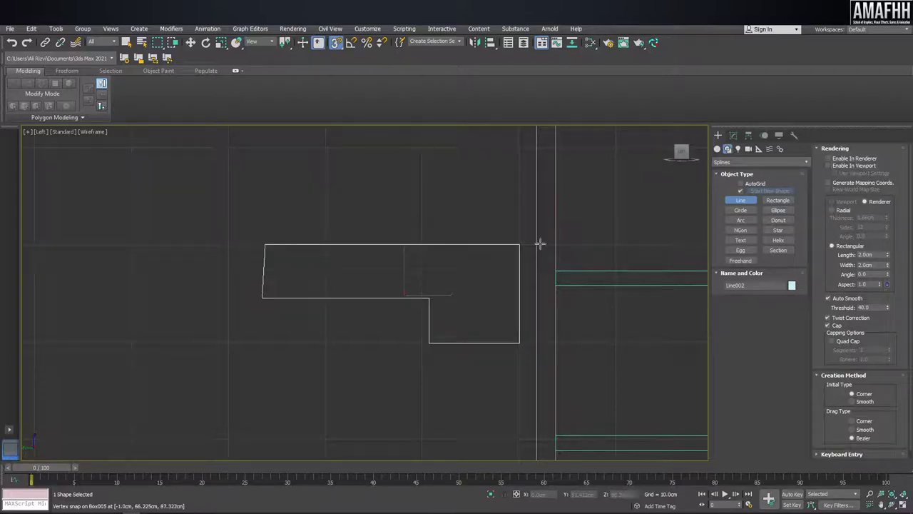
middle_drag(301, 250, 330, 255)
key(Delete)
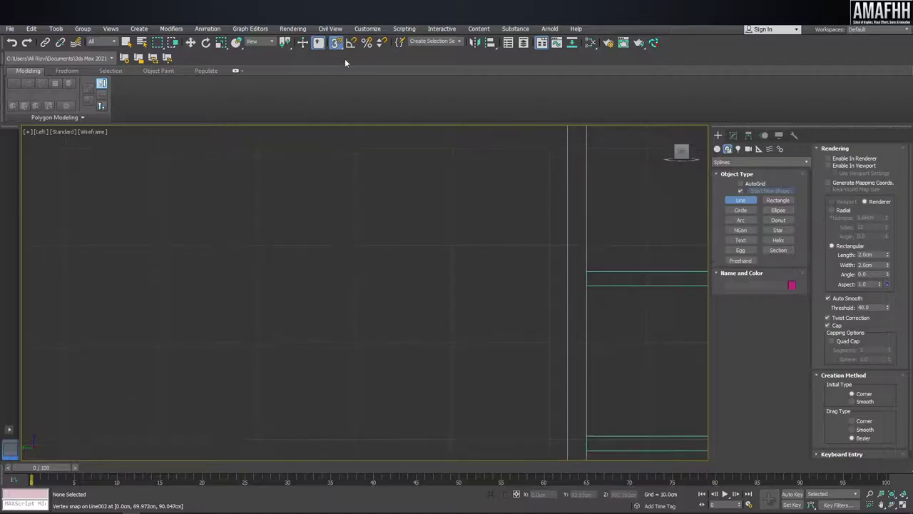
right_click(336, 42)
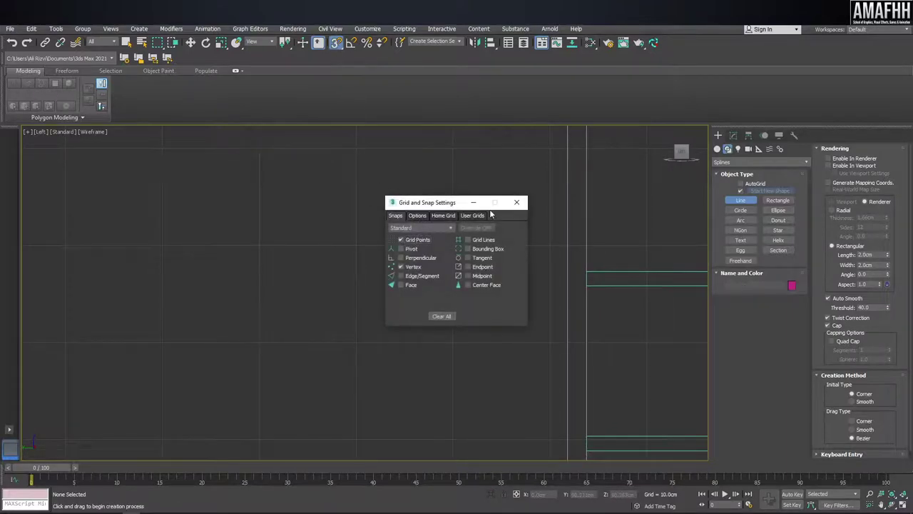
click(516, 202)
middle_drag(191, 226, 195, 241)
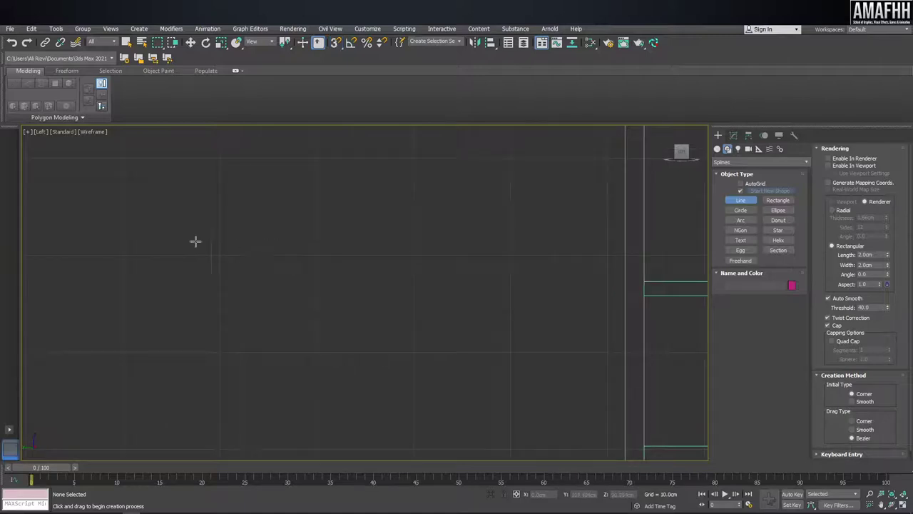
scroll(138, 261, down, 5)
key(s)
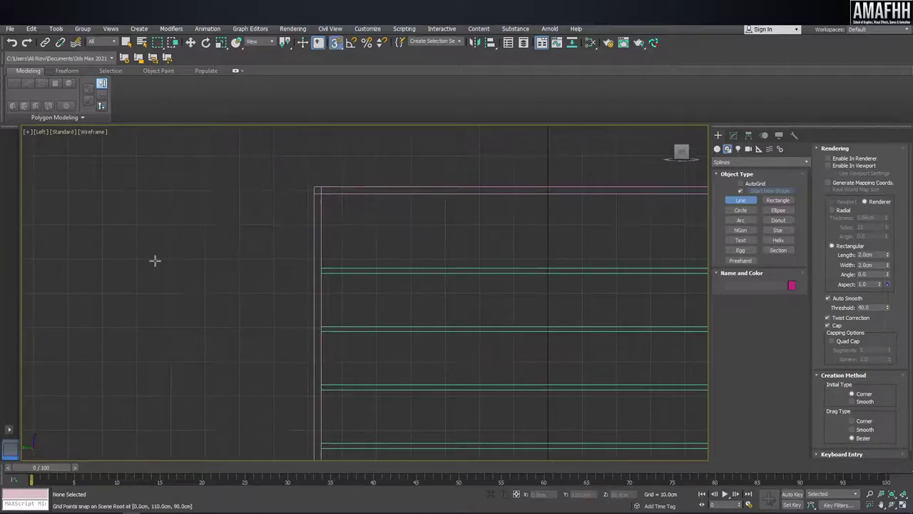
Step: Redraw the closed stepped L-shaped bracket outline with grid-snapped points
click(136, 259)
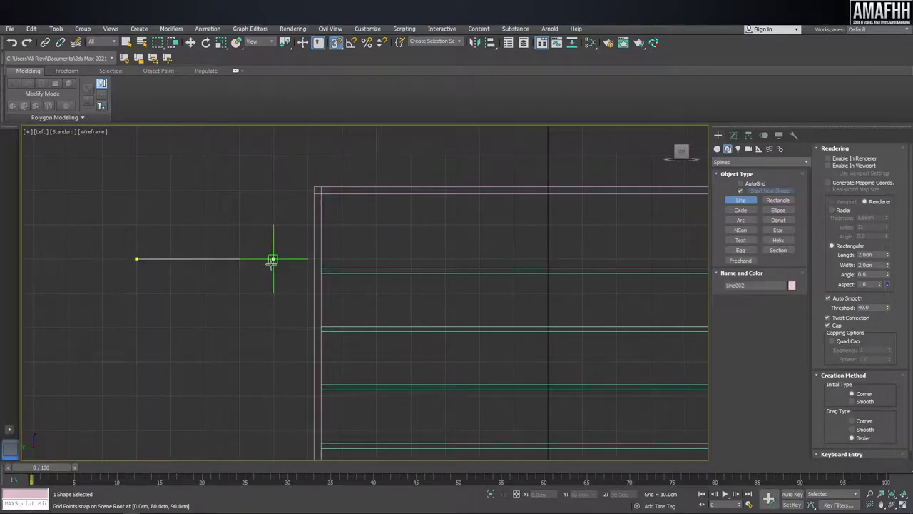
click(273, 259)
click(273, 327)
click(239, 326)
click(239, 293)
click(170, 293)
click(136, 293)
click(136, 258)
click(437, 275)
Step: Pan and zoom the Left view to frame the new Line002 outline
middle_drag(226, 284, 282, 250)
scroll(283, 250, up, 4)
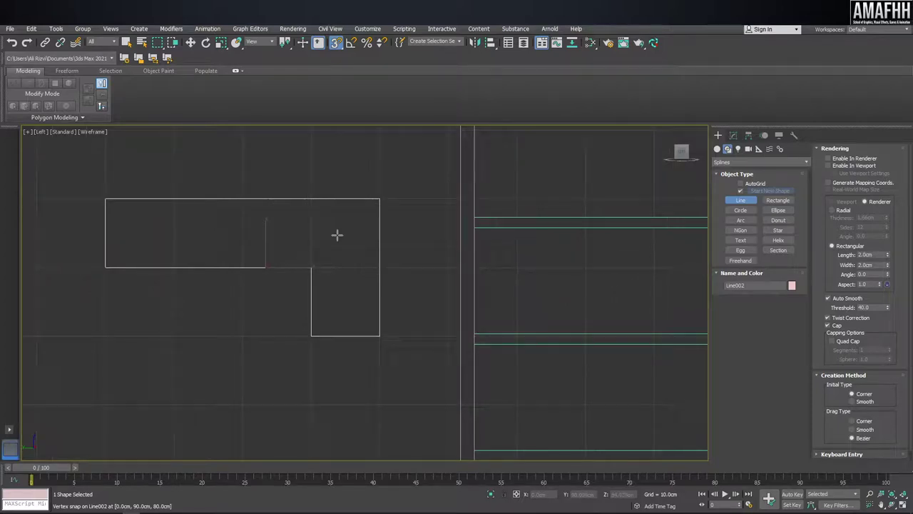
scroll(326, 224, down, 2)
scroll(405, 253, down, 3)
scroll(381, 229, up, 3)
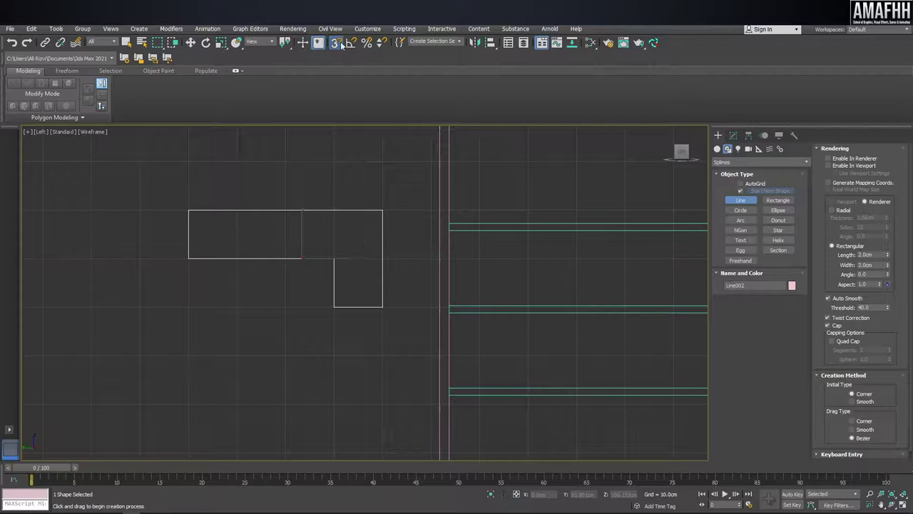
middle_drag(351, 214, 385, 219)
click(734, 135)
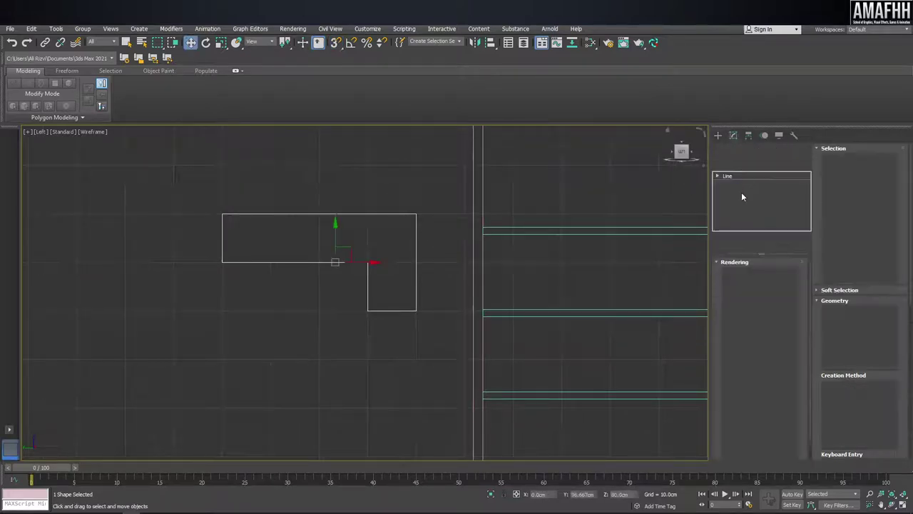
Step: In Vertex mode, fillet the inner corner and the three lower corner vertices
click(848, 162)
scroll(362, 275, up, 2)
click(385, 256)
scroll(386, 255, up, 2)
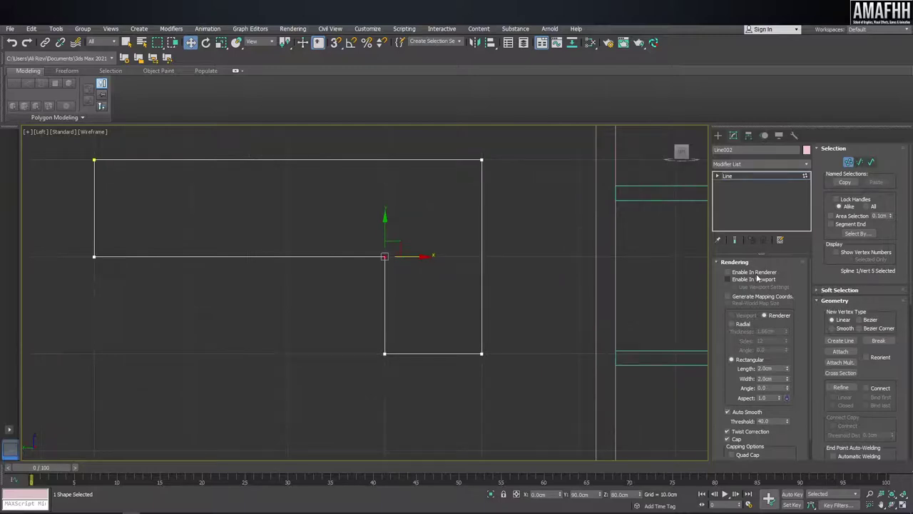
click(734, 262)
scroll(856, 353, down, 2)
scroll(856, 353, down, 3)
click(841, 337)
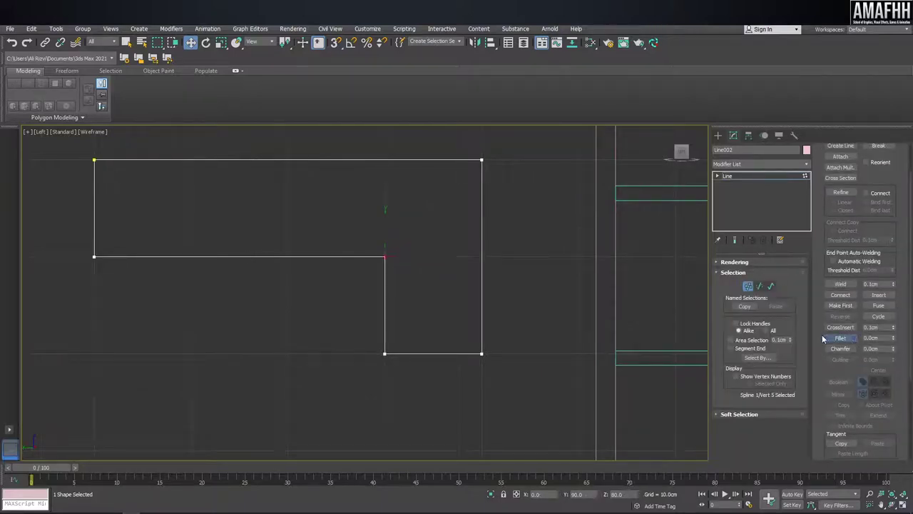
mouse_move(380, 256)
mouse_down()
mouse_move(409, 192)
mouse_move(470, 335)
mouse_up()
drag(333, 240, 311, 202)
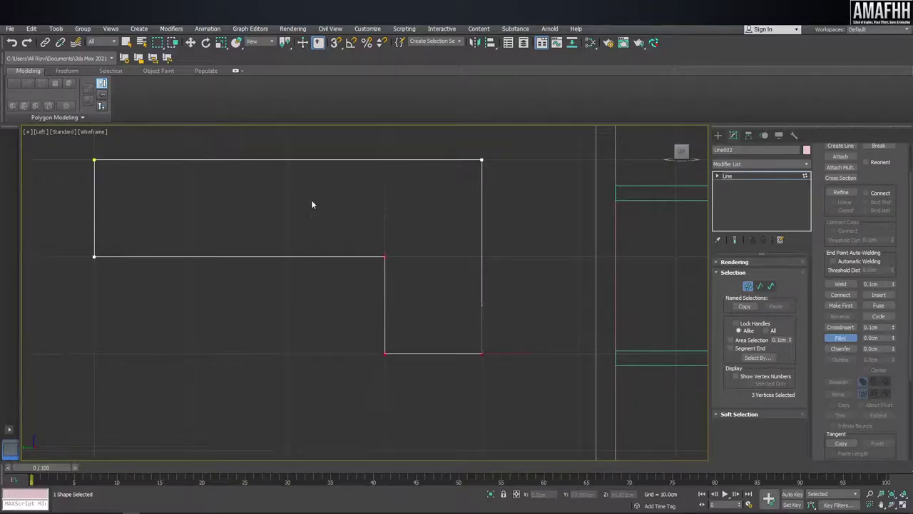
mouse_move(389, 261)
mouse_down()
mouse_move(389, 209)
mouse_move(392, 221)
mouse_up()
middle_drag(266, 244, 340, 260)
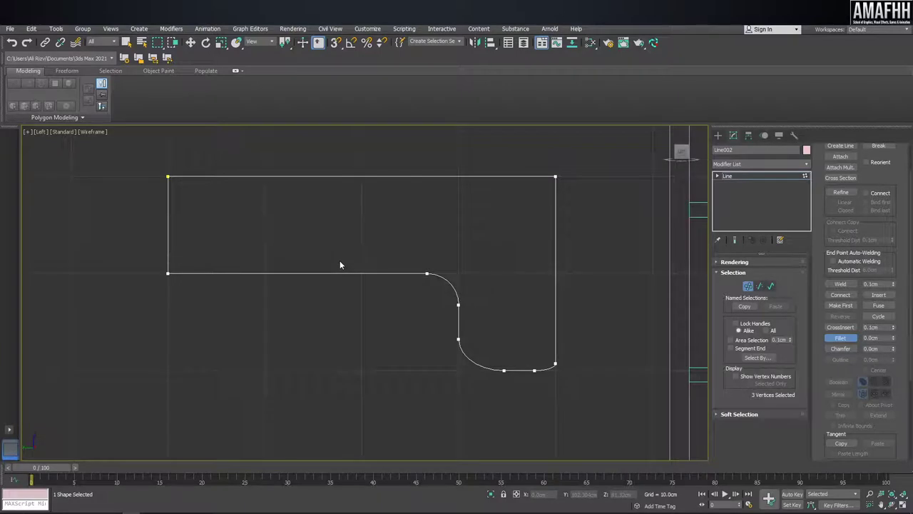
Step: Try filleting the bottom-left corner, undo it, and lower the top-edge vertices
click(189, 272)
drag(201, 277, 207, 189)
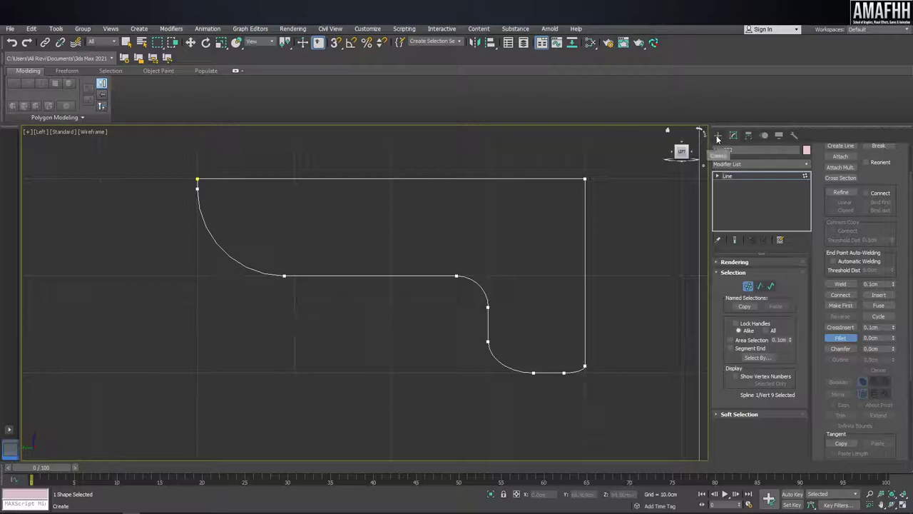
key(ctrl+z)
key(w)
drag(611, 163, 191, 192)
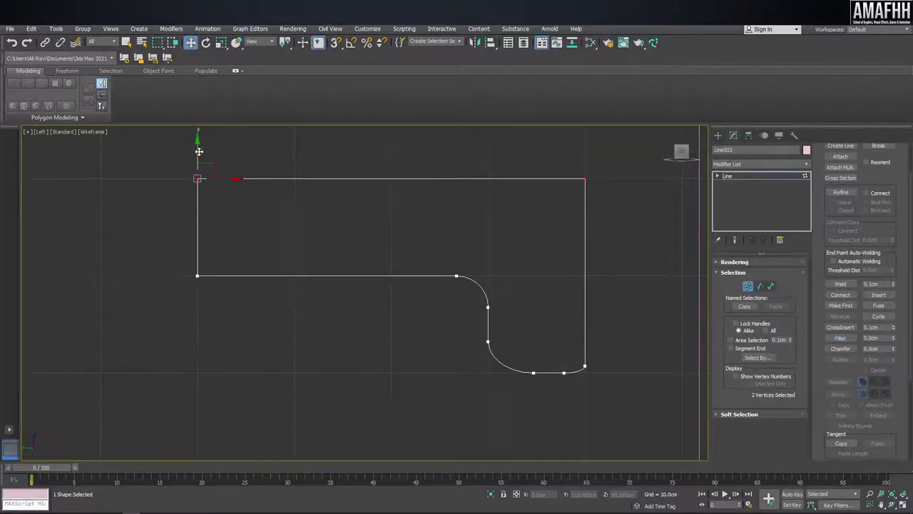
drag(195, 149, 195, 182)
Step: Fillet the left corner vertex into a sweeping curve
drag(235, 246, 197, 281)
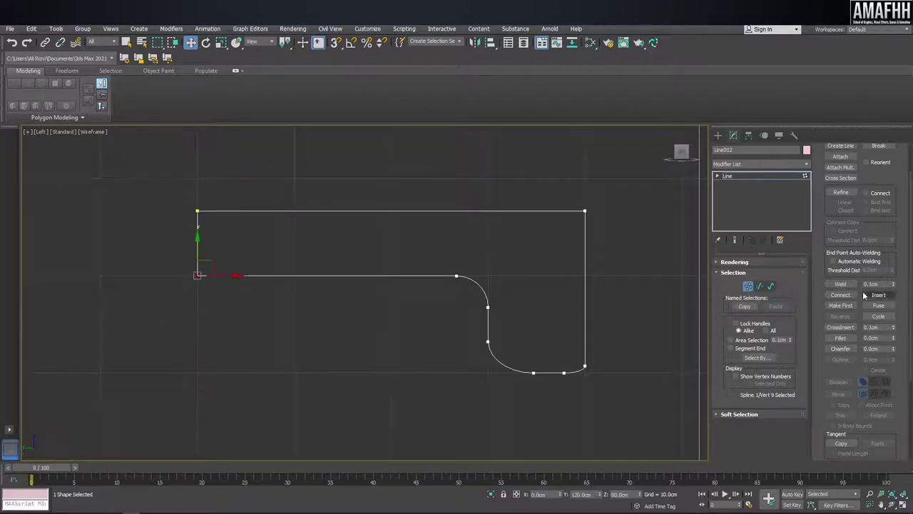
click(840, 338)
click(841, 340)
drag(202, 270, 218, 214)
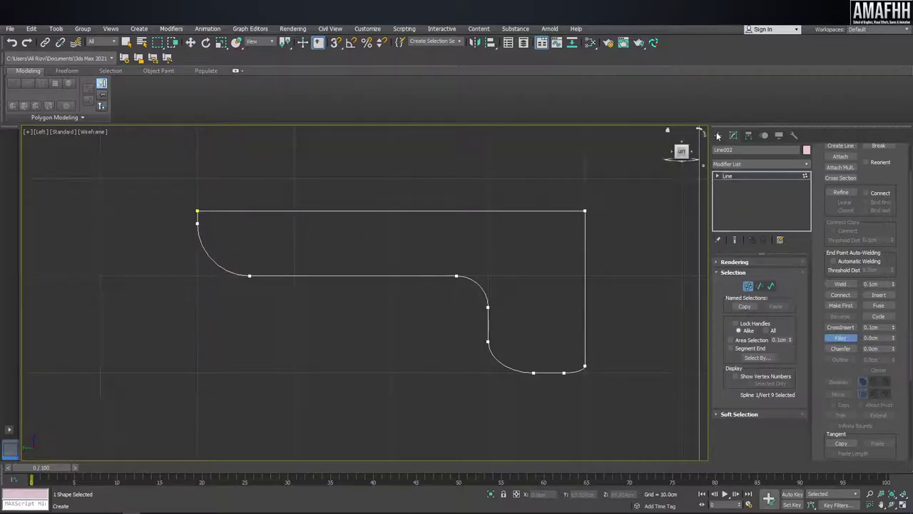
scroll(486, 314, up, 2)
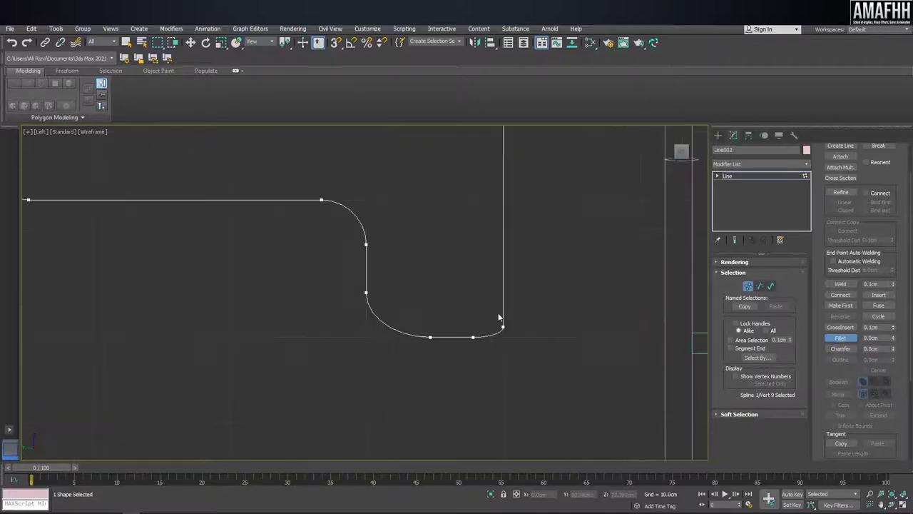
Step: Convert the lower-right rounded vertices to Corner type via the quad menu
middle_drag(510, 312, 500, 334)
drag(550, 387, 485, 200)
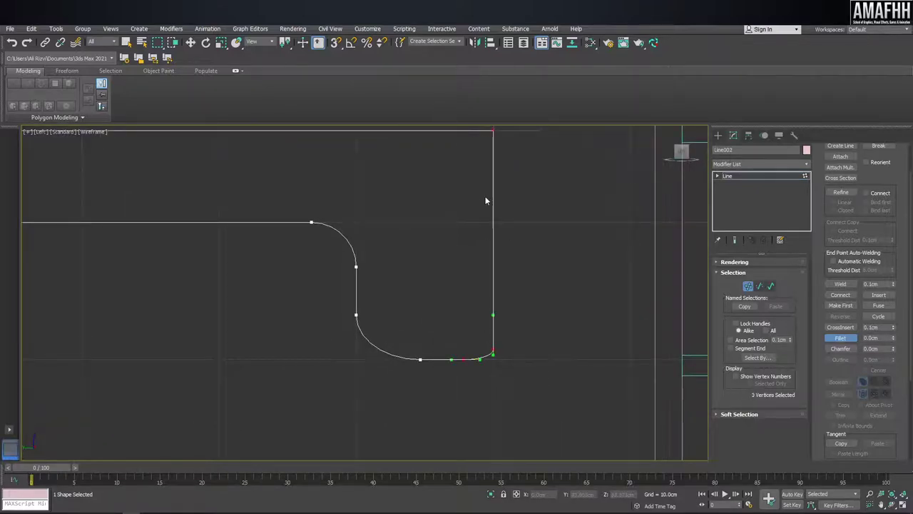
key(w)
right_click(474, 158)
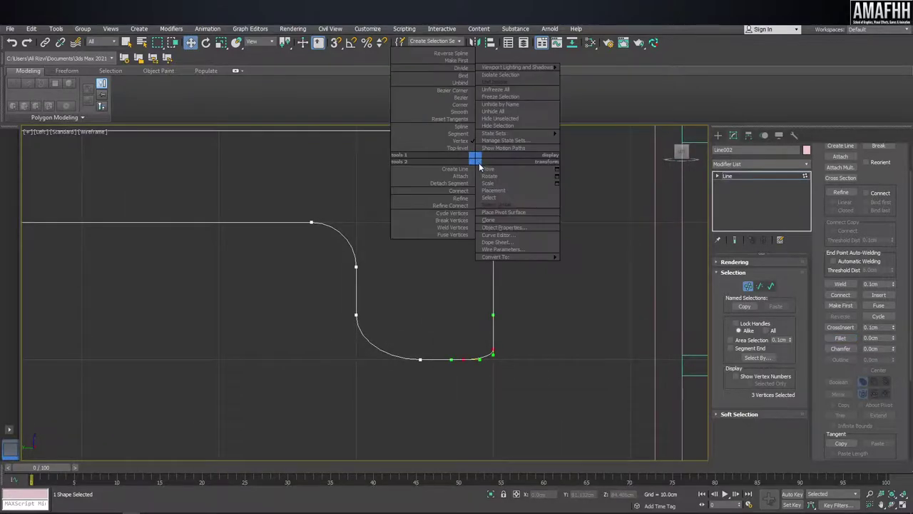
click(461, 105)
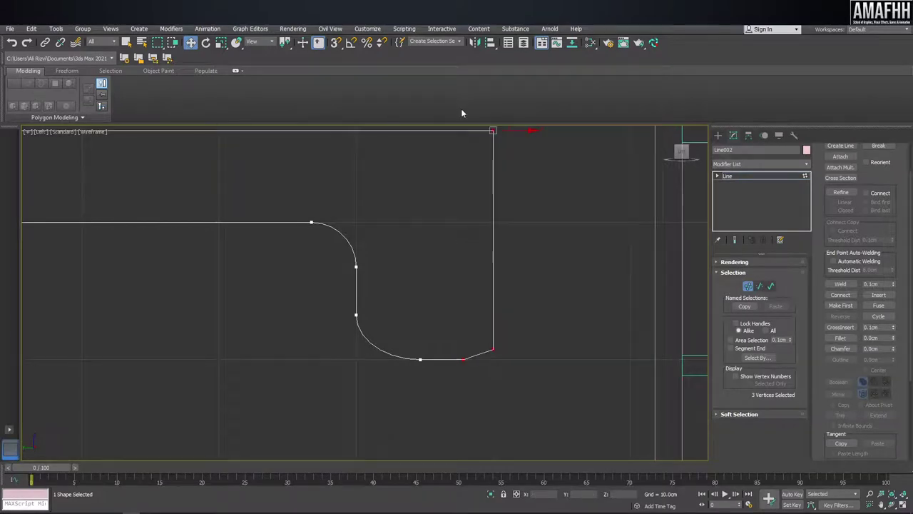
Step: Delete the extra corner vertex and align the bottom-right vertex under the top-right one
drag(447, 308, 447, 308)
key(Delete)
click(470, 136)
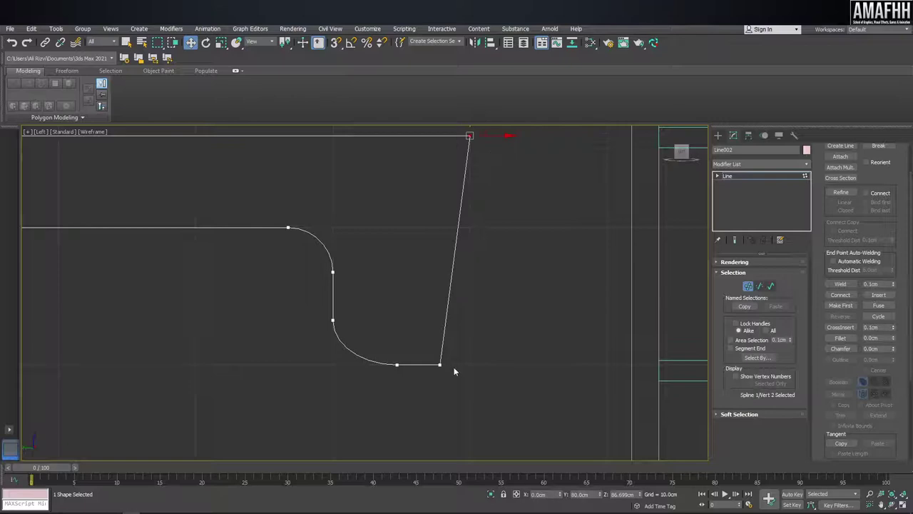
drag(431, 331, 431, 329)
drag(440, 360, 469, 364)
Step: With snapping on, move both right-side vertices inward to narrow the tab
key(s)
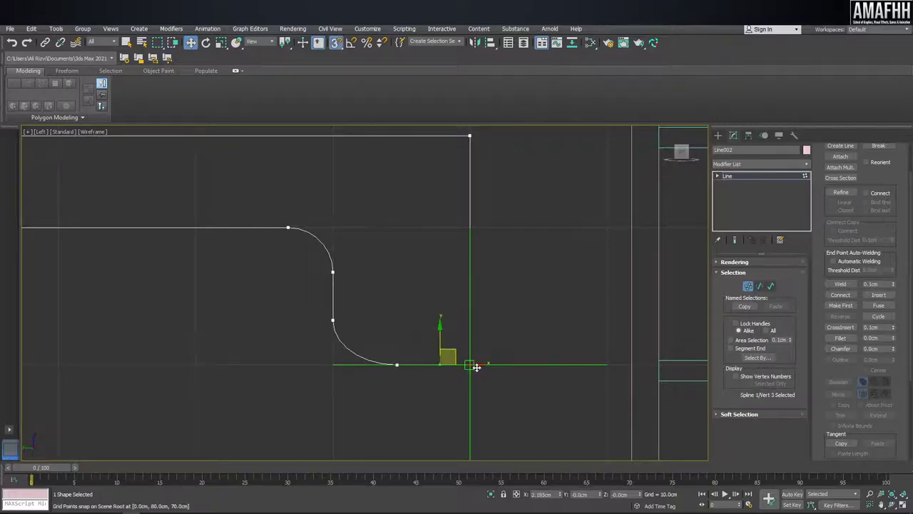
middle_drag(488, 264, 416, 304)
click(428, 367)
drag(411, 187, 387, 158)
click(456, 417)
drag(358, 123, 359, 124)
drag(435, 174, 374, 176)
Step: Set the top-right vertex to Corner type and leave vertex editing
scroll(481, 230, down, 3)
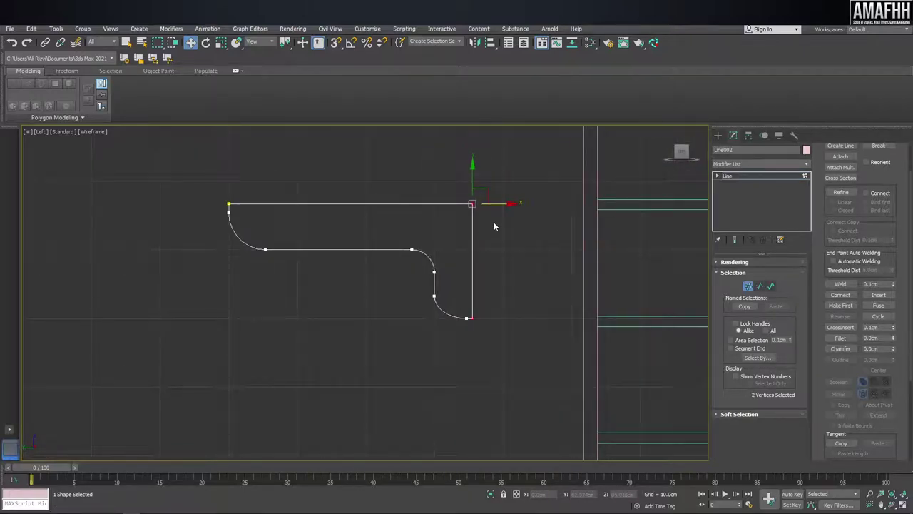
scroll(463, 205, up, 1)
scroll(460, 205, up, 2)
right_click(442, 198)
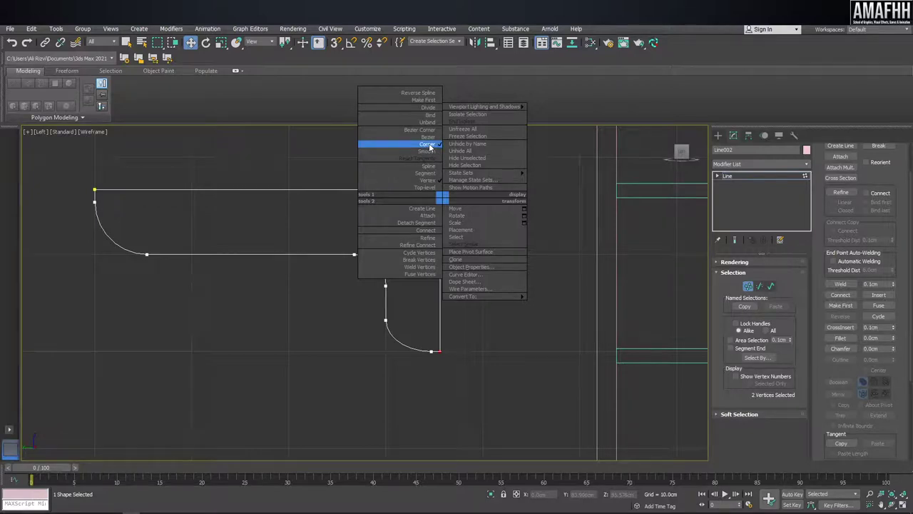
click(449, 352)
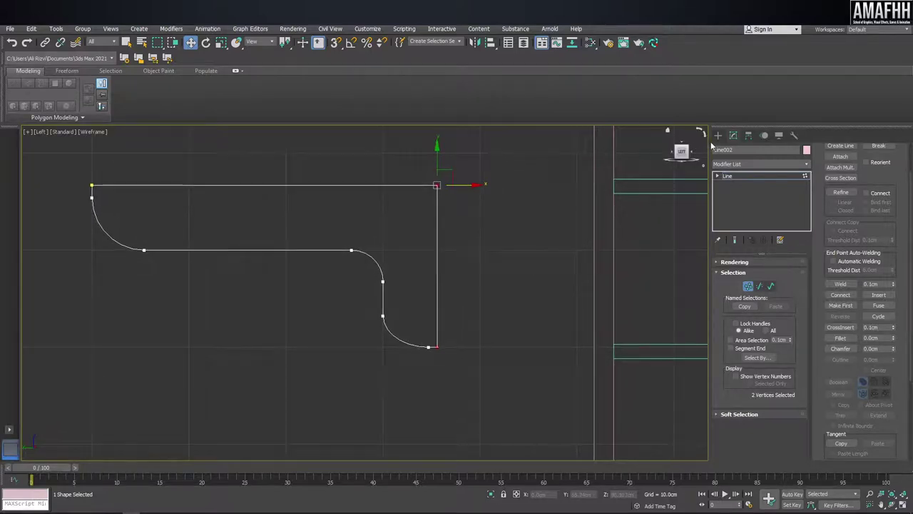
click(718, 135)
scroll(350, 255, down, 2)
scroll(360, 255, down, 2)
scroll(365, 253, up, 1)
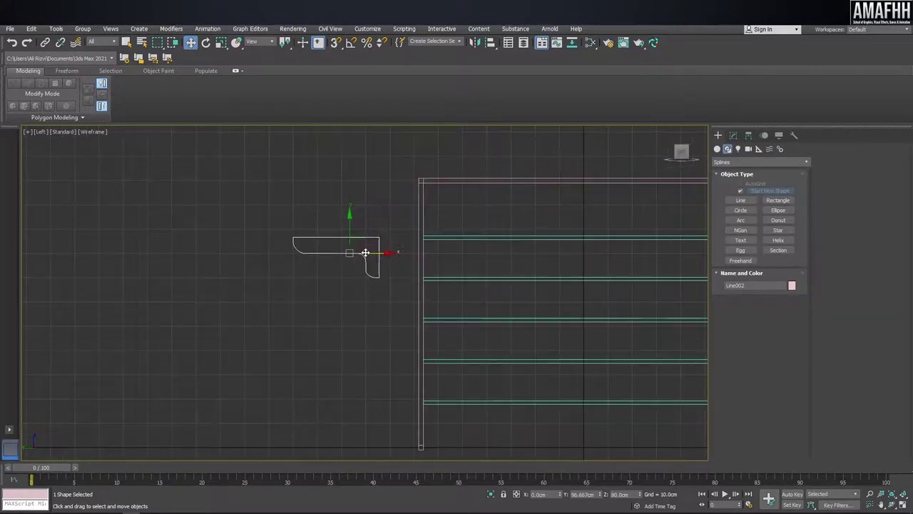
Step: Scale down the bracket outline and place it under the shelf against the upright
mouse_move(381, 252)
mouse_down()
mouse_move(424, 256)
mouse_move(402, 285)
mouse_up()
key(r)
scroll(416, 252, up, 4)
key(w)
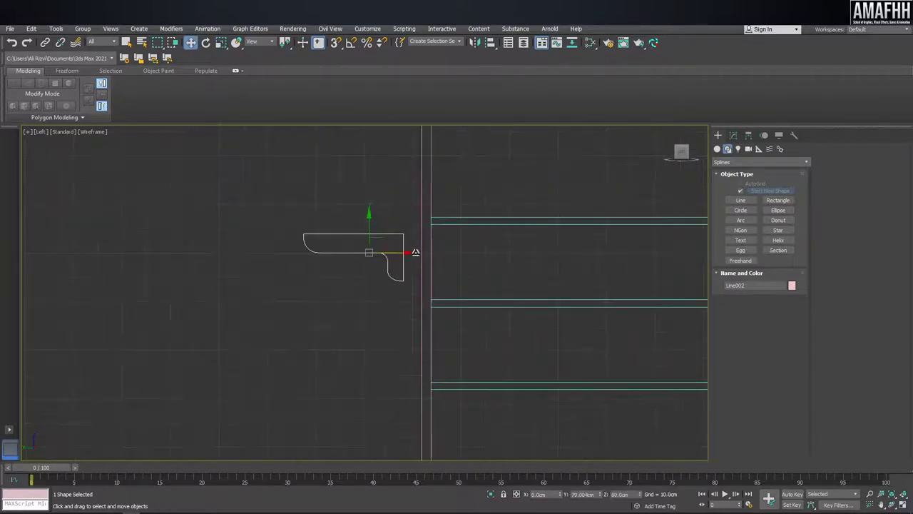
mouse_move(406, 253)
mouse_down()
mouse_move(419, 254)
mouse_move(388, 285)
mouse_up()
middle_drag(388, 285, 377, 220)
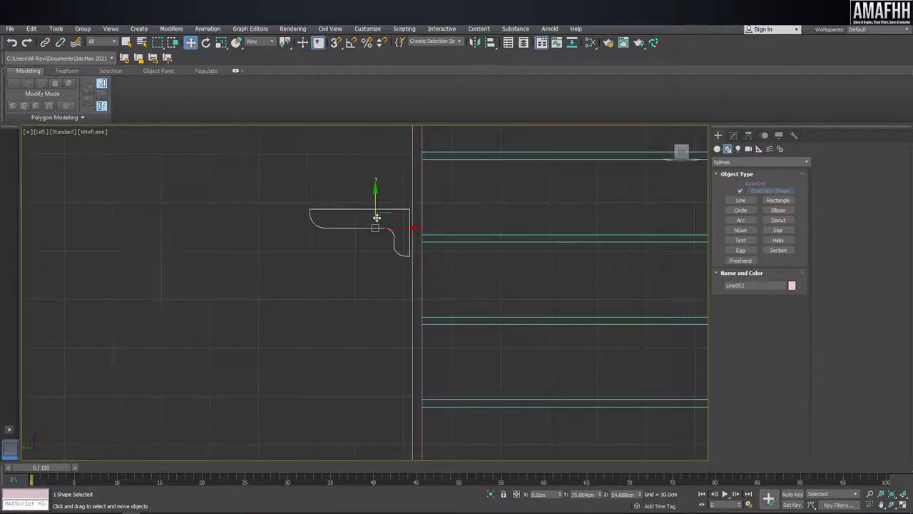
drag(374, 206, 375, 403)
middle_drag(375, 403, 363, 98)
scroll(370, 187, up, 2)
drag(357, 187, 361, 187)
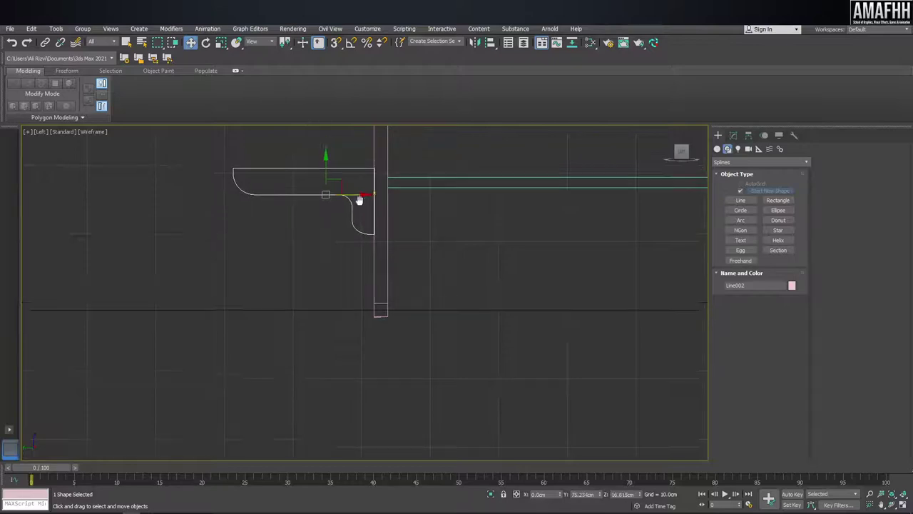
Step: Switch to a shaded Perspective view and orbit to inspect the bracket under the shelf
key(p)
alt+middle_drag(355, 214, 390, 214)
key(F3)
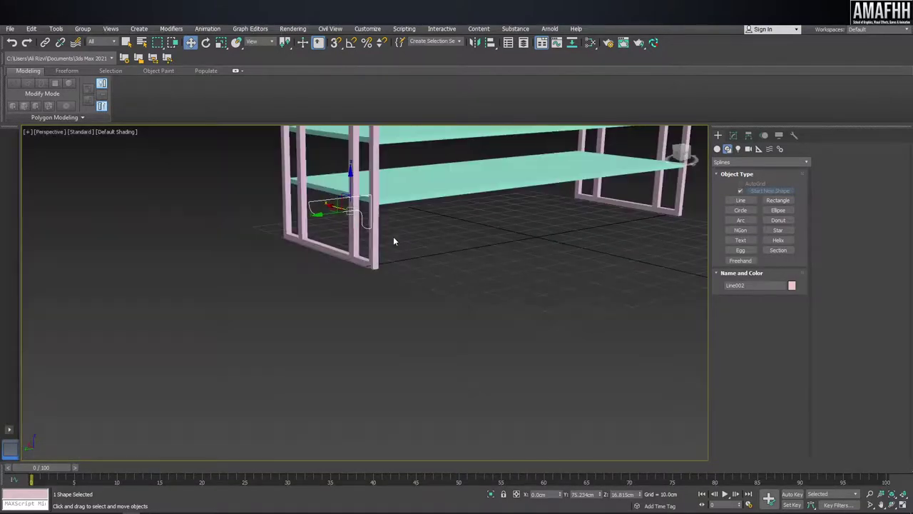
mouse_move(385, 226)
alt+middle_down()
mouse_move(403, 217)
mouse_move(436, 224)
alt+middle_up()
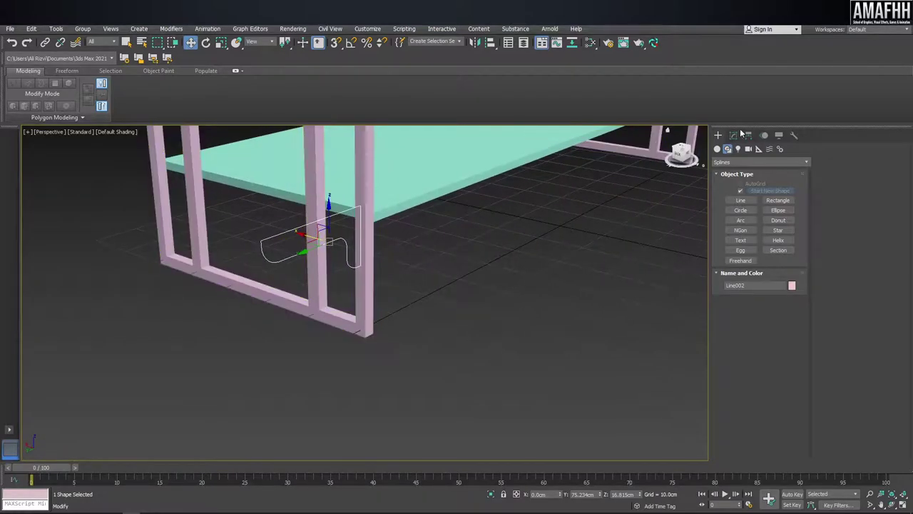
mouse_move(552, 190)
alt+middle_down()
mouse_move(445, 217)
mouse_move(477, 224)
alt+middle_up()
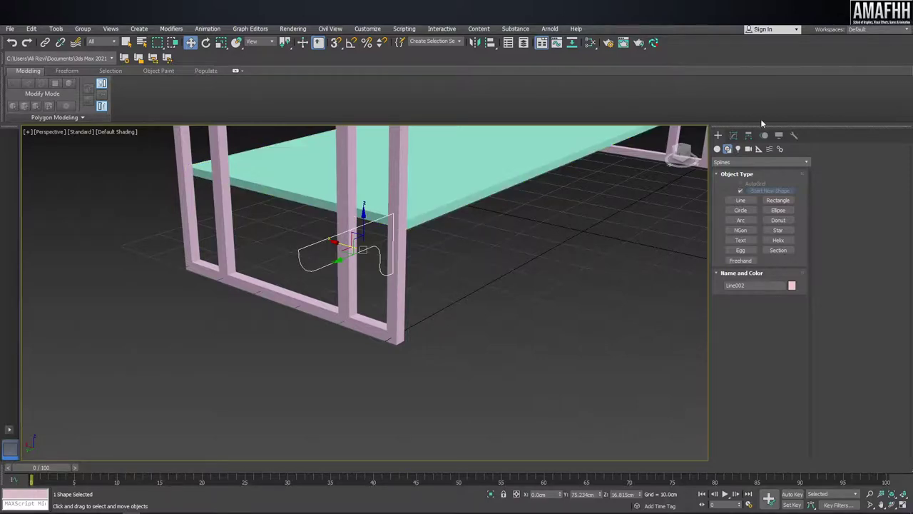
click(735, 137)
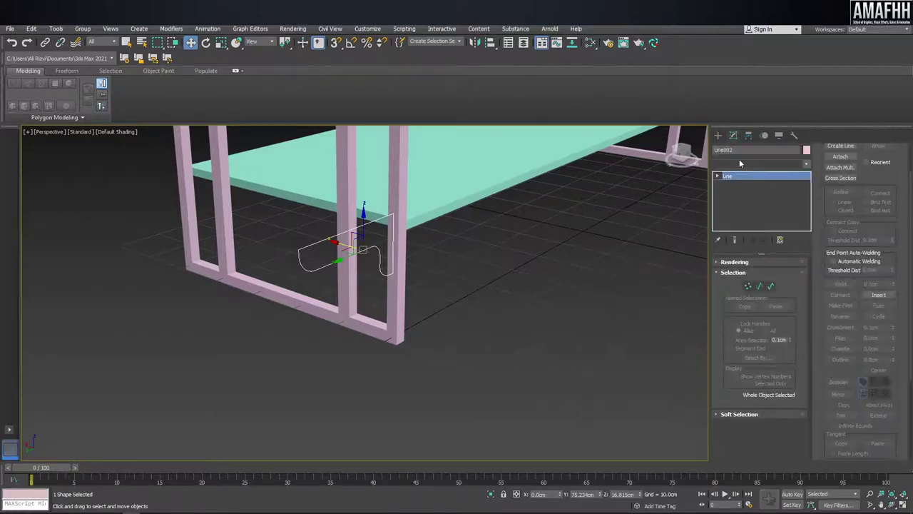
Step: Add an Extrude modifier of 2.5cm to Line002 and check it in Front and Left views
click(739, 163)
key(e)
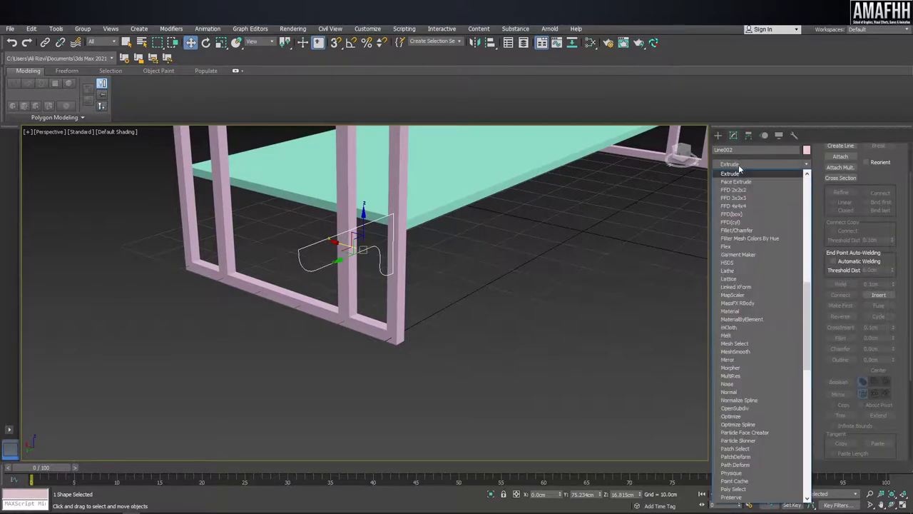
click(741, 175)
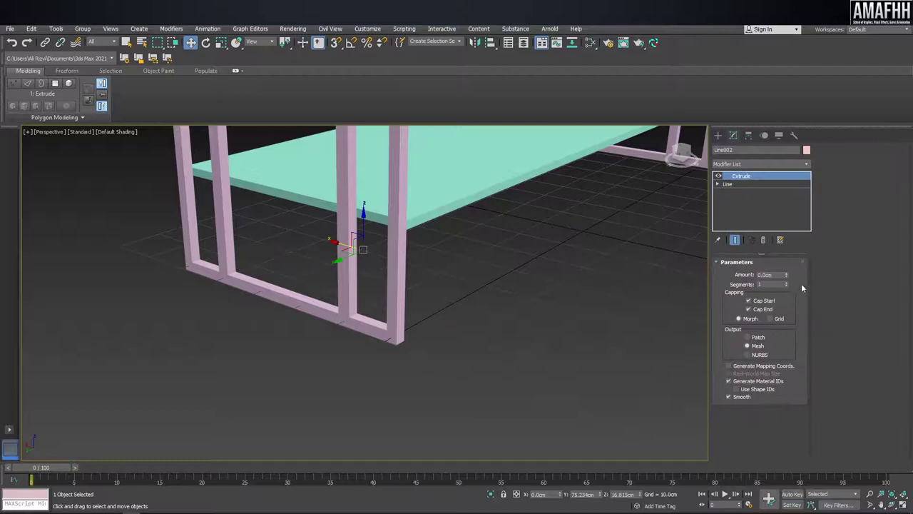
drag(787, 276, 787, 268)
scroll(367, 250, up, 1)
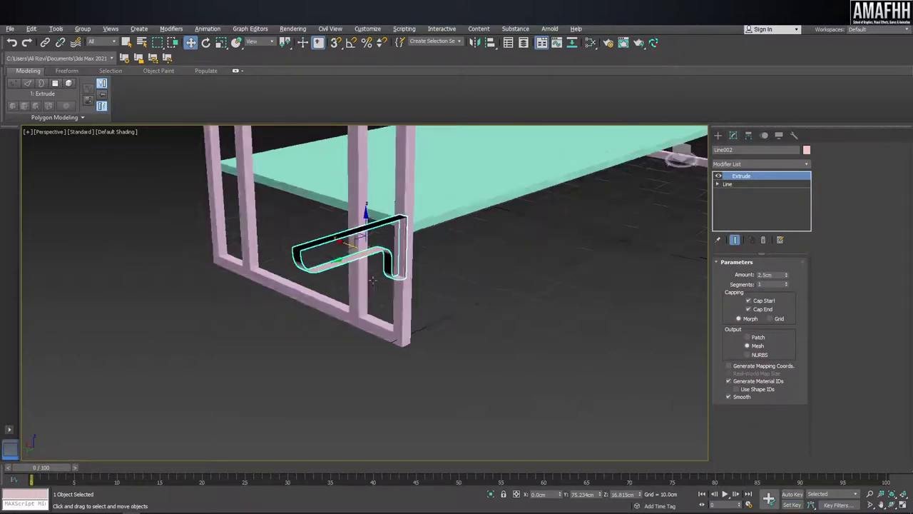
scroll(368, 250, up, 4)
scroll(367, 250, down, 3)
alt+middle_drag(367, 250, 483, 256)
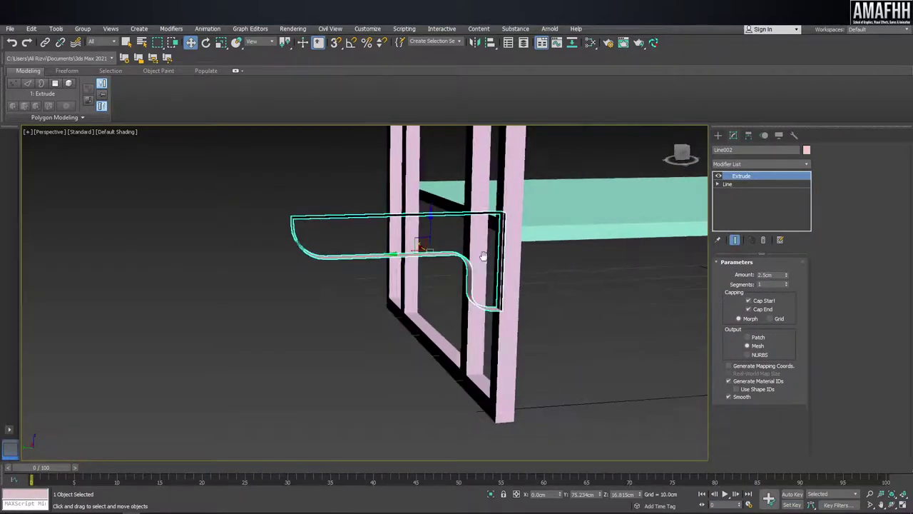
key(f)
scroll(484, 255, up, 5)
key(l)
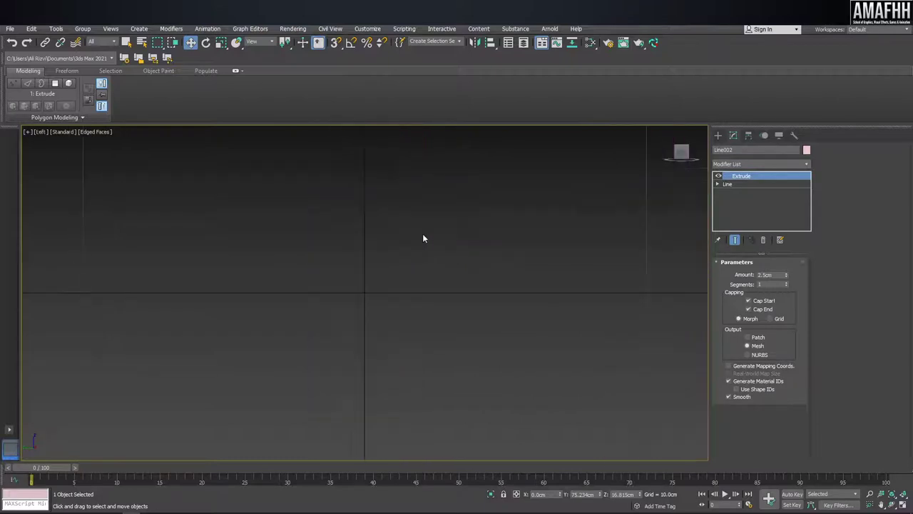
scroll(387, 234, down, 3)
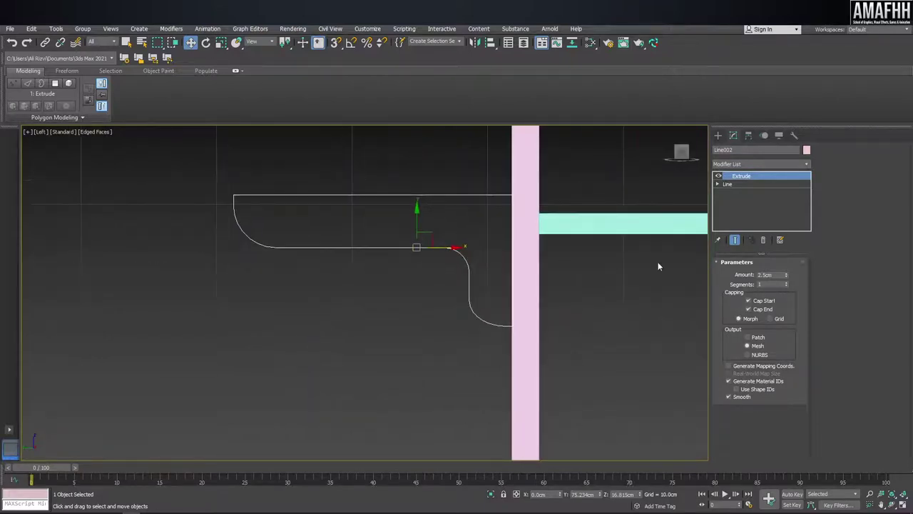
Step: In the Left view, move the whole bracket profile left against the upright
click(726, 184)
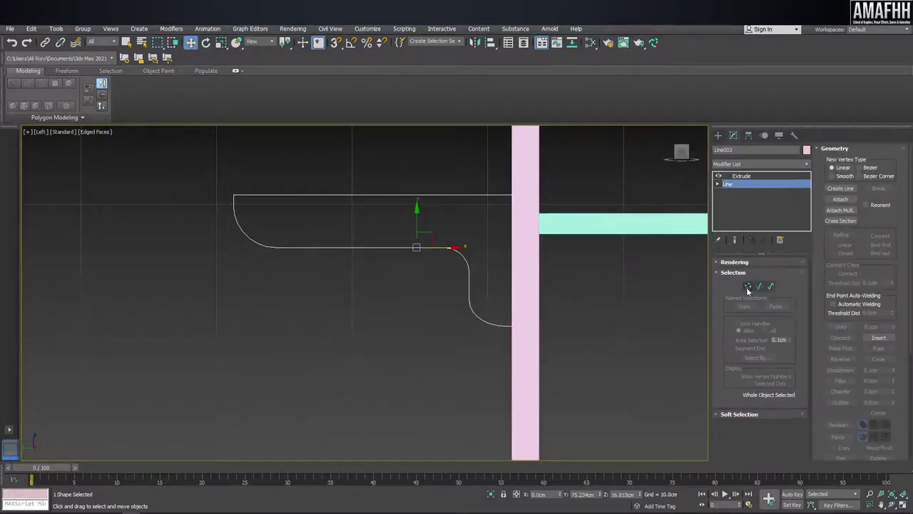
click(748, 286)
middle_drag(445, 285, 291, 243)
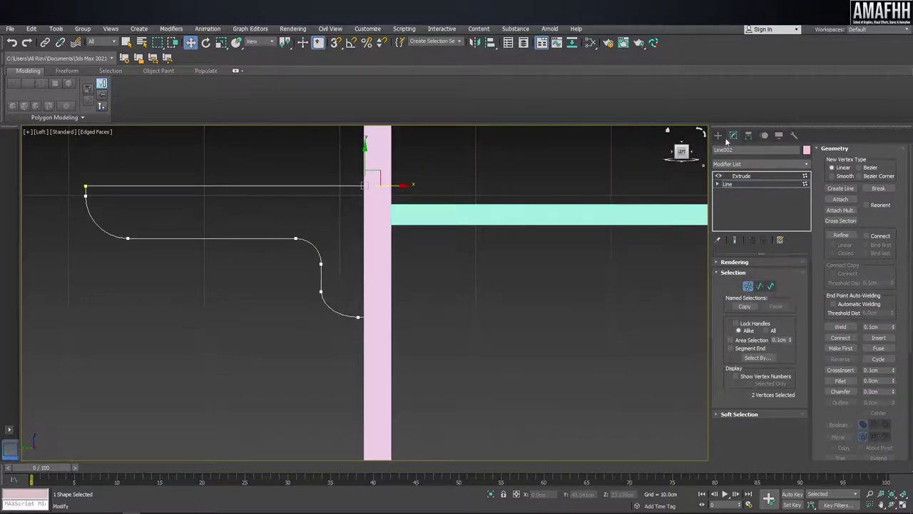
click(718, 135)
click(300, 243)
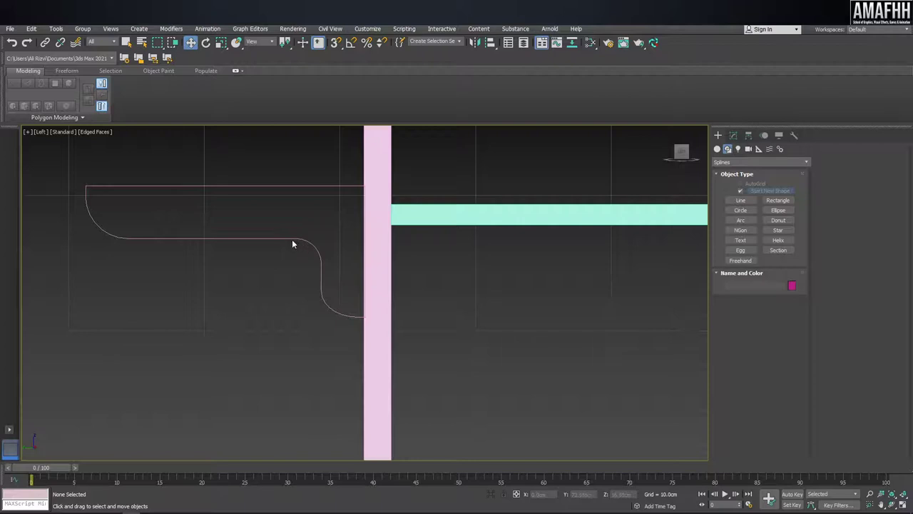
click(309, 236)
drag(300, 238, 240, 240)
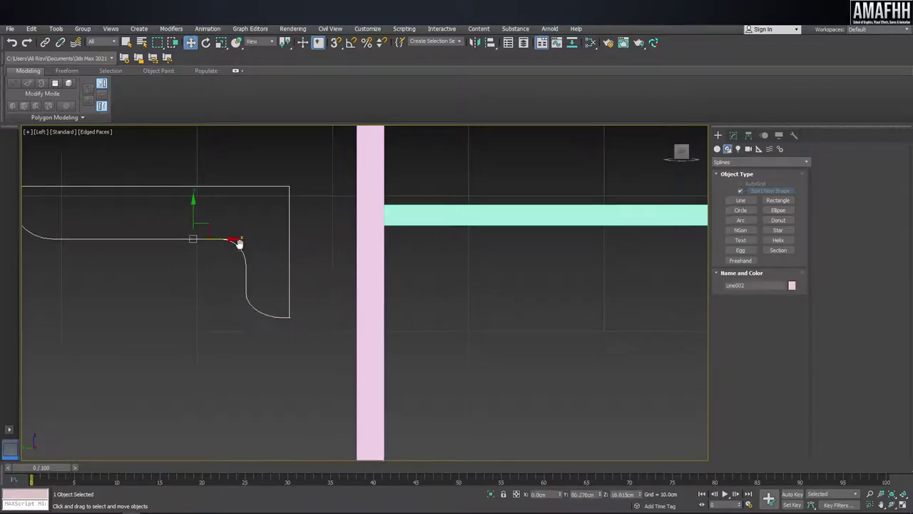
Step: In Perspective, try welding Line002's vertices and enable Show End Result
key(p)
mouse_move(246, 246)
alt+middle_down()
mouse_move(312, 263)
mouse_move(298, 263)
alt+middle_up()
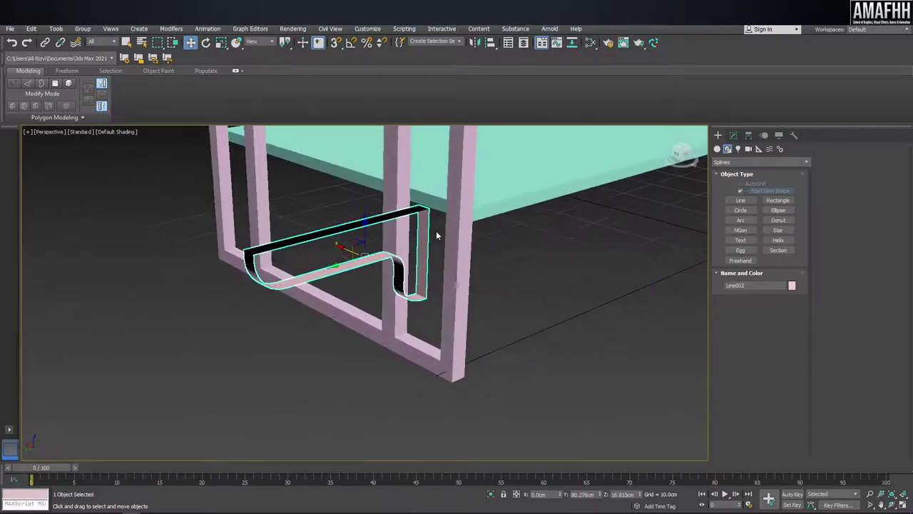
click(734, 135)
click(727, 184)
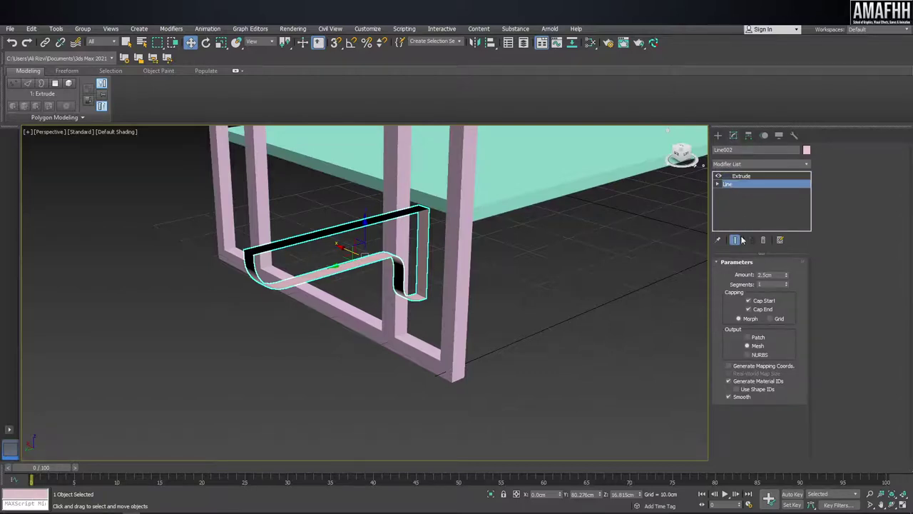
click(747, 286)
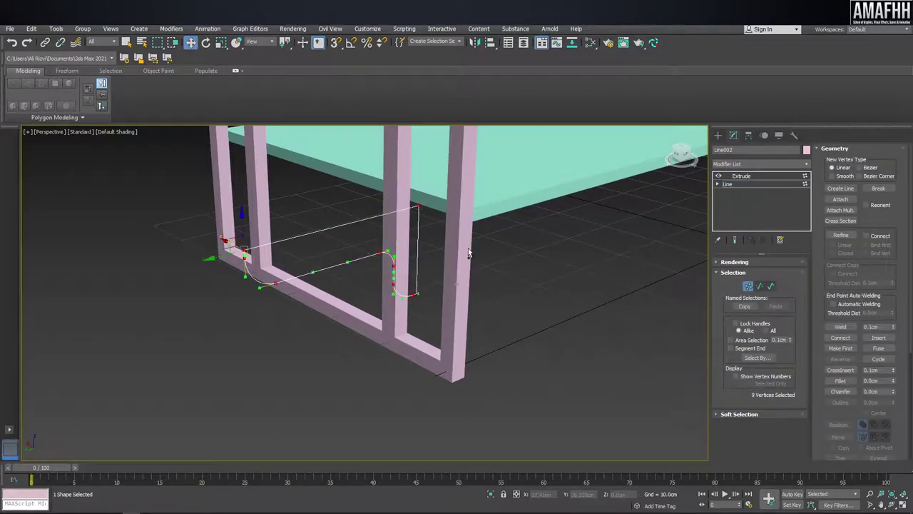
scroll(861, 224, down, 1)
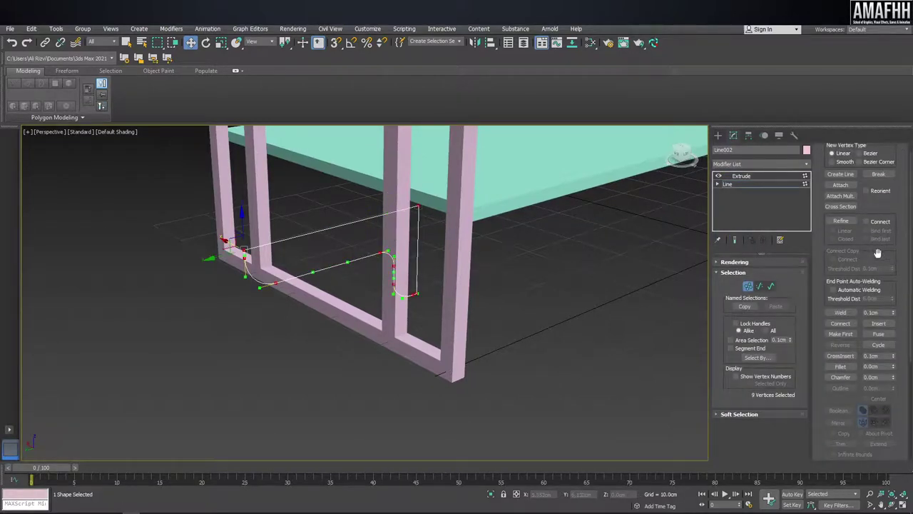
click(830, 315)
middle_drag(608, 240, 589, 240)
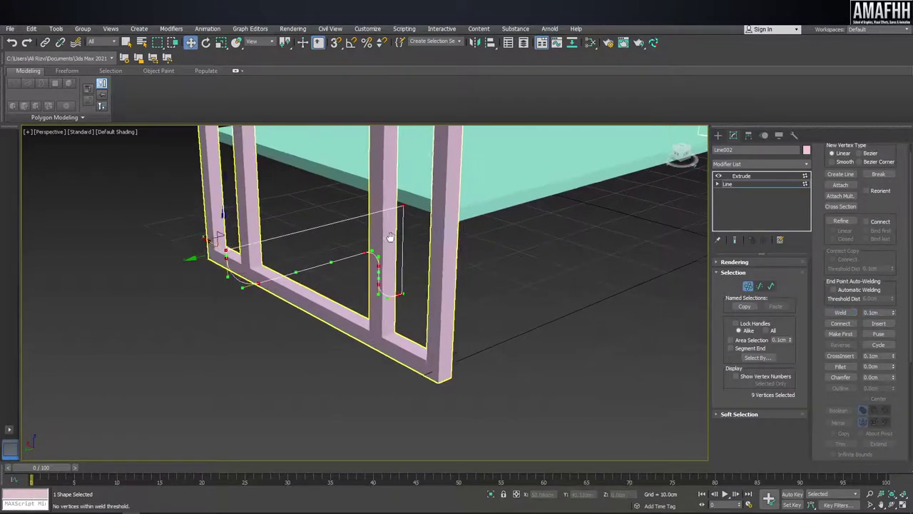
click(734, 240)
click(840, 312)
Step: Orbit around the extruded bracket ribbon and return to the four-viewport layout
alt+middle_drag(347, 167, 420, 264)
scroll(422, 225, up, 3)
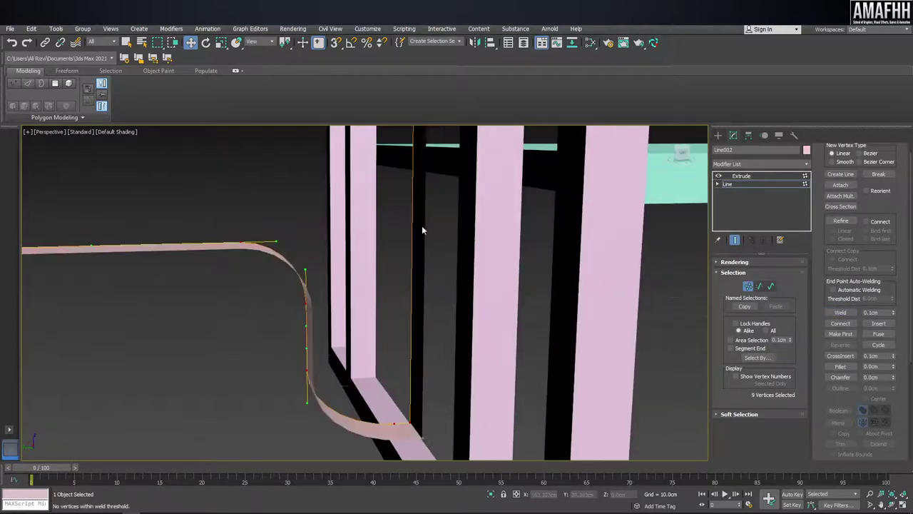
scroll(422, 229, down, 3)
alt+middle_drag(373, 241, 378, 236)
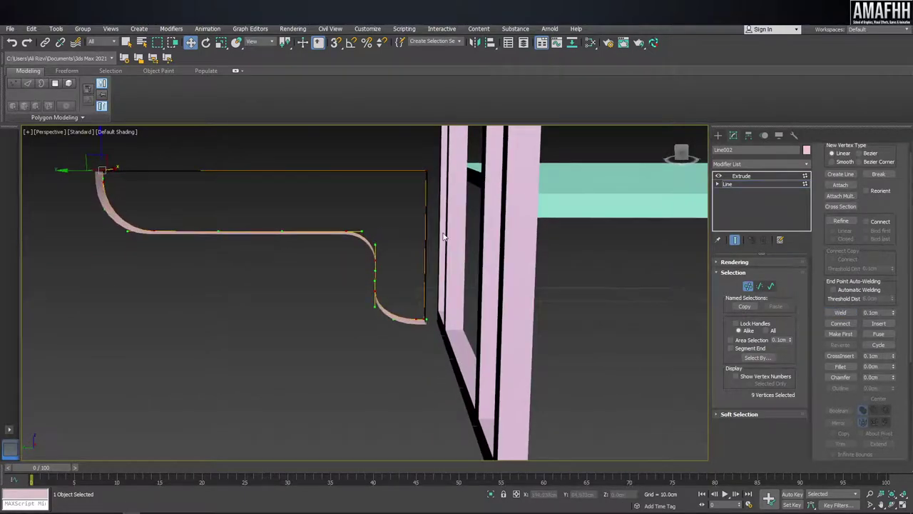
alt+middle_drag(443, 237, 387, 214)
key(alt+w)
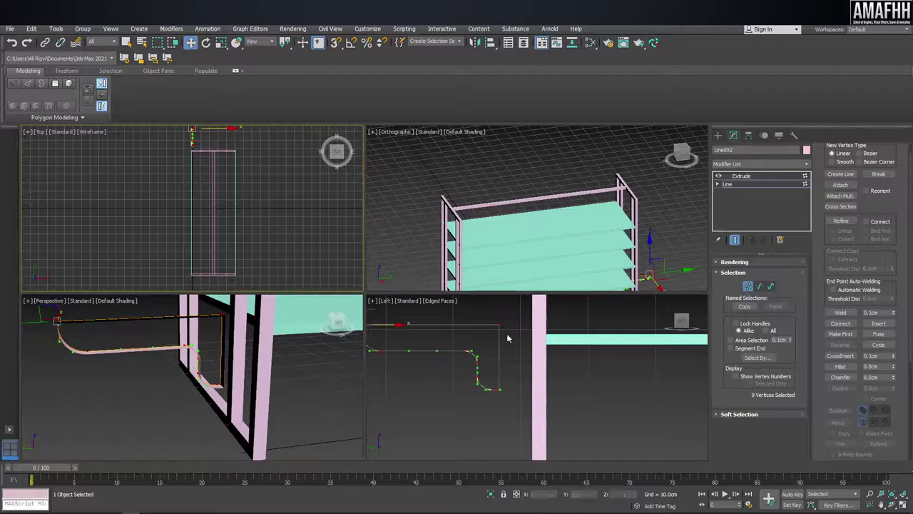
Step: Frame the bracket profile in the Left view and lower its second vertex by 2 cm
middle_click(508, 338)
key(p)
mouse_move(508, 338)
alt+middle_down()
mouse_move(521, 345)
mouse_move(278, 340)
alt+middle_up()
scroll(210, 187, up, 1)
scroll(182, 154, up, 1)
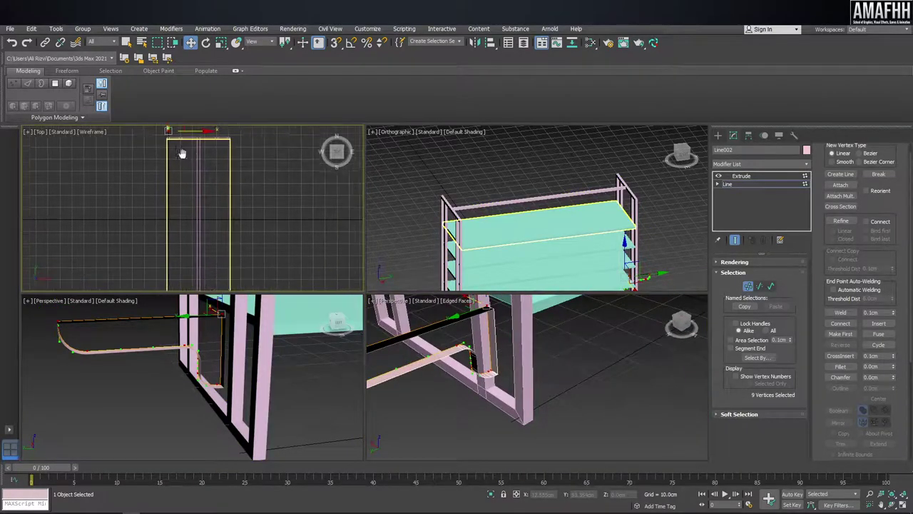
key(f)
key(l)
key(z)
scroll(293, 179, up, 2)
click(274, 178)
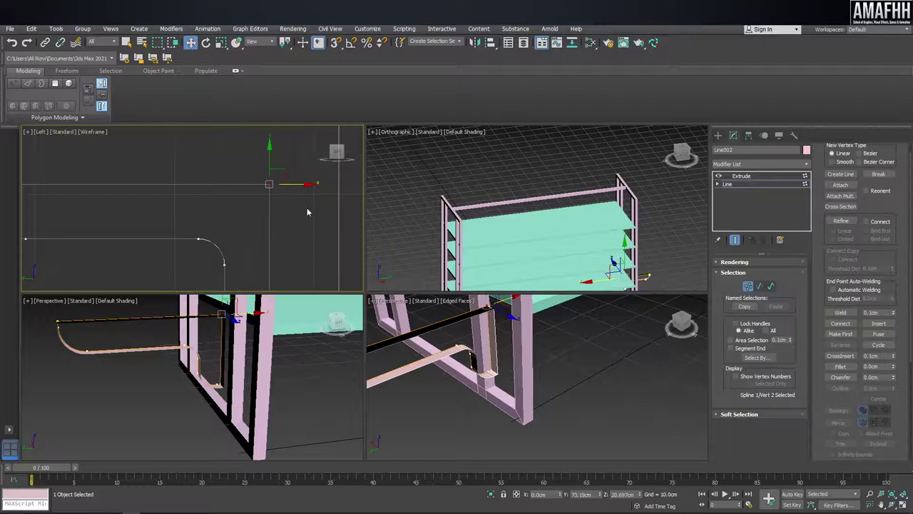
mouse_move(309, 186)
mouse_down()
mouse_move(247, 191)
mouse_move(202, 167)
mouse_up()
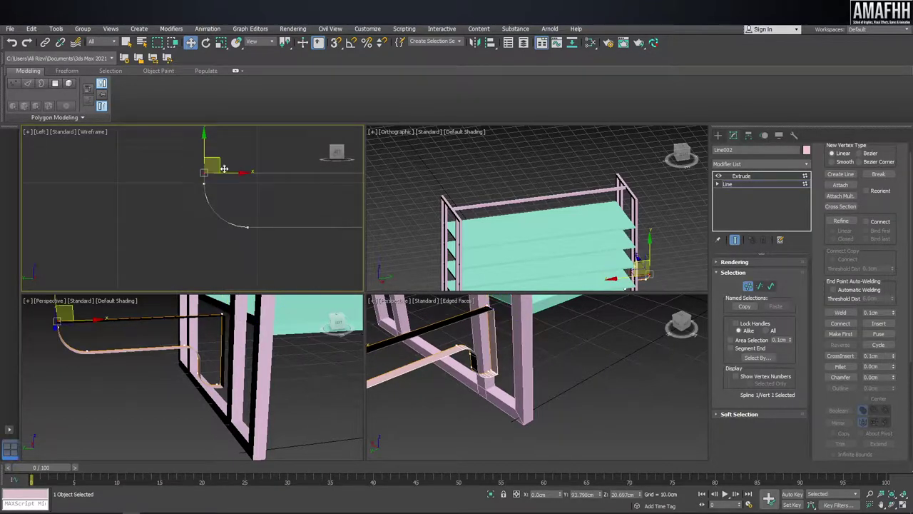
click(217, 157)
Step: Move the profile's last end vertex to reshape the bracket outline
click(203, 171)
scroll(203, 171, up, 1)
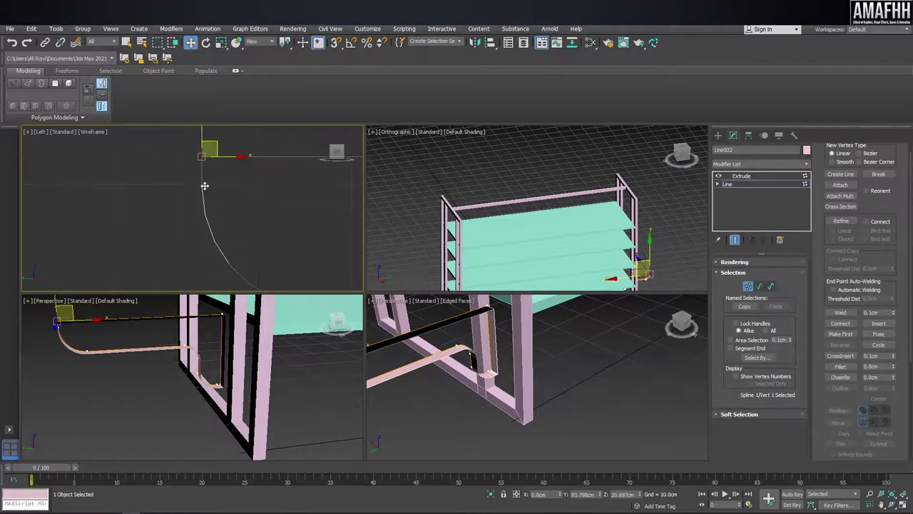
click(204, 182)
drag(214, 181, 206, 191)
mouse_move(205, 192)
middle_down()
mouse_move(287, 224)
mouse_move(152, 202)
mouse_move(257, 152)
mouse_move(93, 126)
mouse_move(162, 180)
middle_up()
Step: Select the lower-end, corner and curve vertices, trying and cancelling moves on them
click(168, 210)
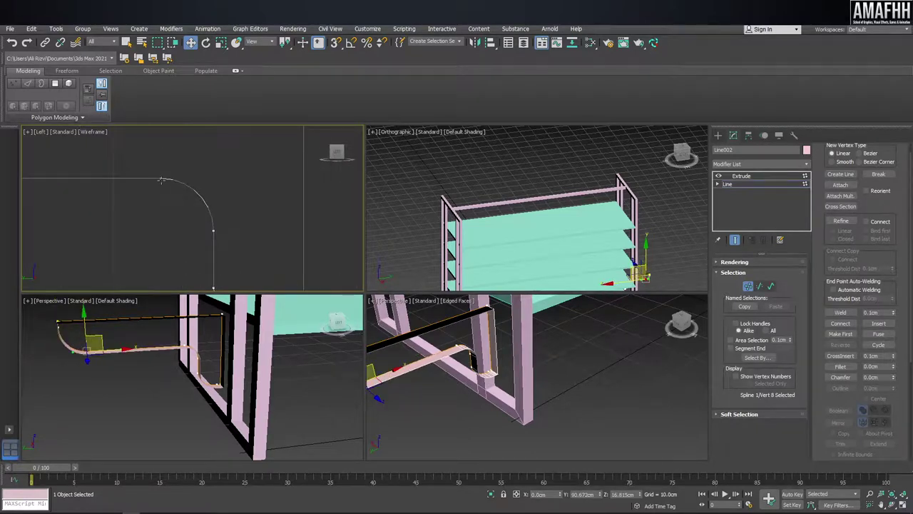
click(161, 179)
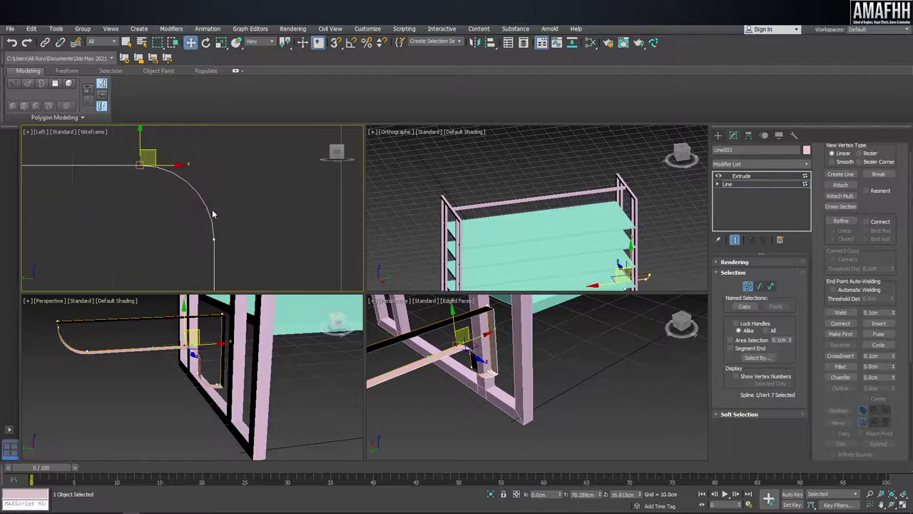
click(213, 230)
middle_drag(213, 230, 187, 142)
drag(186, 140, 196, 207)
right_click(196, 207)
click(172, 222)
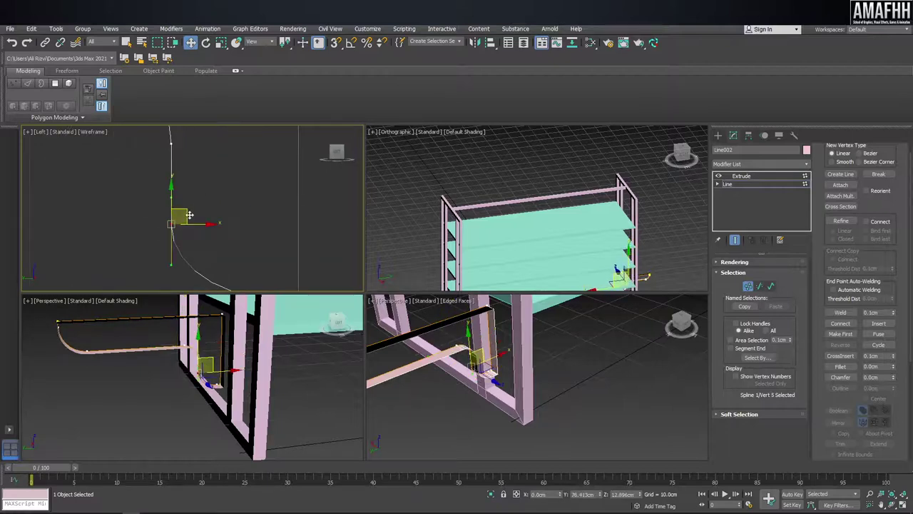
click(170, 143)
drag(172, 143, 212, 146)
right_click(212, 147)
Step: Pull the bottom vertex's Bezier handles to widen the curve, then undo the change
middle_drag(220, 252, 230, 191)
scroll(239, 222, up, 3)
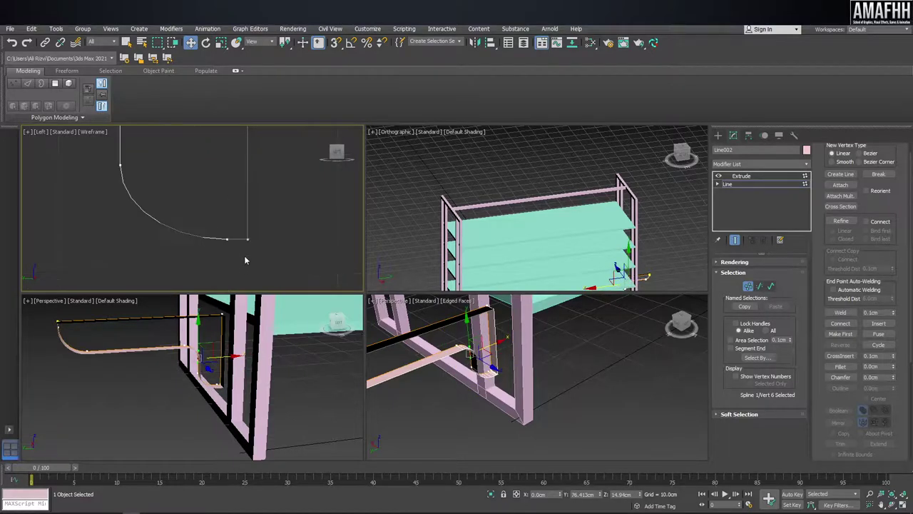
drag(227, 237, 190, 239)
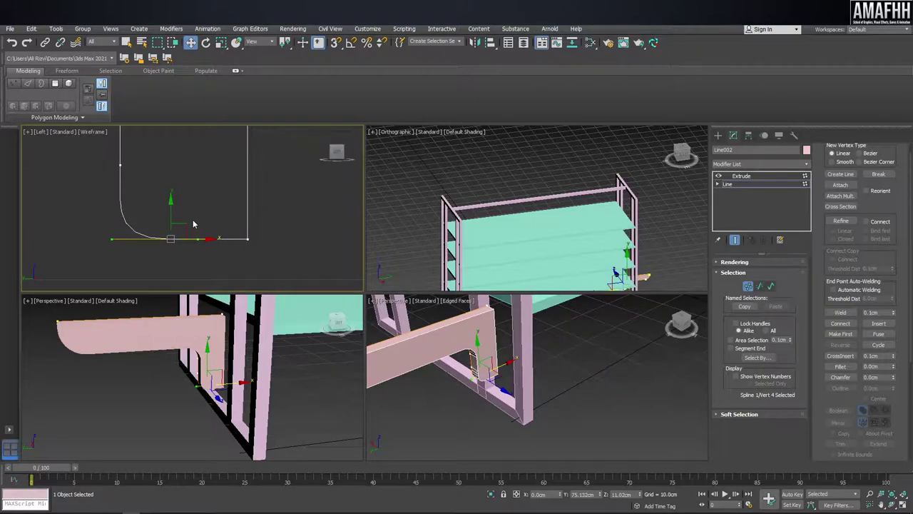
scroll(196, 214, down, 2)
scroll(214, 173, down, 2)
middle_drag(214, 166, 229, 255)
key(ctrl+z)
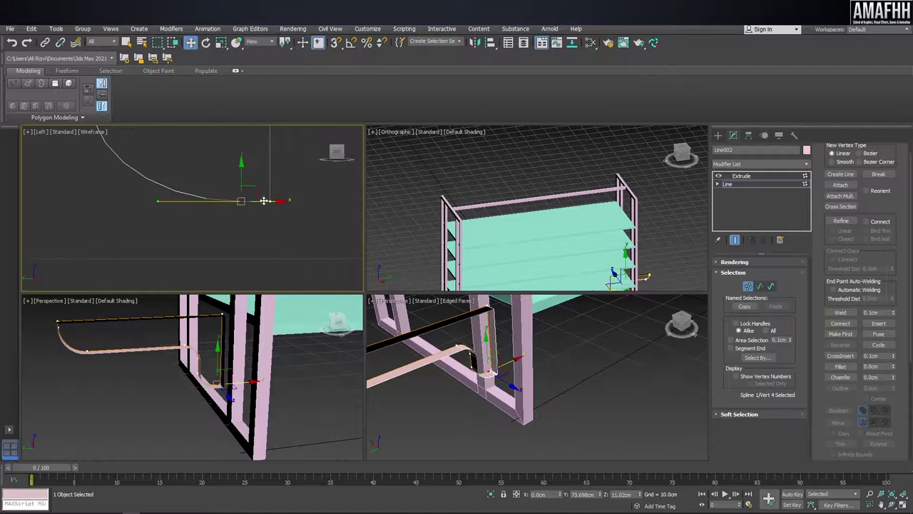
Step: Move the vertex left and down so the plate widens with a flat top
drag(282, 202, 270, 202)
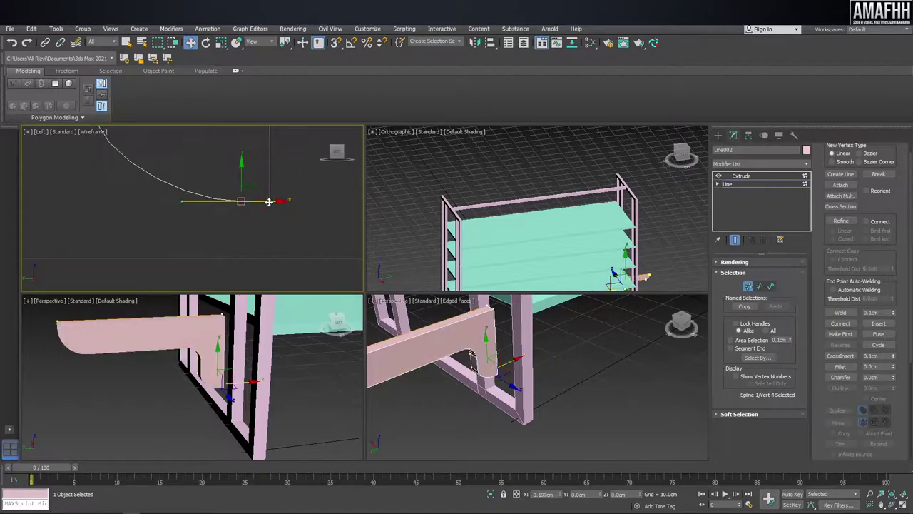
drag(268, 202, 258, 239)
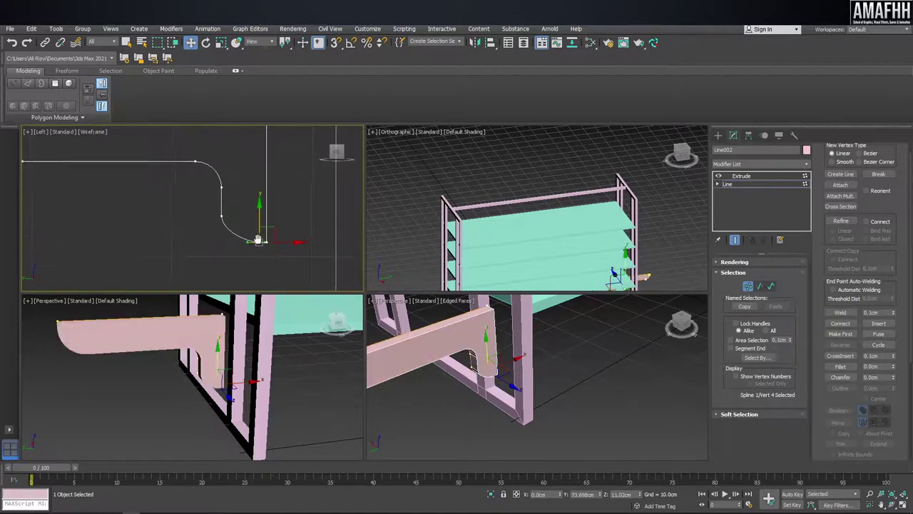
mouse_move(242, 204)
mouse_down()
mouse_move(208, 246)
mouse_move(233, 231)
mouse_up()
scroll(222, 200, up, 4)
Step: Inspect the reshaped bracket in a maximized Perspective view and exit vertex editing
middle_click(484, 341)
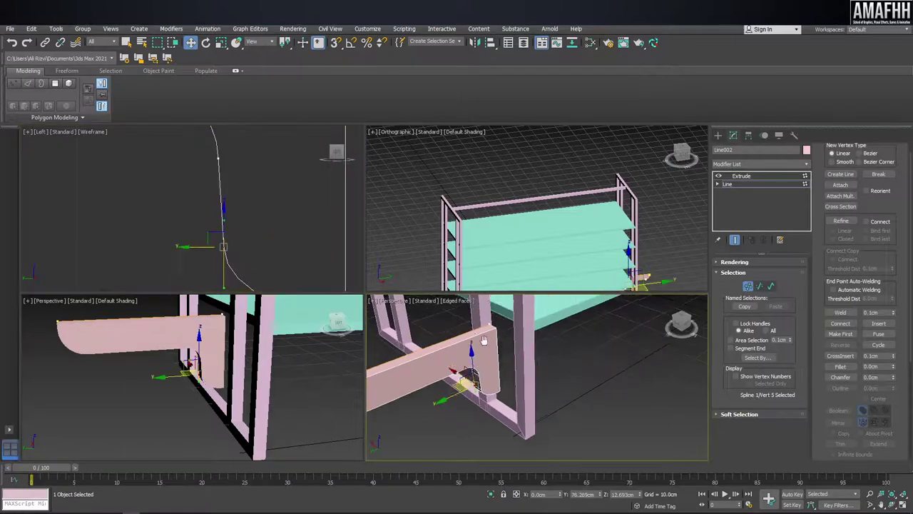
key(alt+w)
alt+middle_drag(451, 333, 407, 255)
scroll(411, 309, down, 3)
scroll(412, 309, up, 1)
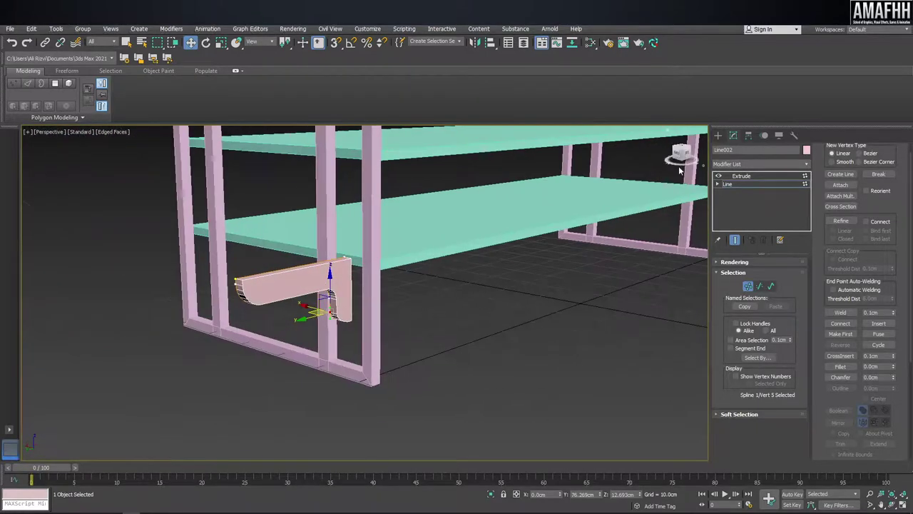
click(719, 136)
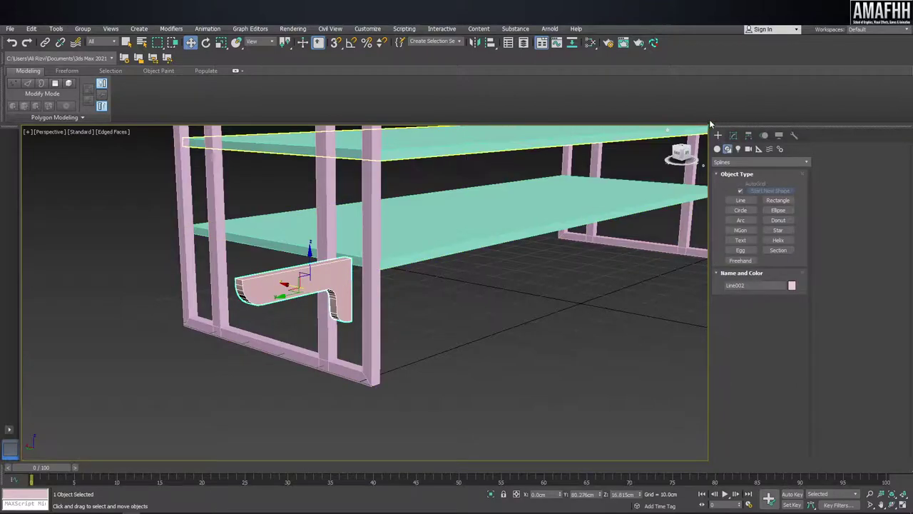
Step: Reduce the bracket's Extrude amount to 2.0cm
click(733, 136)
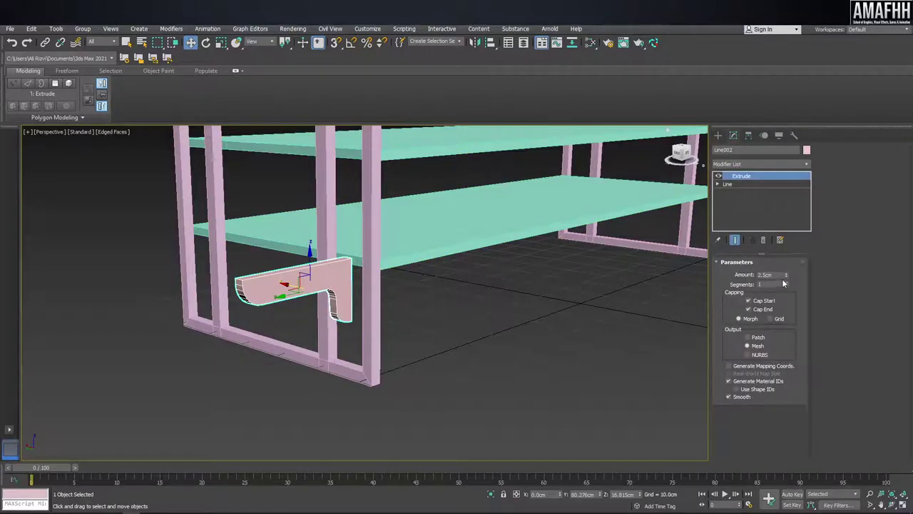
drag(788, 276, 789, 277)
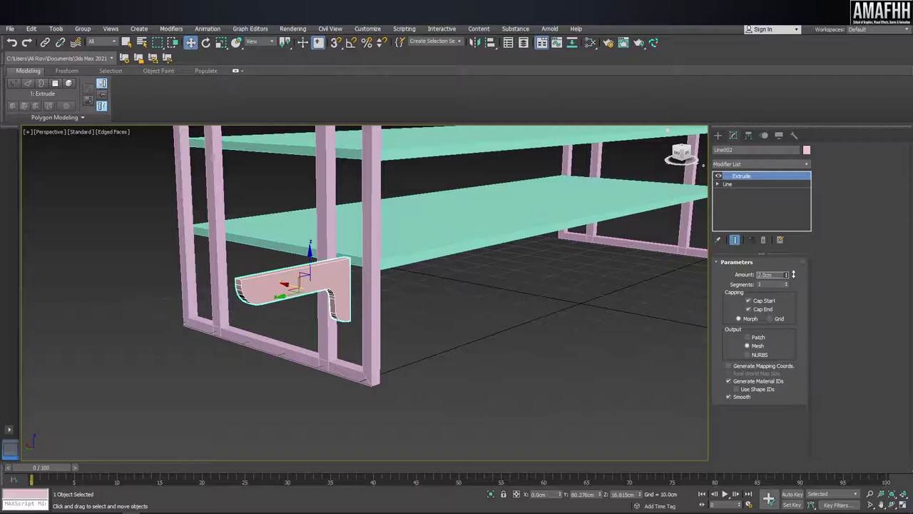
alt+middle_drag(457, 235, 393, 230)
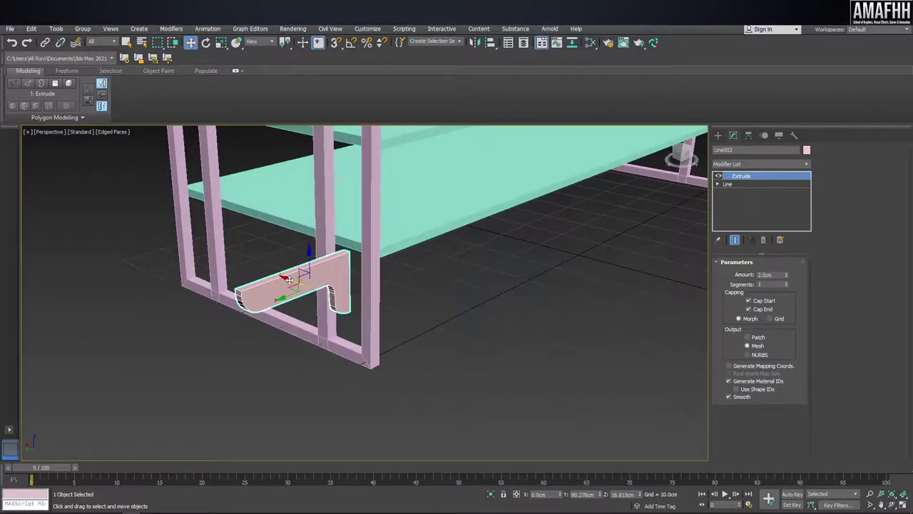
scroll(321, 285, up, 5)
Step: Move the bracket against the end upright in Top and Left views and down to its base
key(t)
scroll(373, 274, down, 3)
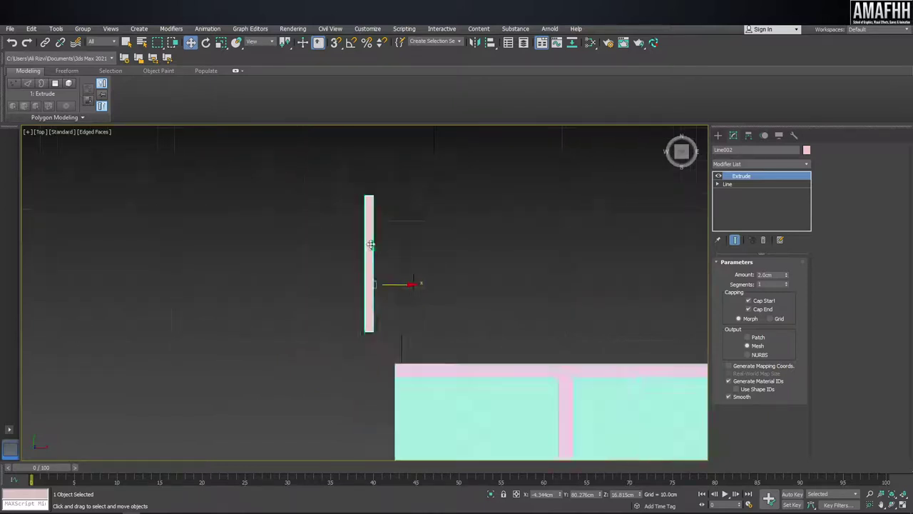
scroll(373, 273, up, 3)
drag(408, 189, 438, 199)
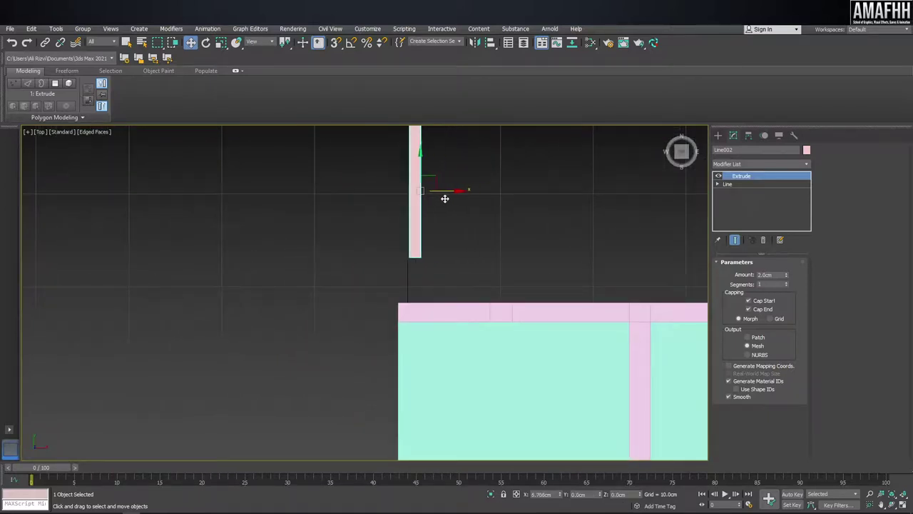
key(f)
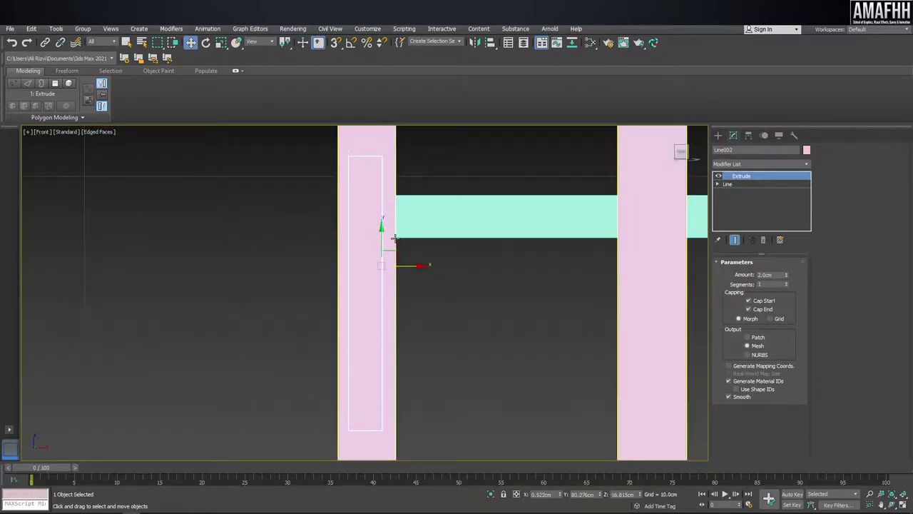
key(l)
scroll(388, 251, down, 5)
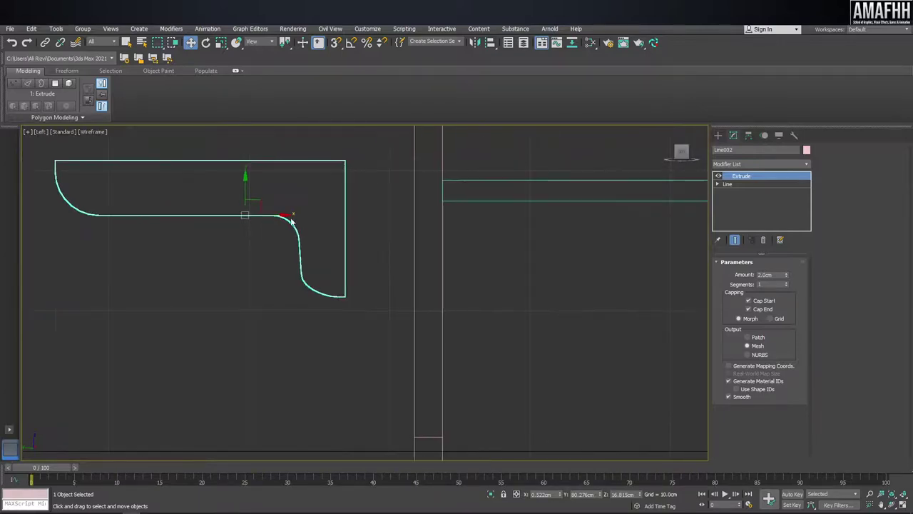
drag(330, 218, 353, 223)
scroll(351, 214, down, 4)
drag(340, 192, 360, 232)
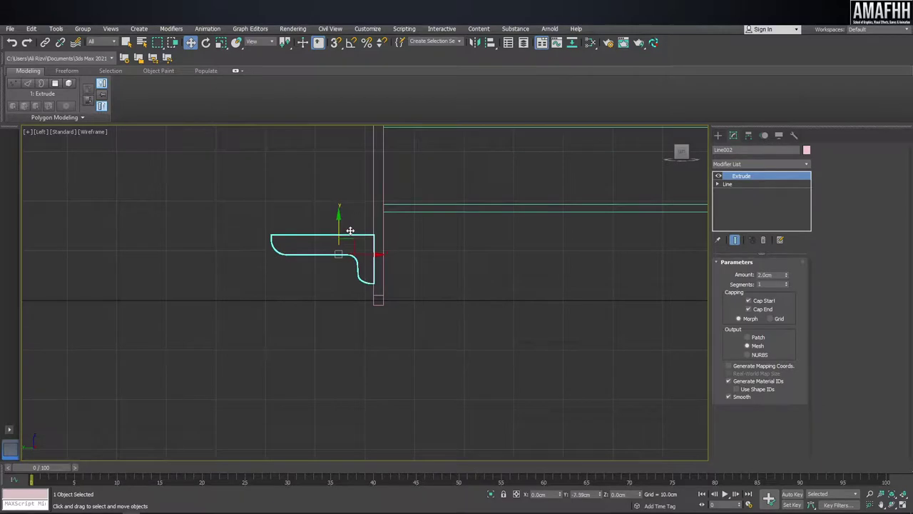
Step: Check the bracket in Perspective and thin its extrusion to 1.0cm
key(p)
alt+middle_drag(364, 249, 410, 268)
scroll(410, 268, down, 3)
scroll(443, 269, up, 4)
click(785, 277)
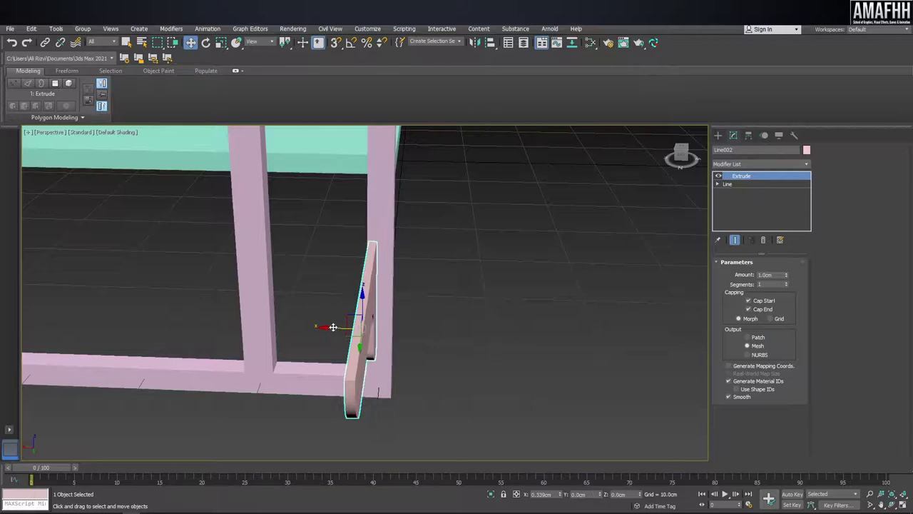
Step: Shift-drag an independent copy of the bracket onto the opposite upright
alt+middle_drag(336, 327, 389, 327)
shift+drag(414, 326, 131, 321)
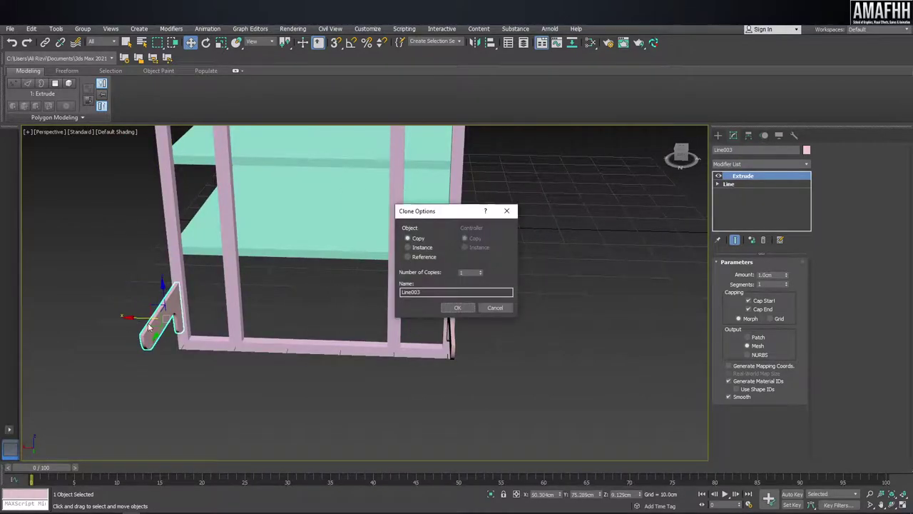
click(459, 309)
mouse_move(504, 312)
alt+middle_down()
mouse_move(401, 317)
mouse_move(316, 261)
mouse_move(306, 313)
alt+middle_up()
Step: With vertex snap on, draw a Box spanning both brackets and set its height to 0
click(718, 135)
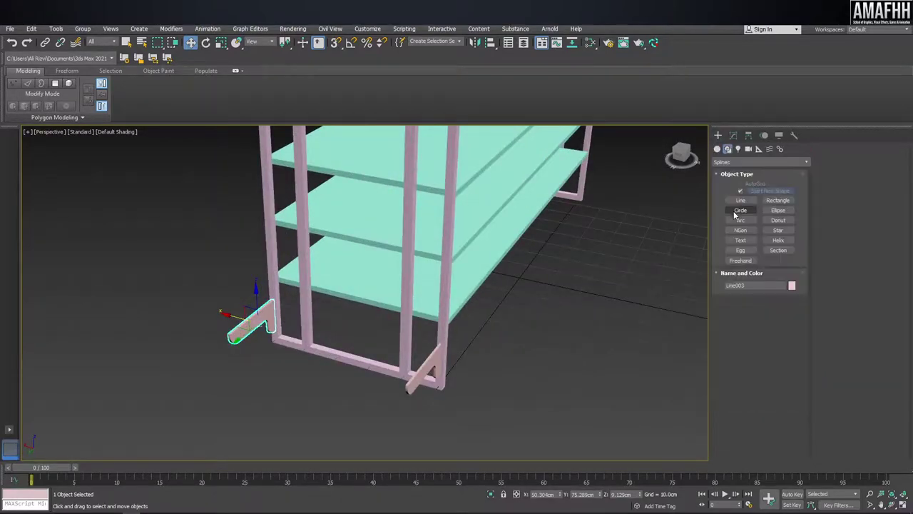
click(718, 148)
click(760, 162)
click(756, 171)
click(740, 193)
alt+middle_drag(517, 247, 251, 304)
key(s)
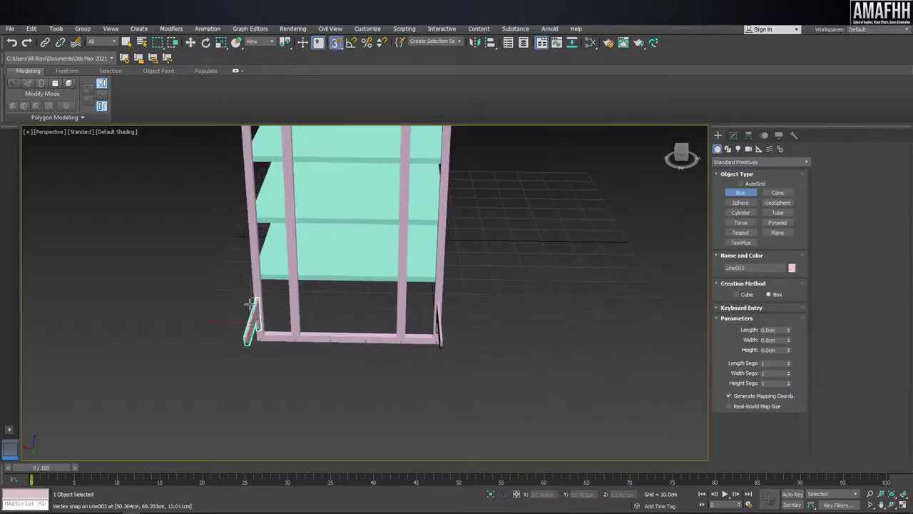
drag(254, 300, 445, 343)
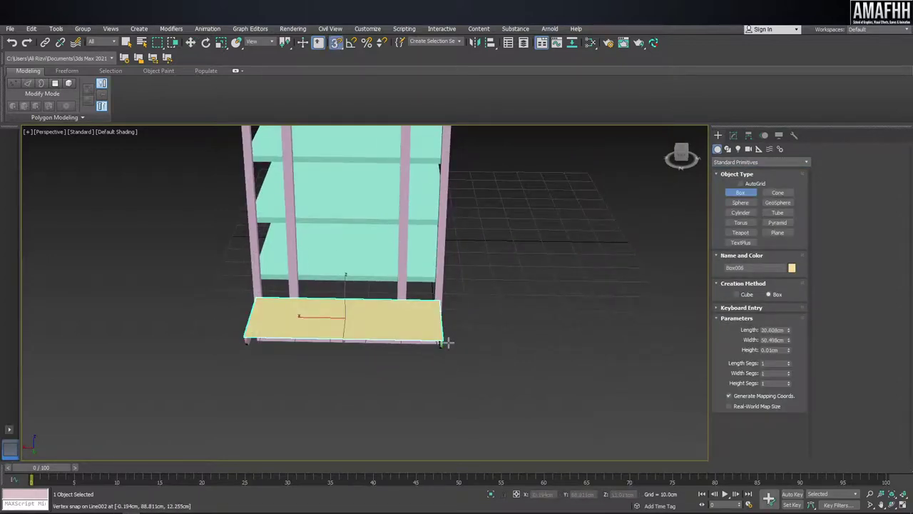
double_click(781, 350)
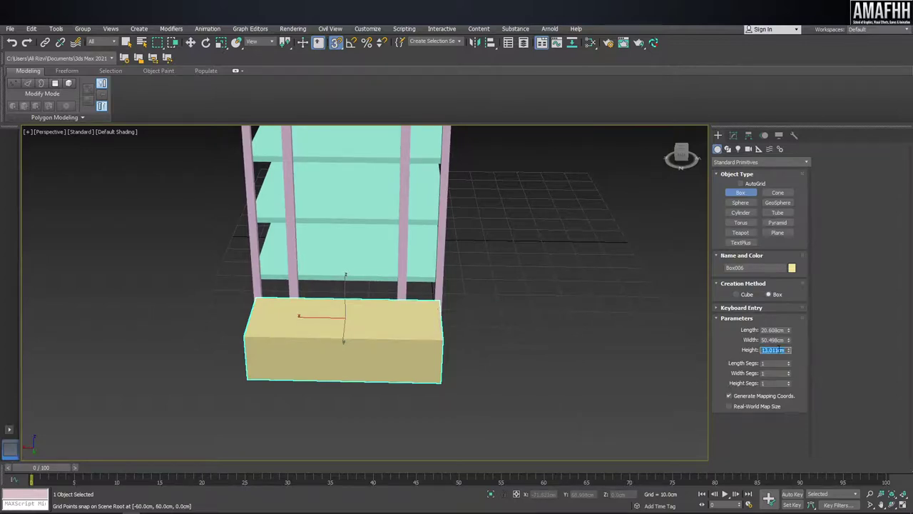
text(0)
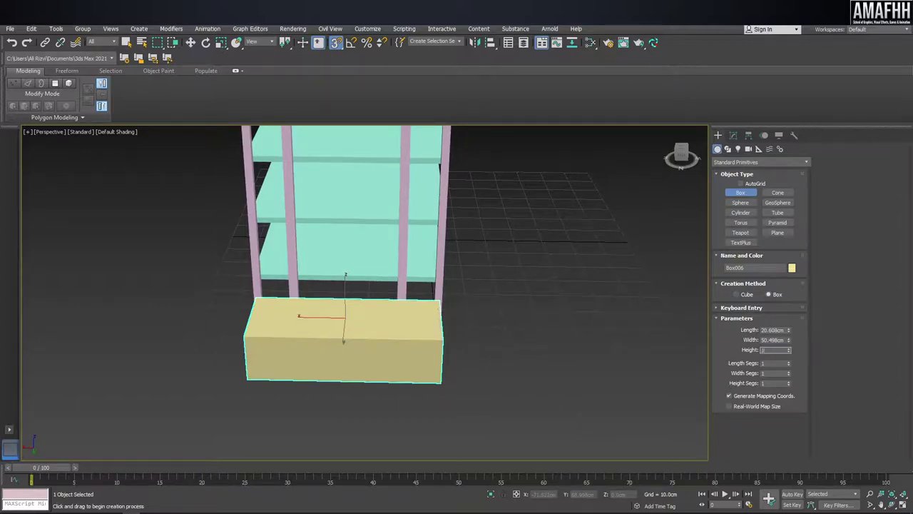
key(Return)
Step: Inspect the flat slab from several angles and add a bracket to the selection
mouse_move(580, 404)
alt+middle_down()
mouse_move(414, 340)
mouse_move(395, 323)
alt+middle_up()
key(w)
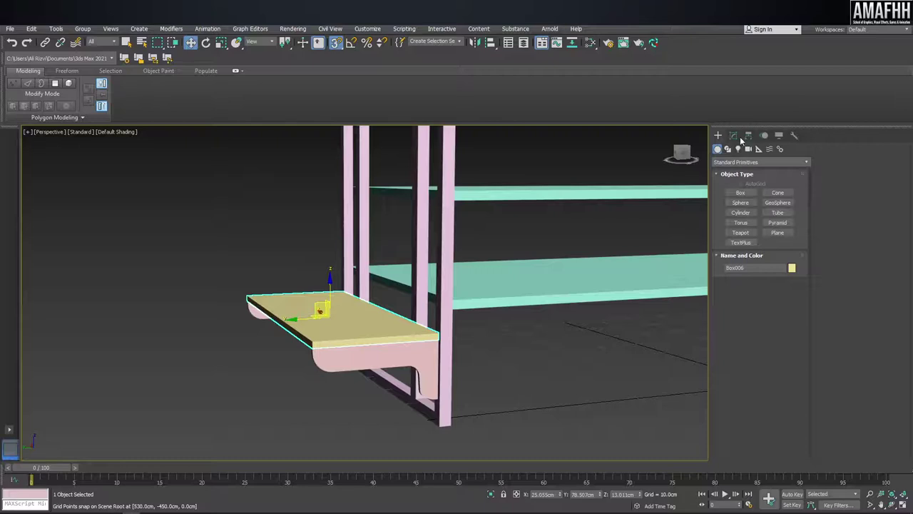
click(733, 136)
mouse_move(400, 335)
alt+middle_down()
mouse_move(359, 363)
mouse_move(412, 341)
mouse_move(508, 368)
alt+middle_up()
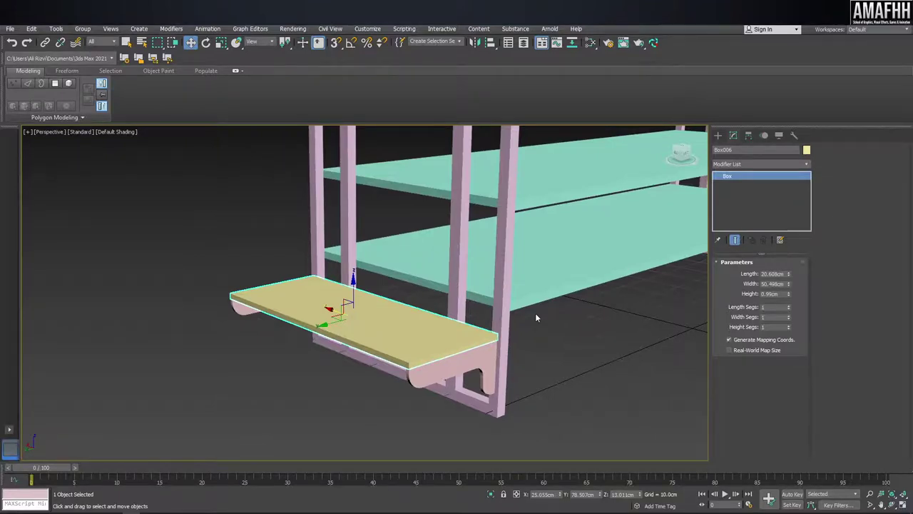
mouse_move(536, 317)
alt+middle_down()
mouse_move(294, 333)
mouse_move(236, 392)
mouse_move(123, 46)
alt+middle_up()
ctrl+click(293, 333)
Step: Array the slab and both brackets into five copies spaced 21cm apart along Z
ctrl+click(214, 398)
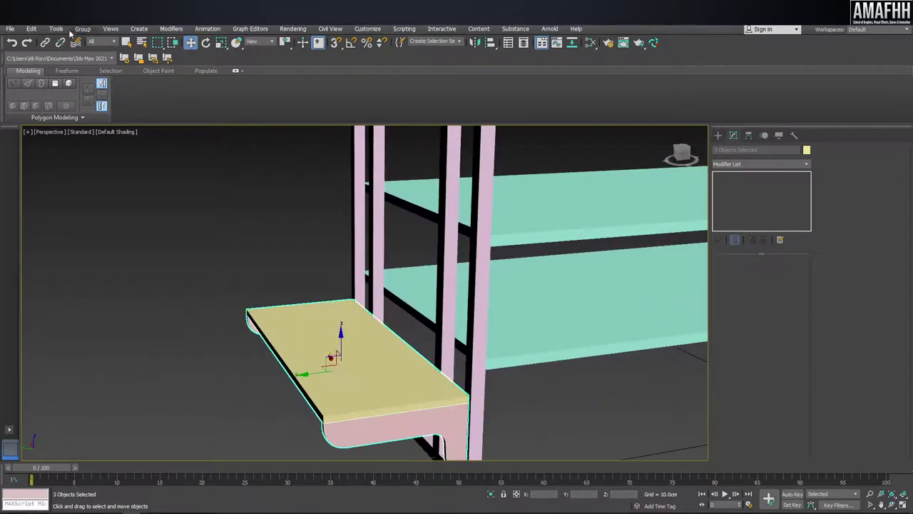
click(56, 28)
click(80, 207)
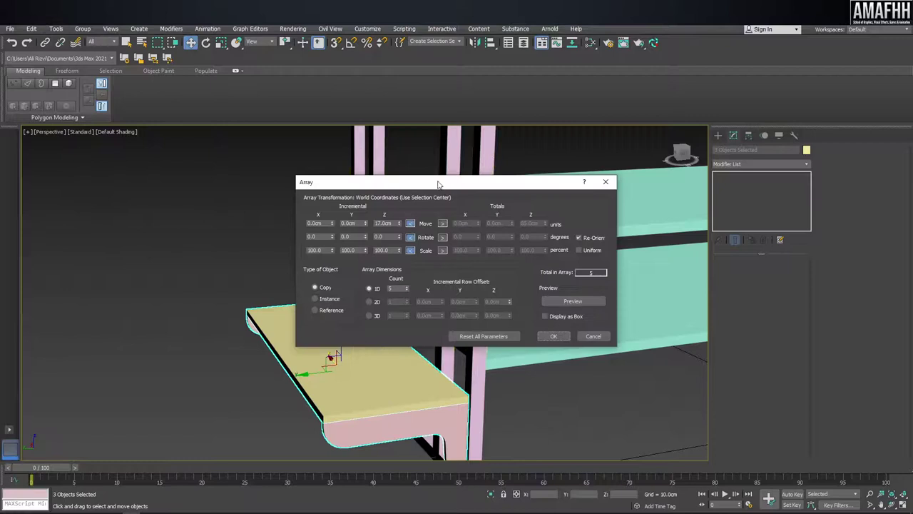
click(578, 301)
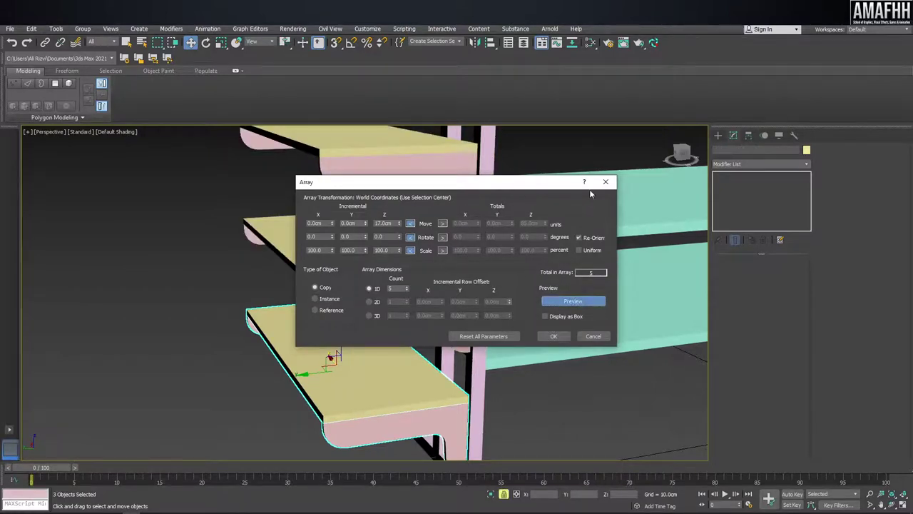
drag(503, 183, 695, 183)
scroll(321, 285, down, 3)
scroll(321, 286, down, 3)
alt+middle_drag(321, 236, 267, 197)
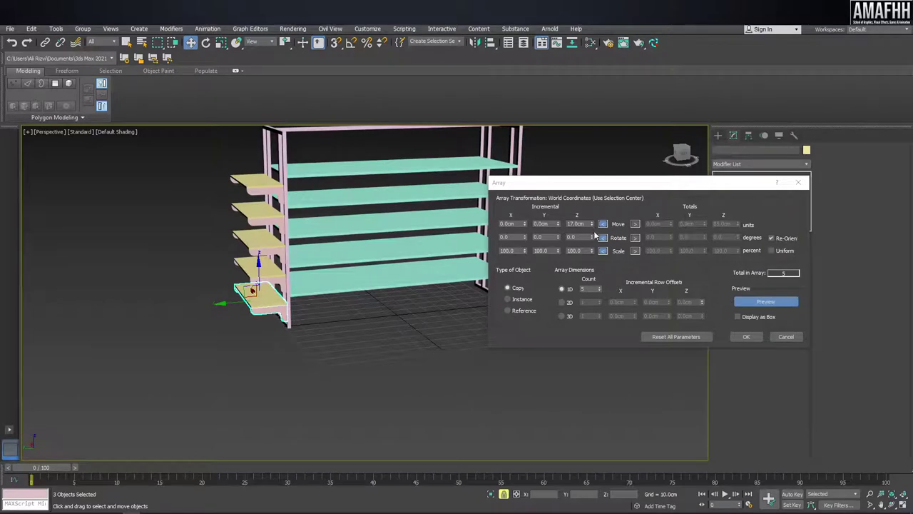
drag(592, 226, 594, 225)
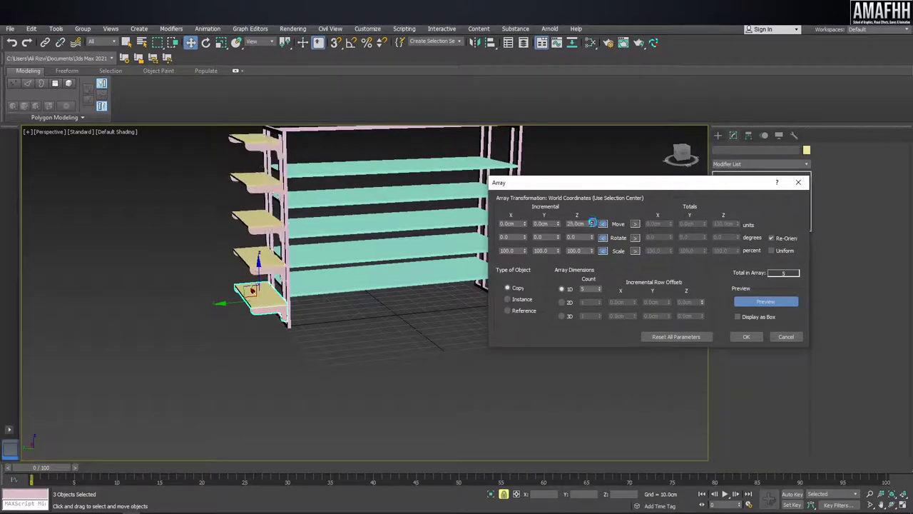
click(593, 224)
click(592, 224)
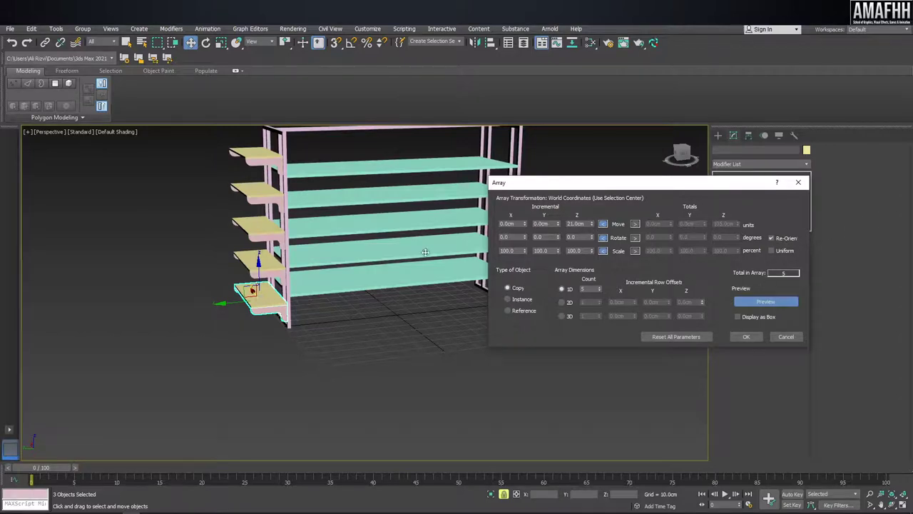
click(747, 336)
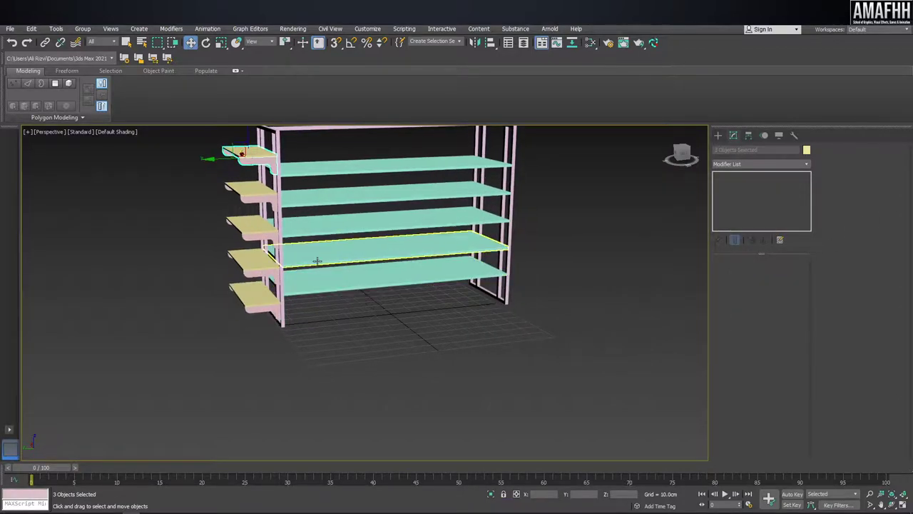
Step: In the Left wireframe view, select the side shelves' brackets and raise them slightly
key(f)
scroll(278, 275, down, 2)
key(l)
key(F3)
scroll(277, 269, down, 5)
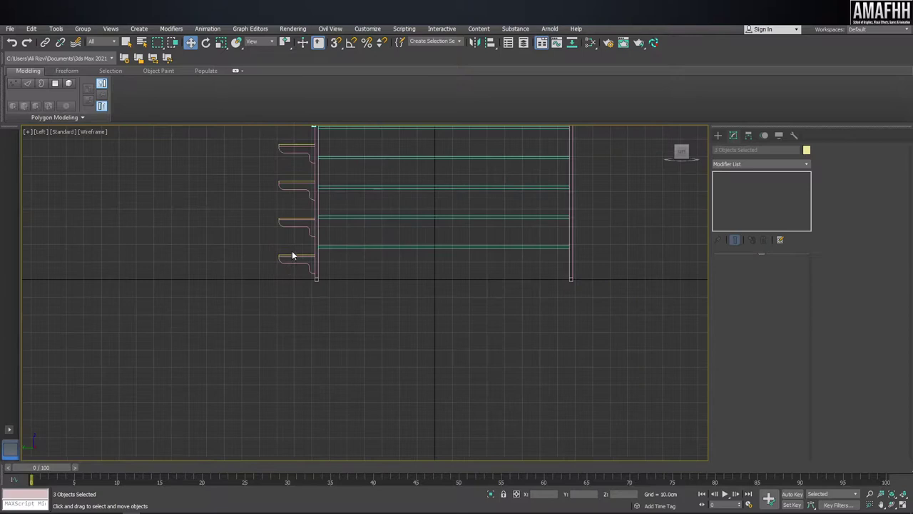
click(295, 318)
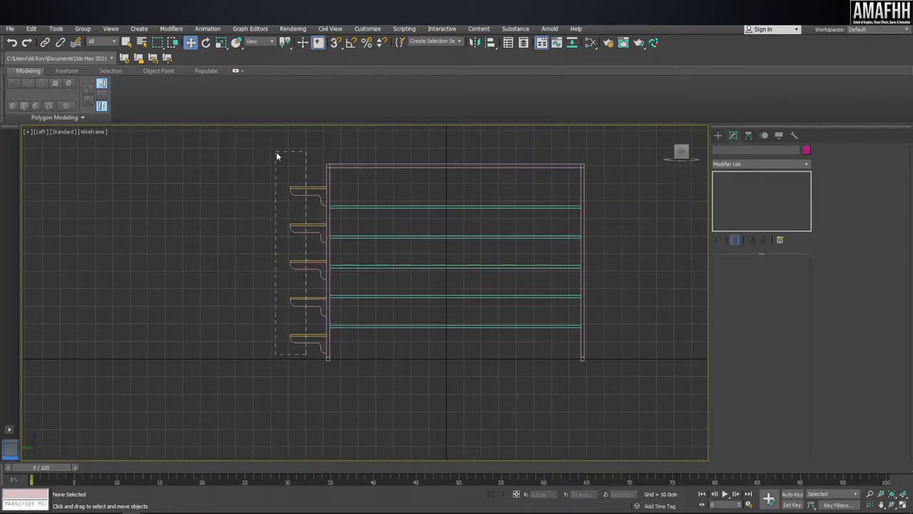
drag(277, 156, 277, 154)
scroll(239, 253, up, 2)
drag(312, 249, 313, 252)
Step: Delete the extra side shelves and raise the remaining shelf and brackets up the upright
drag(315, 350, 244, 128)
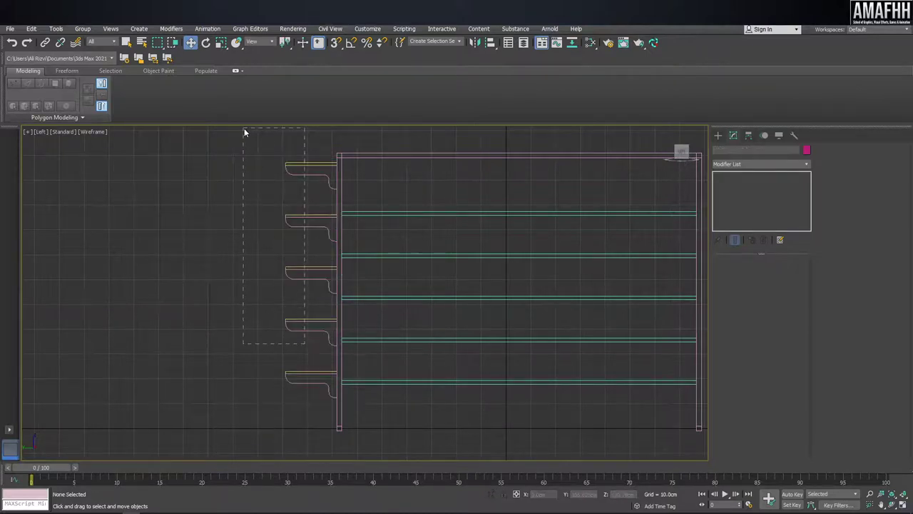
scroll(304, 201, up, 2)
key(Delete)
middle_drag(331, 363, 299, 205)
drag(258, 416, 258, 417)
drag(300, 314, 300, 286)
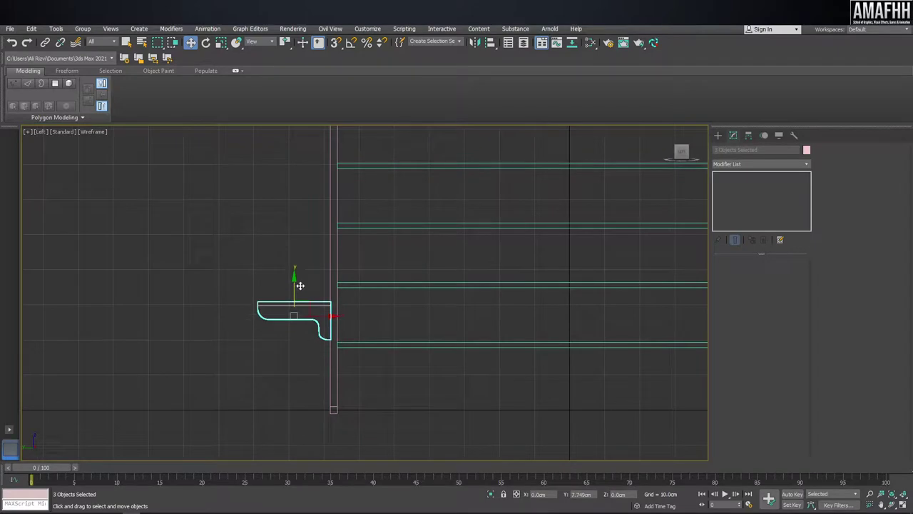
scroll(285, 264, down, 1)
scroll(257, 232, down, 2)
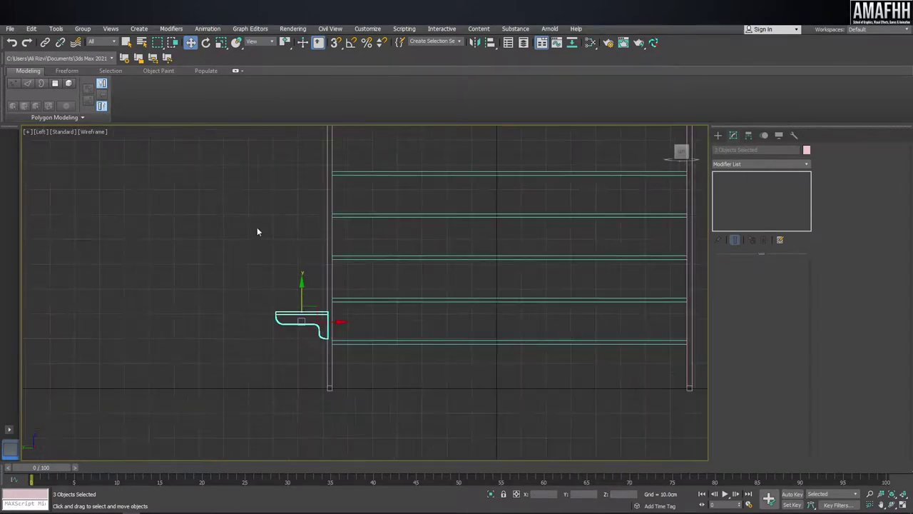
Step: Reopen the Array dialog from the Tools menu
click(57, 28)
click(74, 209)
middle_drag(314, 217, 118, 259)
Step: Preview the array, trying Z, Y and X offsets before stacking copies 22cm apart
click(573, 300)
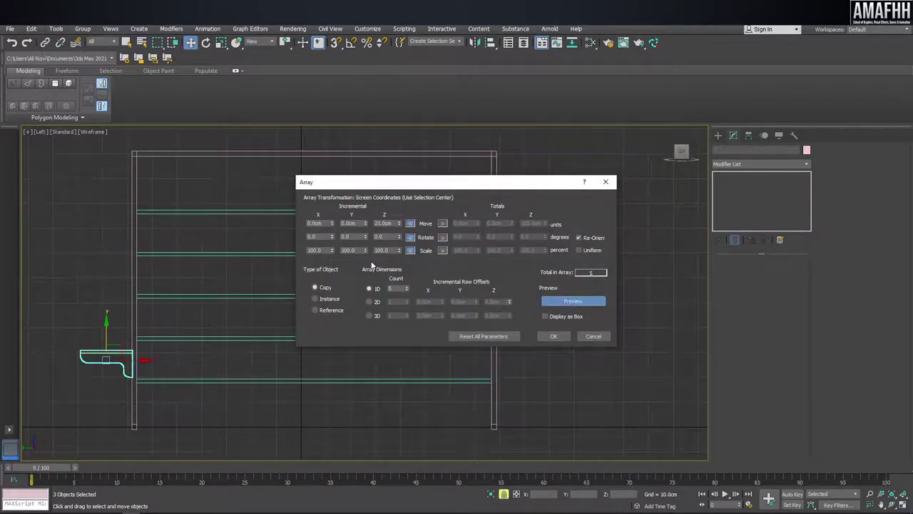
drag(400, 221, 400, 213)
middle_drag(117, 305, 234, 303)
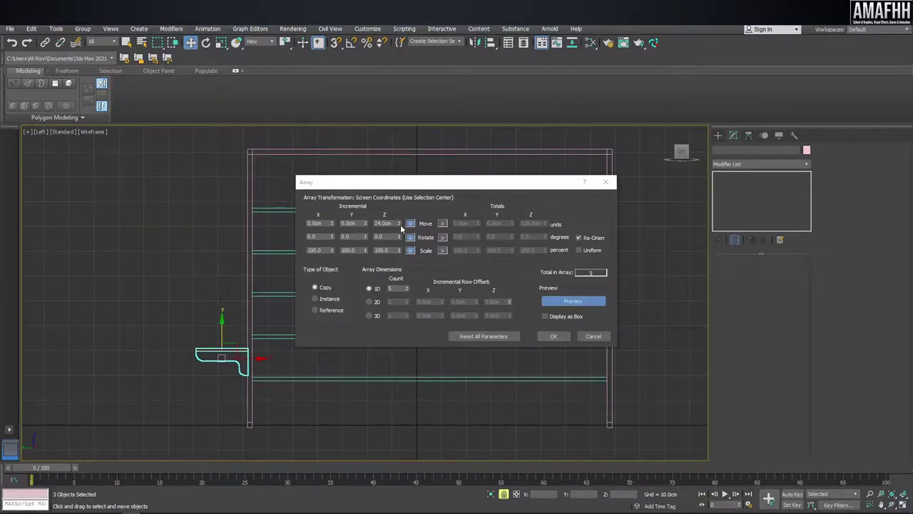
alt+middle_drag(208, 261, 319, 276)
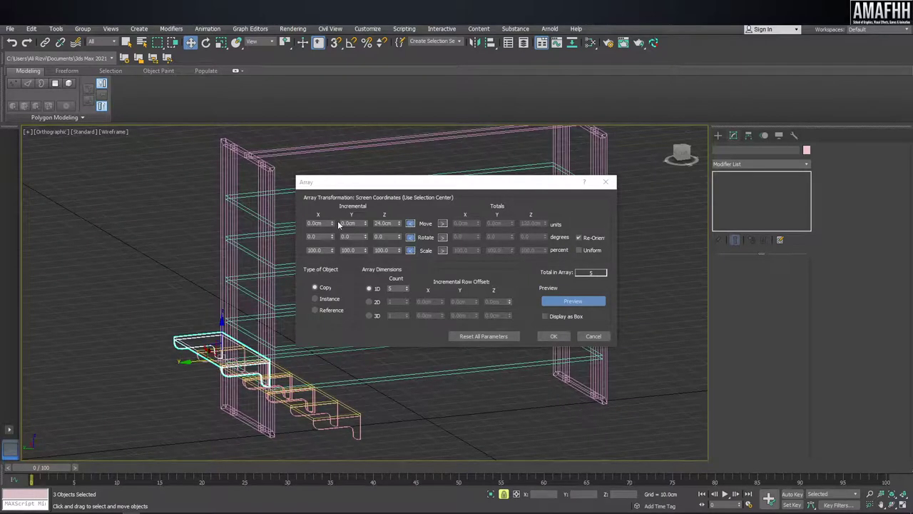
right_click(400, 223)
drag(366, 223, 366, 215)
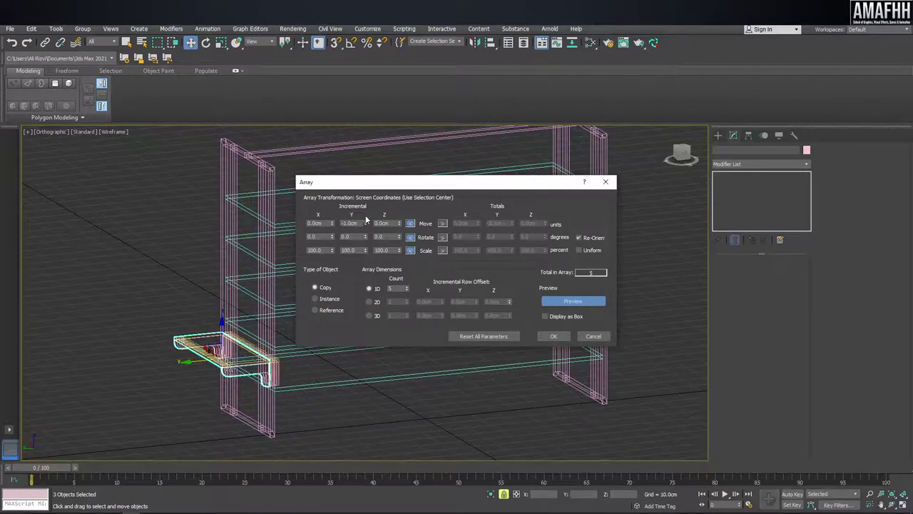
right_click(367, 223)
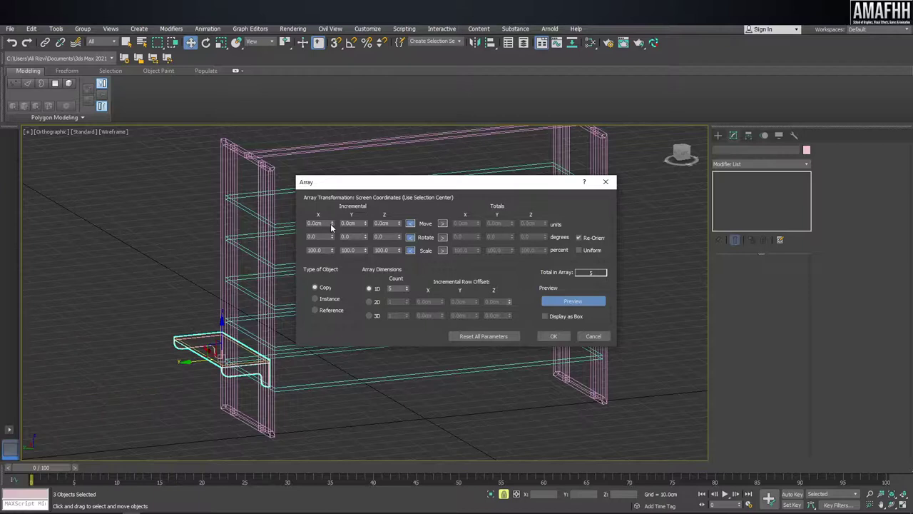
drag(331, 227, 332, 224)
right_click(332, 224)
drag(401, 225, 401, 215)
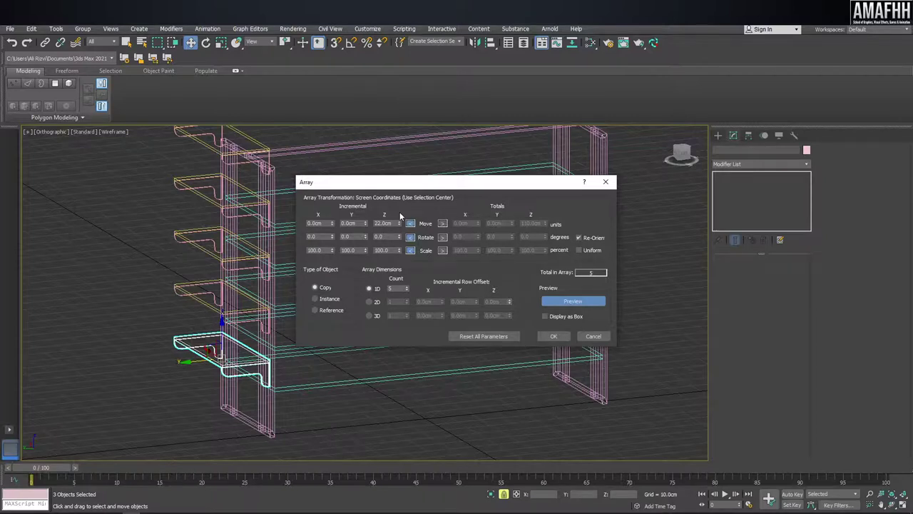
Step: Compare vertical spacings of 20cm and 17cm in the side and 3D views
key(f)
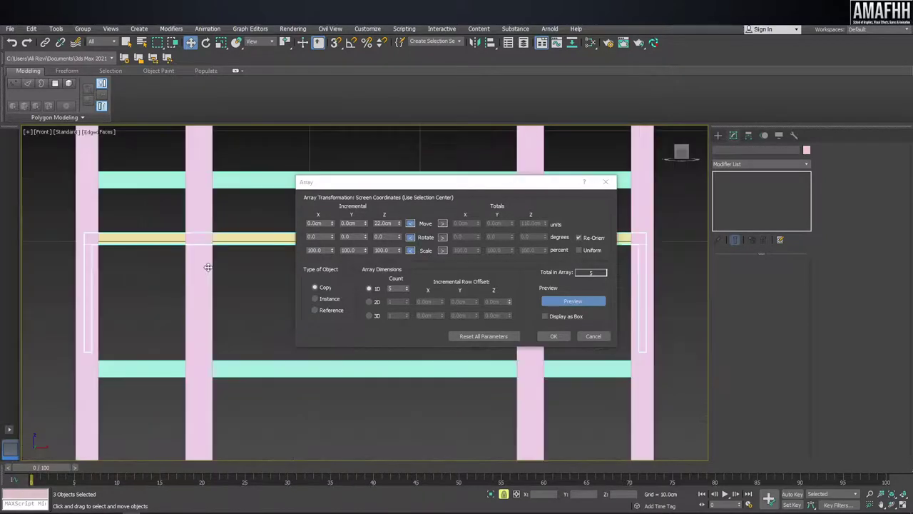
key(l)
scroll(139, 302, down, 5)
scroll(192, 265, up, 2)
drag(401, 228, 401, 225)
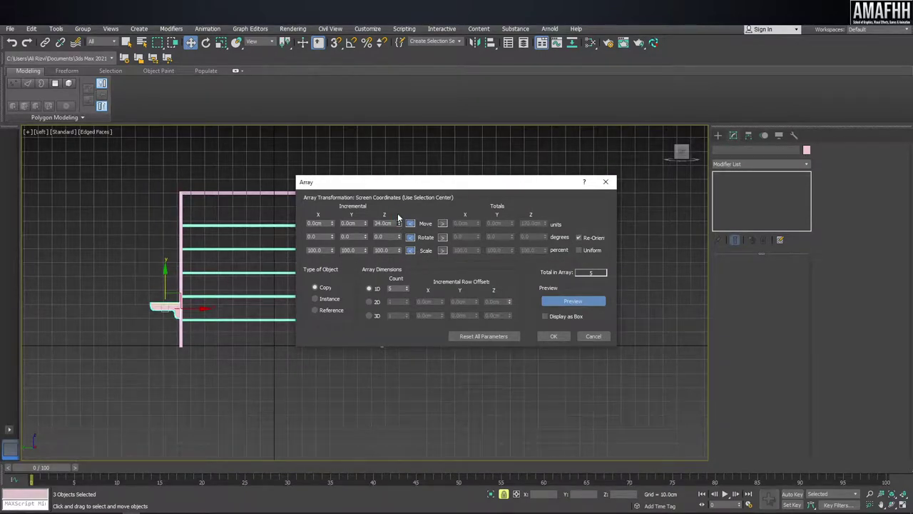
alt+middle_drag(229, 235, 267, 240)
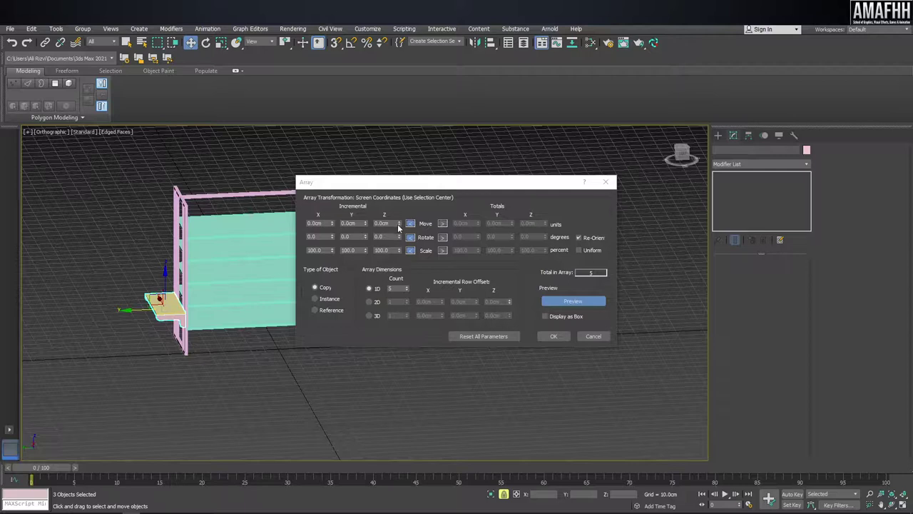
drag(399, 227, 400, 219)
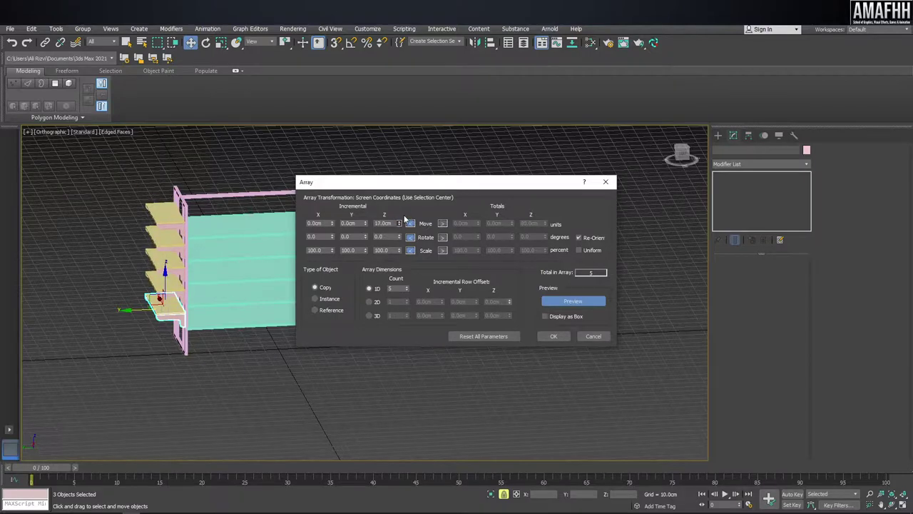
alt+middle_drag(240, 233, 214, 222)
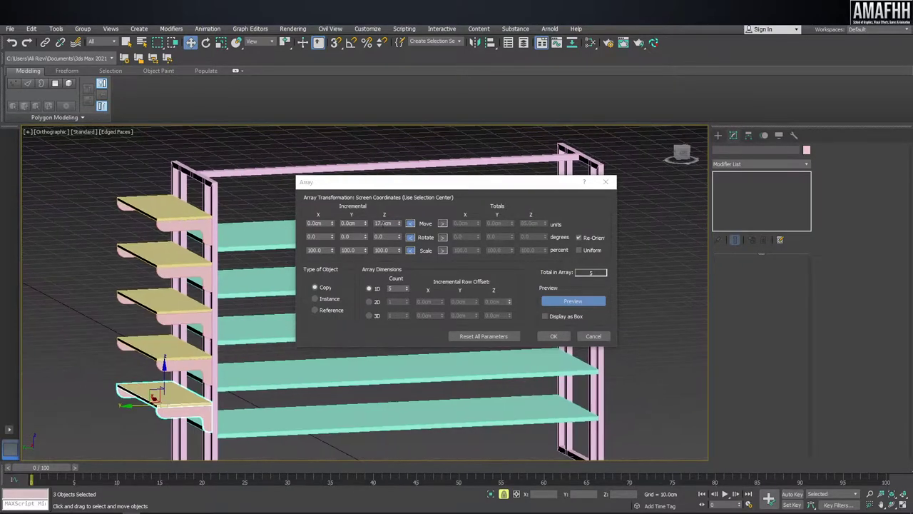
Step: Enter an 18cm vertical spacing and create the five stacked side shelves
double_click(384, 223)
text(20)
key(Return)
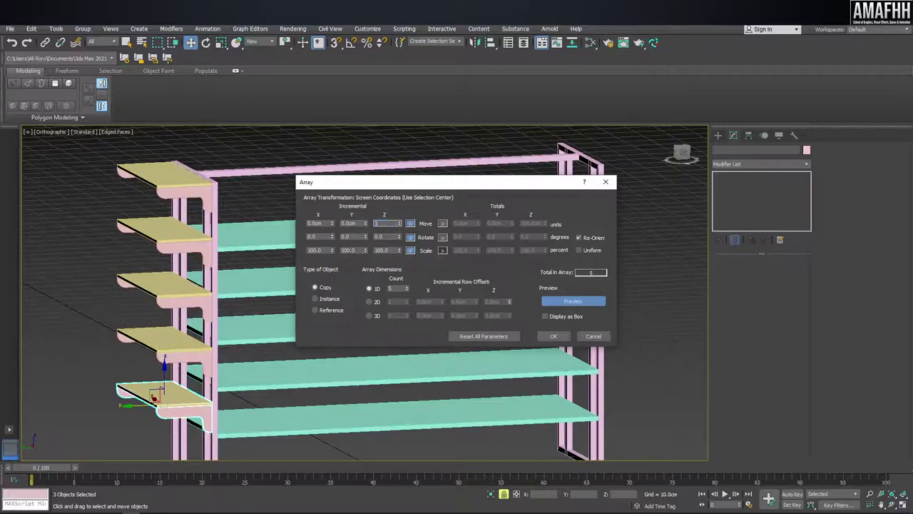
text(18)
key(Return)
click(554, 336)
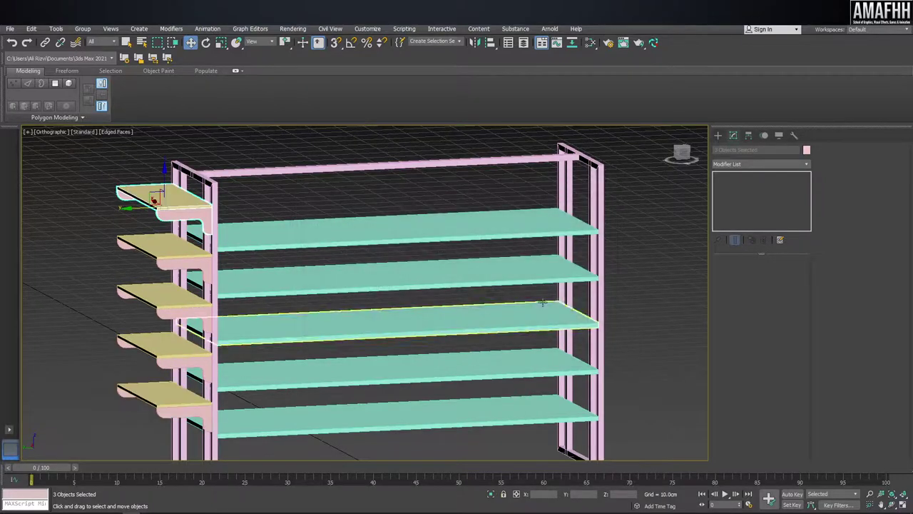
Step: In the Left view, box-select the five stacked side shelves and their brackets
alt+middle_drag(428, 286, 373, 291)
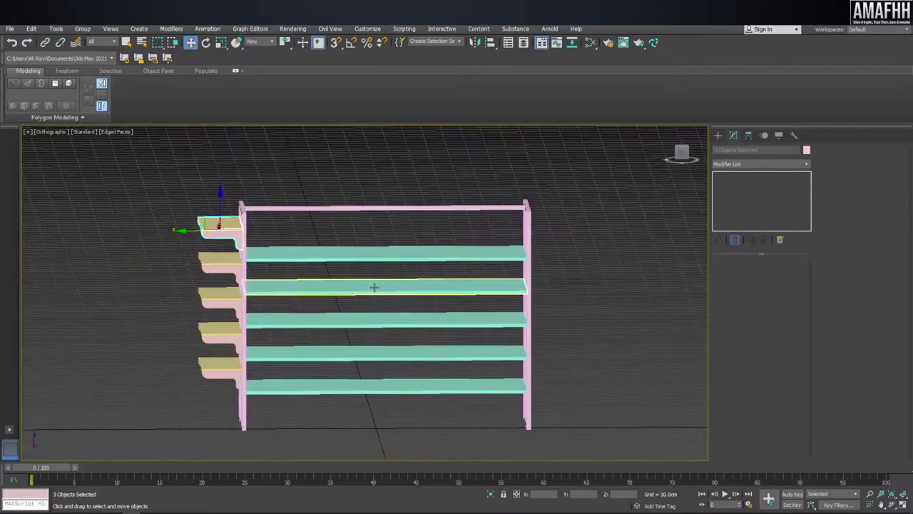
key(f)
scroll(383, 279, down, 5)
key(l)
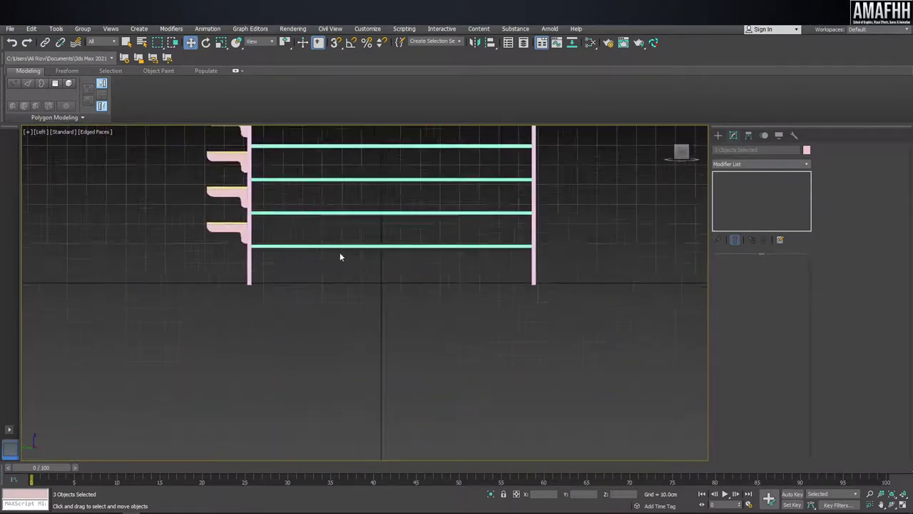
scroll(355, 292, down, 3)
drag(219, 175, 269, 357)
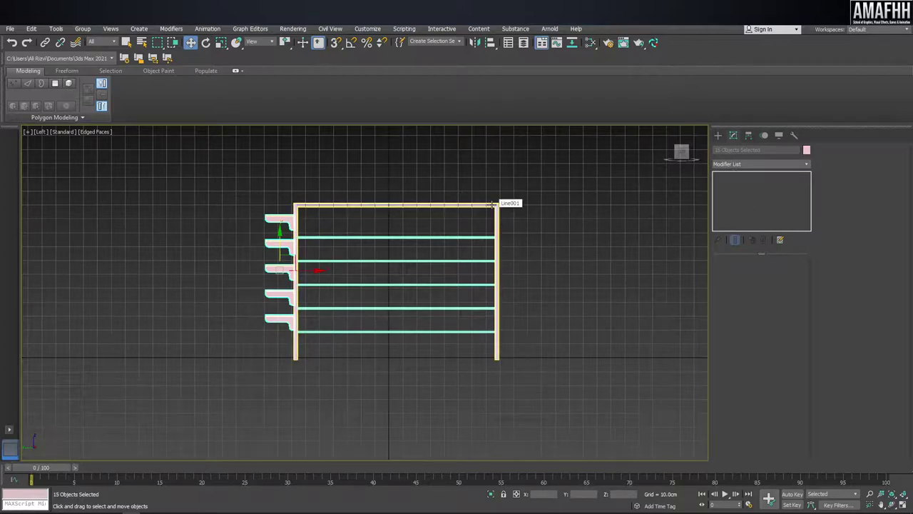
Step: Add a Symmetry modifier to the selected shelves and brackets, mirroring across the Y axis
click(737, 164)
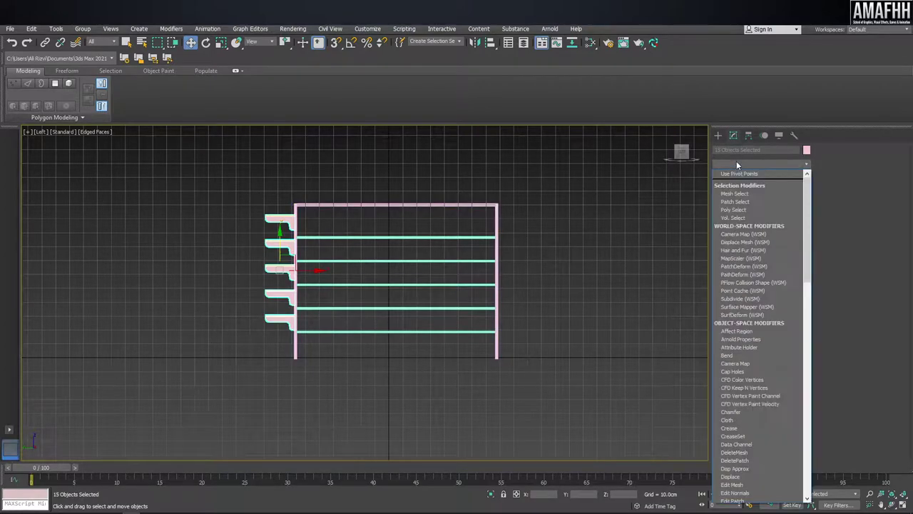
text(sym)
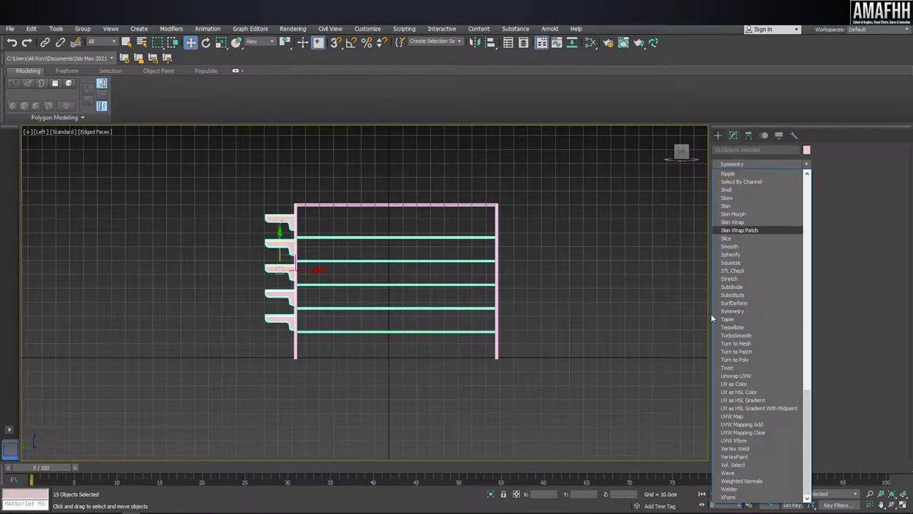
click(733, 311)
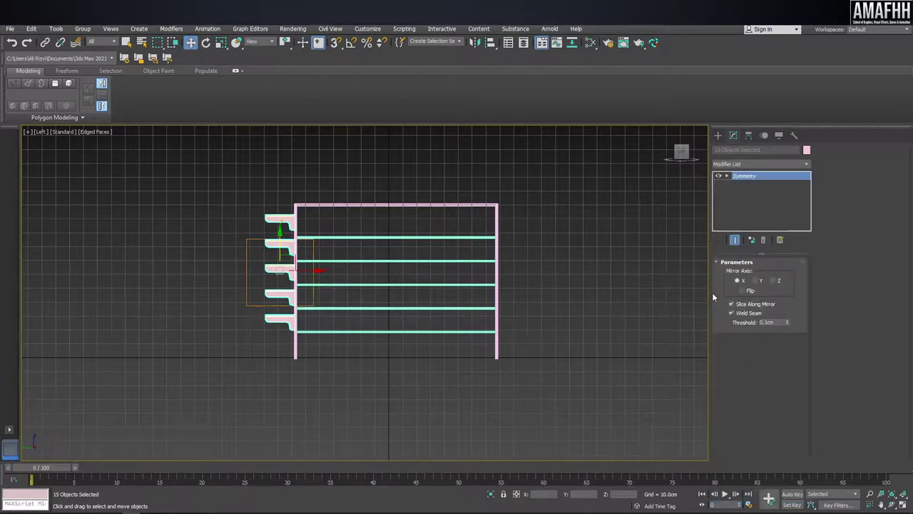
click(756, 280)
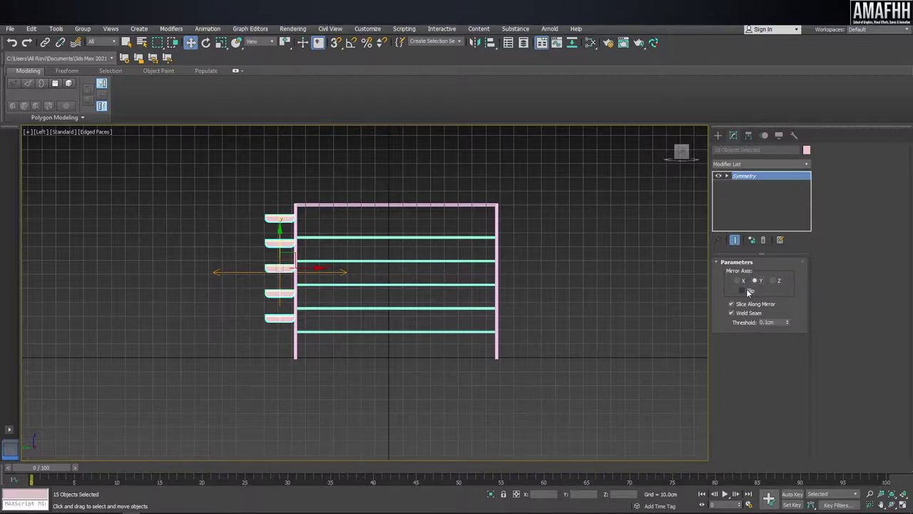
Step: Select the Symmetry Mirror sub-object and slide the mirror plane along the rack
alt+middle_drag(328, 274, 324, 251)
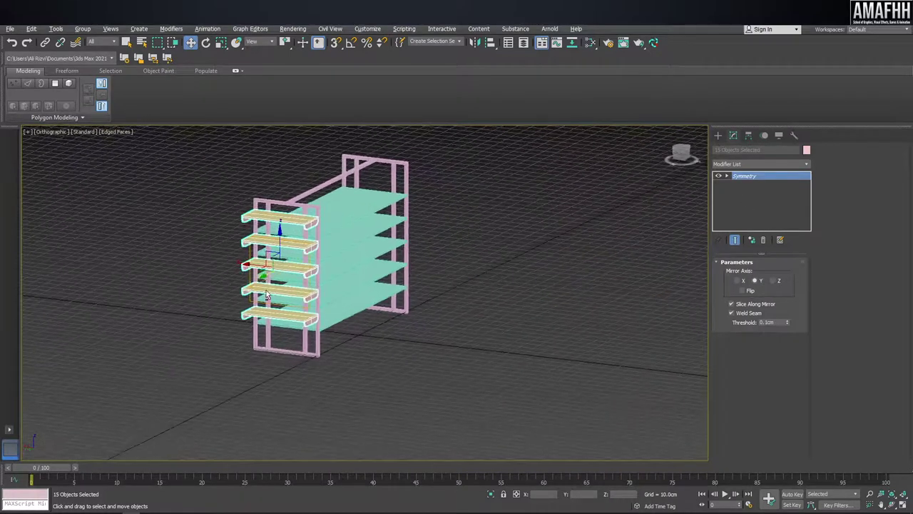
scroll(325, 251, up, 3)
scroll(325, 251, up, 2)
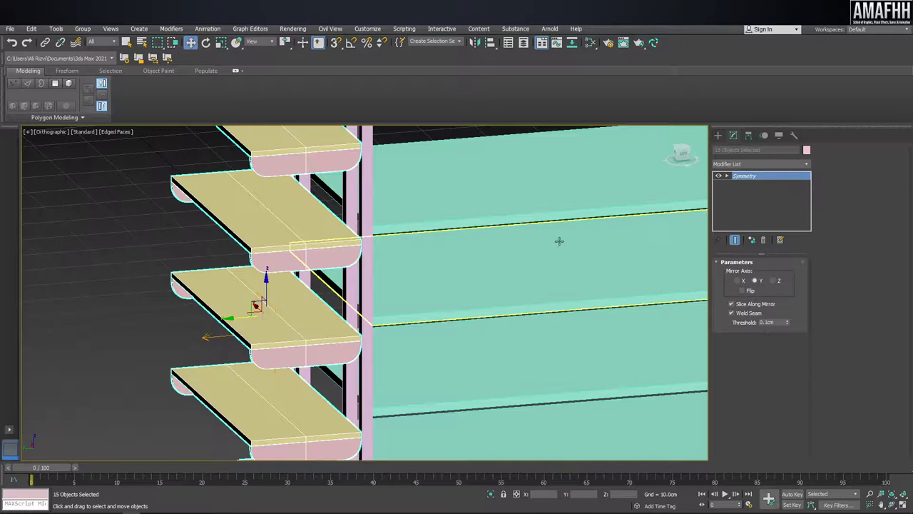
click(726, 177)
click(744, 184)
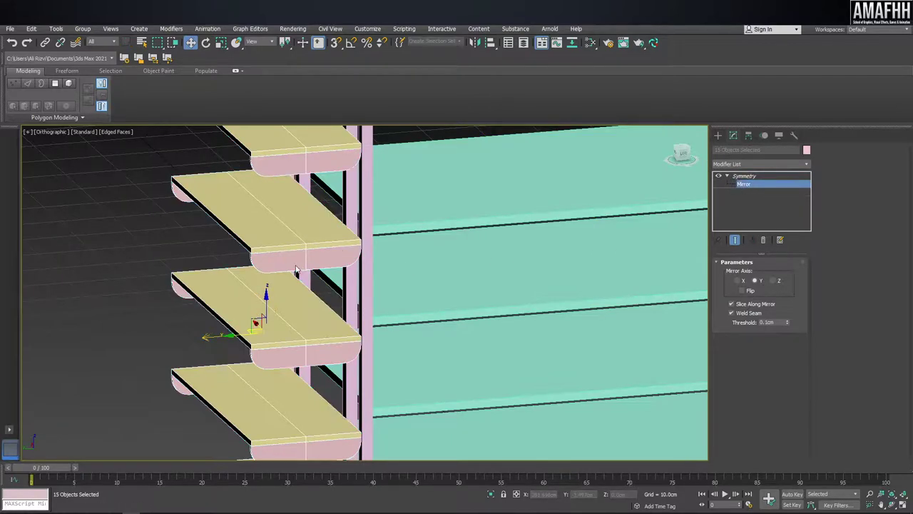
drag(240, 338, 326, 326)
mouse_move(406, 304)
middle_down()
mouse_move(378, 294)
mouse_move(328, 325)
mouse_move(331, 386)
middle_up()
Step: In the Left view, move the mirror plane until the mirrored shelves meet the right-end upright
key(l)
scroll(377, 293, down, 2)
scroll(365, 285, up, 5)
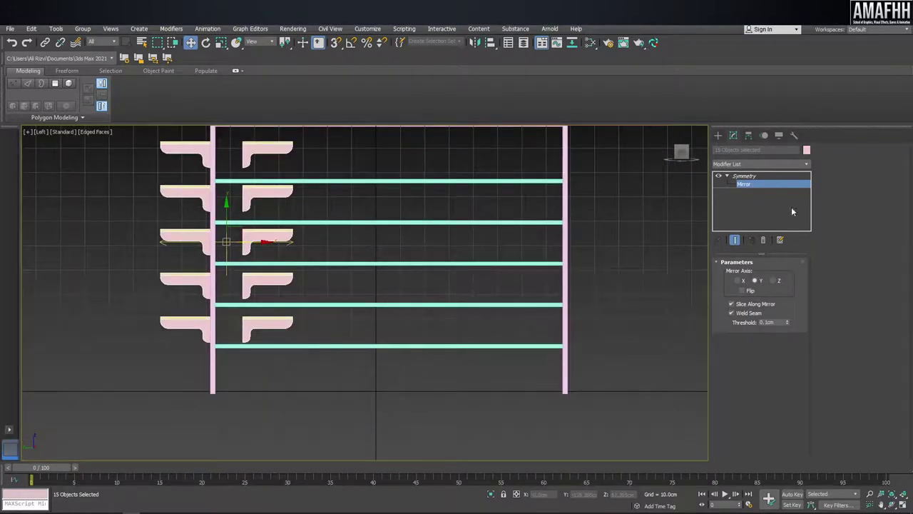
drag(264, 252, 417, 240)
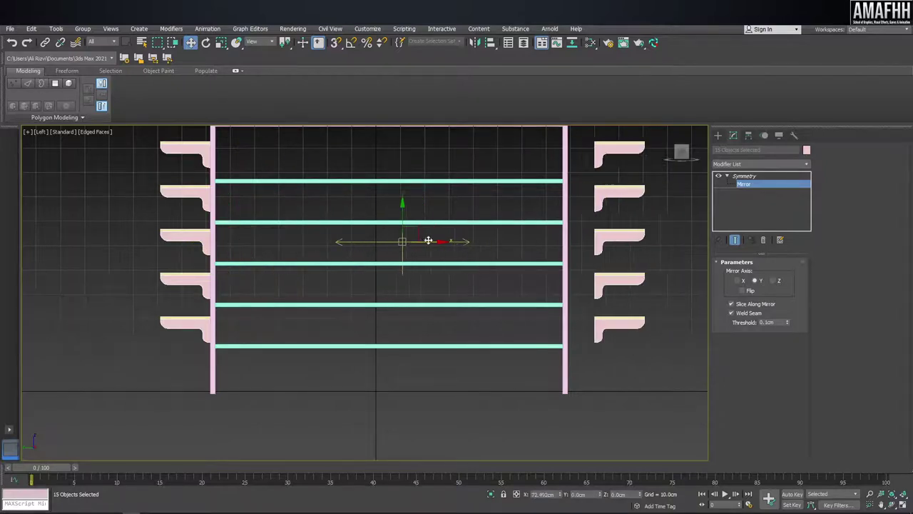
middle_drag(530, 164, 455, 229)
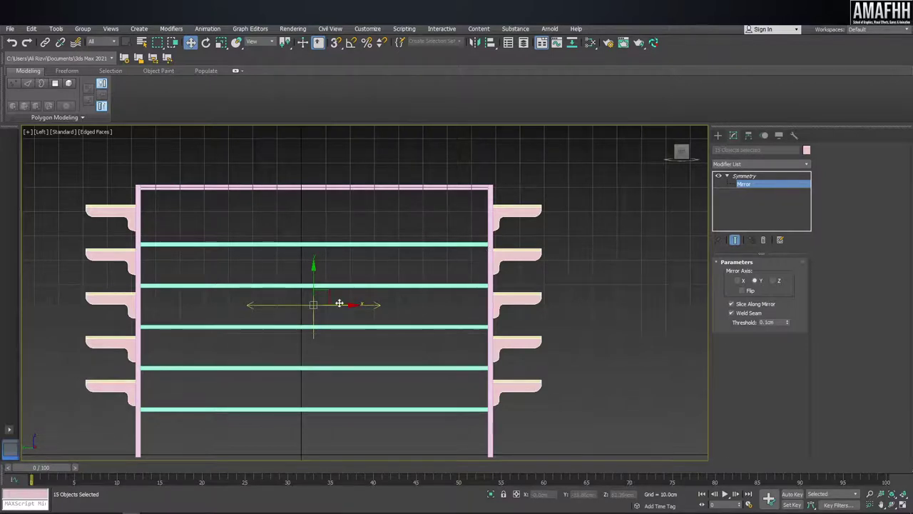
drag(341, 304, 341, 304)
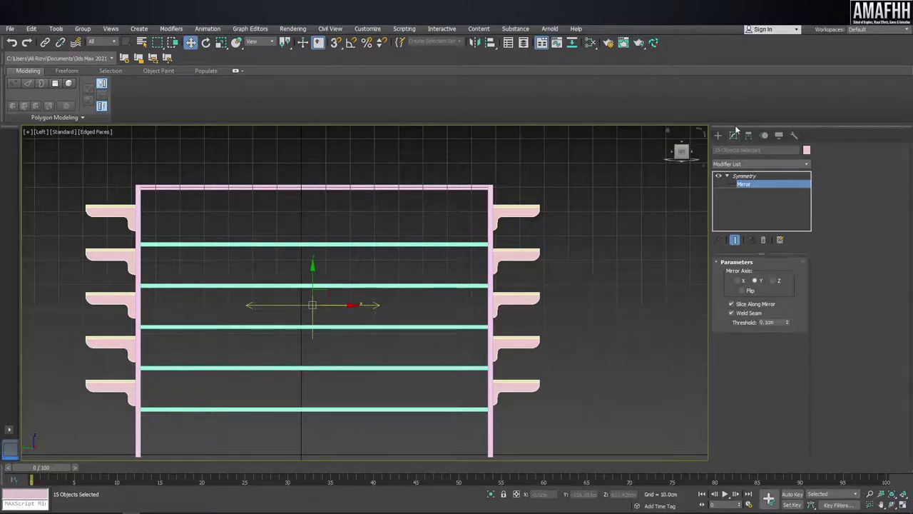
click(718, 135)
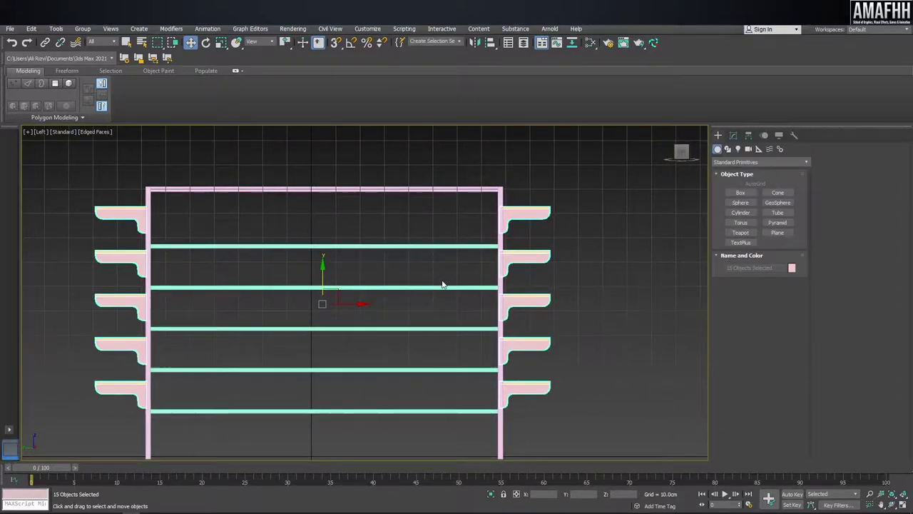
key(p)
alt+middle_drag(395, 252, 442, 285)
click(637, 374)
key(ctrl+a)
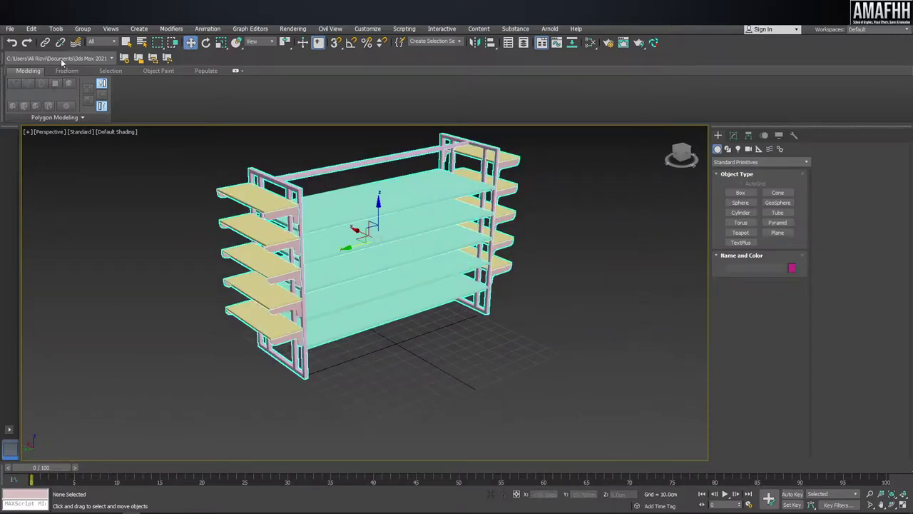
alt+middle_drag(399, 257, 327, 221)
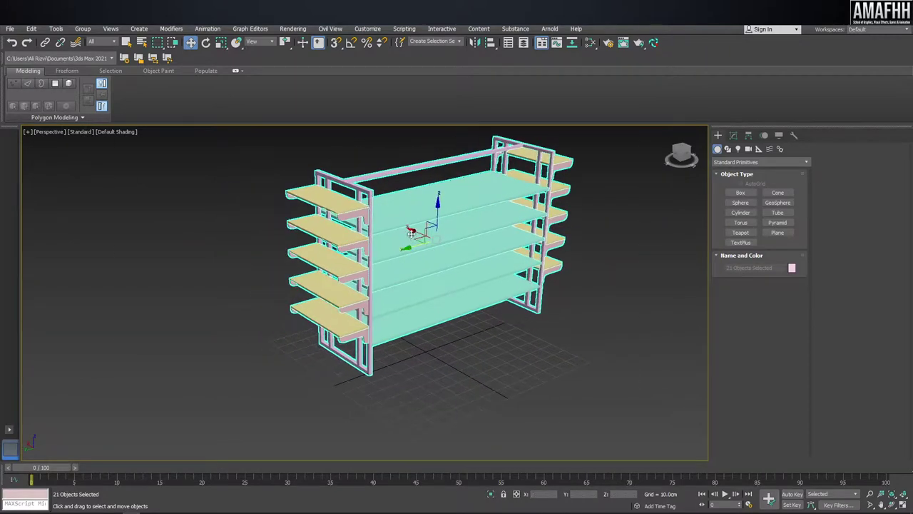
click(561, 331)
middle_drag(561, 331, 540, 351)
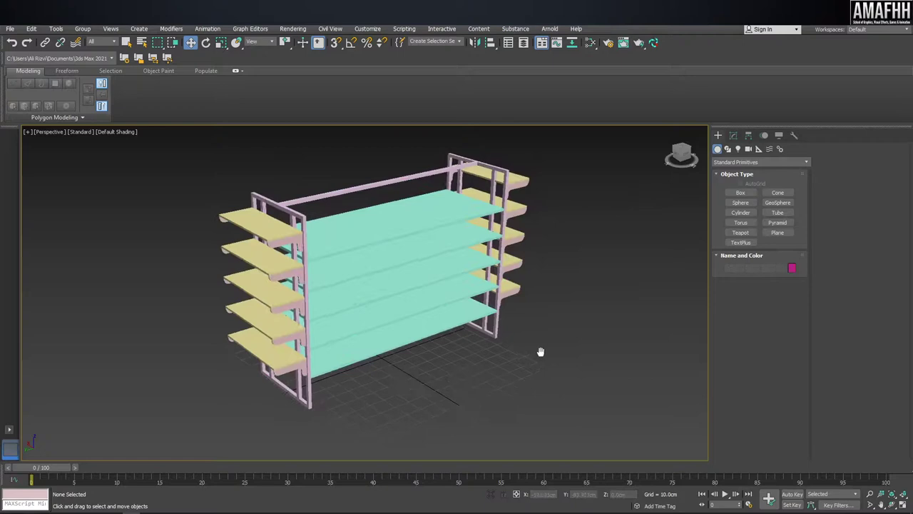
key(ctrl+a)
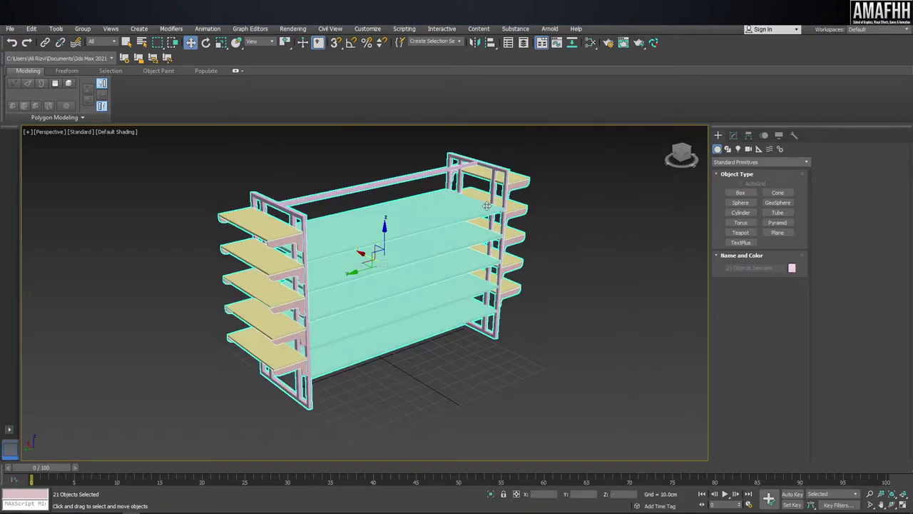
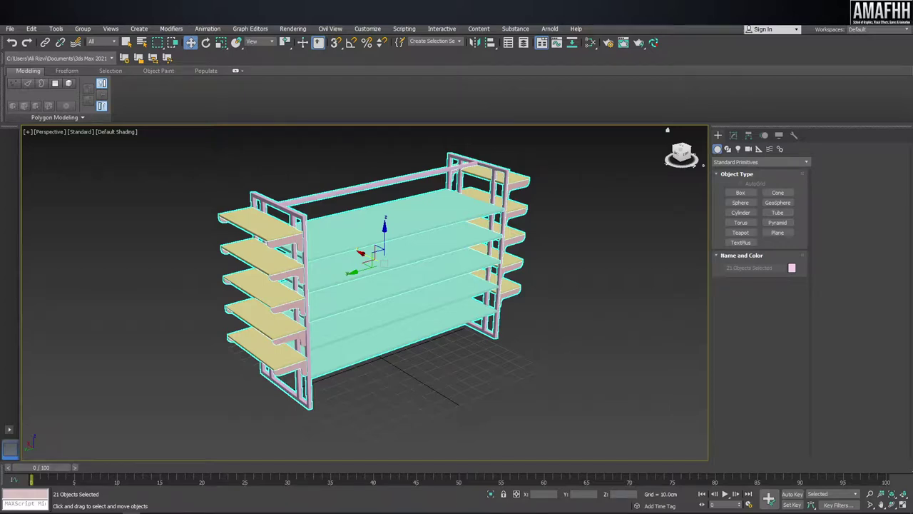
Step: Deselect the shelving and view it zoomed in from the left with edged faces shown
mouse_move(639, 125)
alt+middle_down()
mouse_move(538, 171)
mouse_move(566, 171)
alt+middle_up()
click(444, 229)
mouse_move(444, 228)
middle_down()
mouse_move(430, 234)
mouse_move(462, 236)
mouse_move(391, 175)
mouse_move(361, 178)
middle_up()
key(f)
key(l)
scroll(431, 223, up, 2)
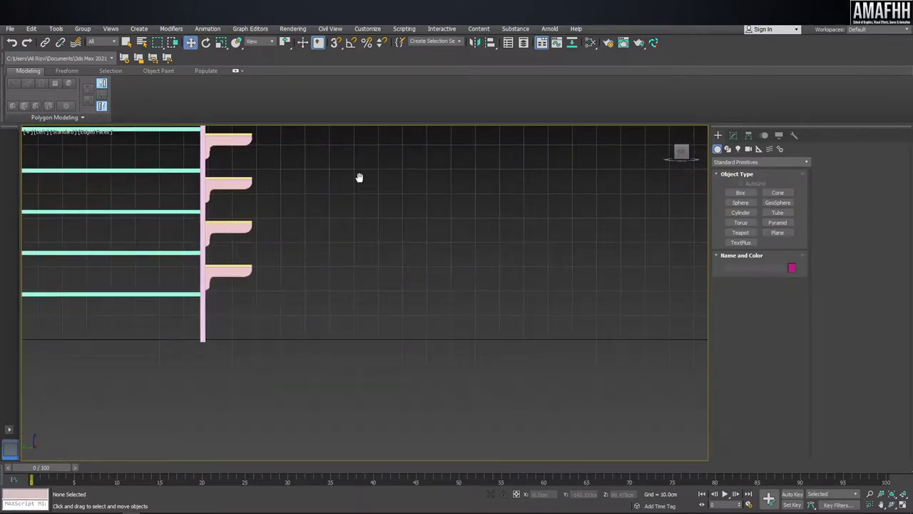
scroll(318, 214, up, 2)
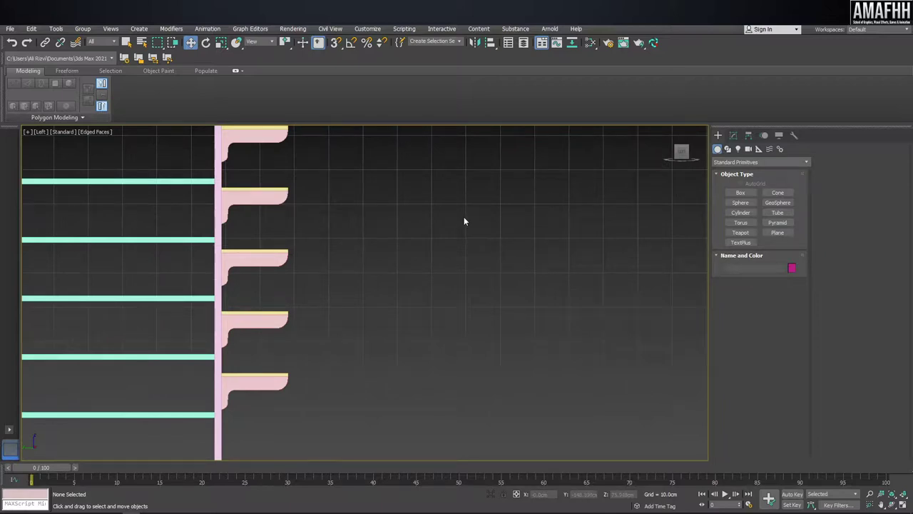
Step: Choose the Line tool under Create > Shapes > Splines
click(734, 141)
click(718, 136)
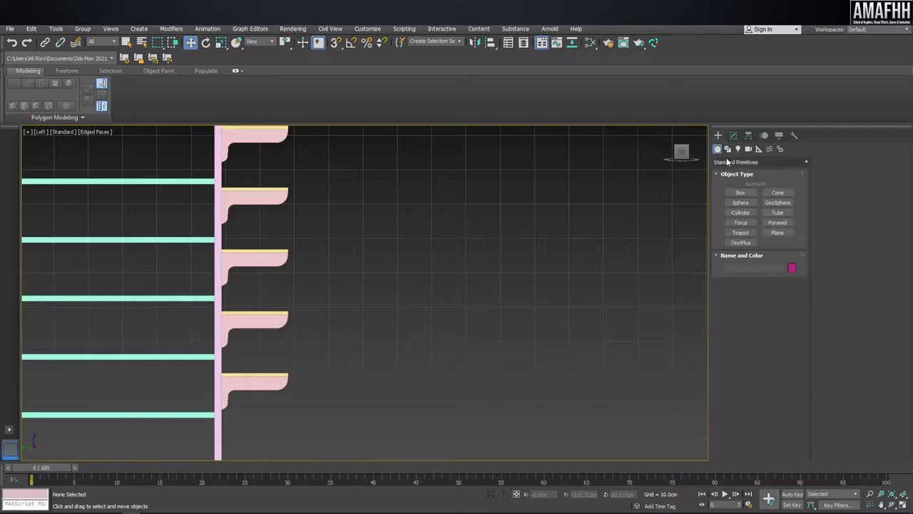
click(727, 149)
click(740, 200)
middle_drag(400, 214, 343, 210)
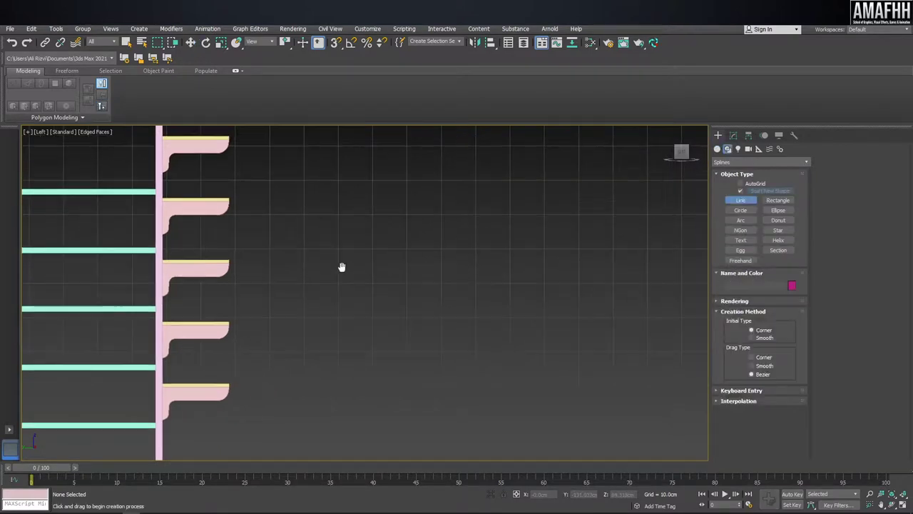
Step: Draw a trial three-point line, then delete it
scroll(342, 210, up, 3)
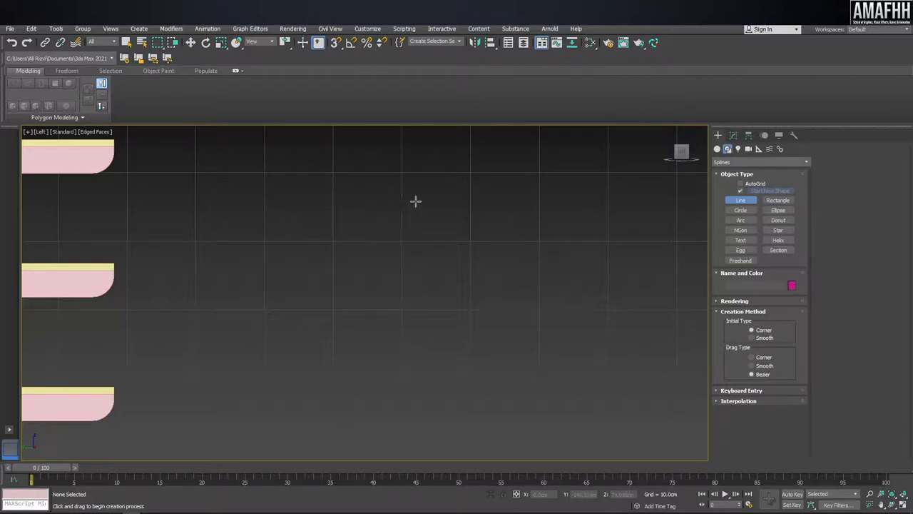
click(454, 171)
click(331, 171)
click(352, 310)
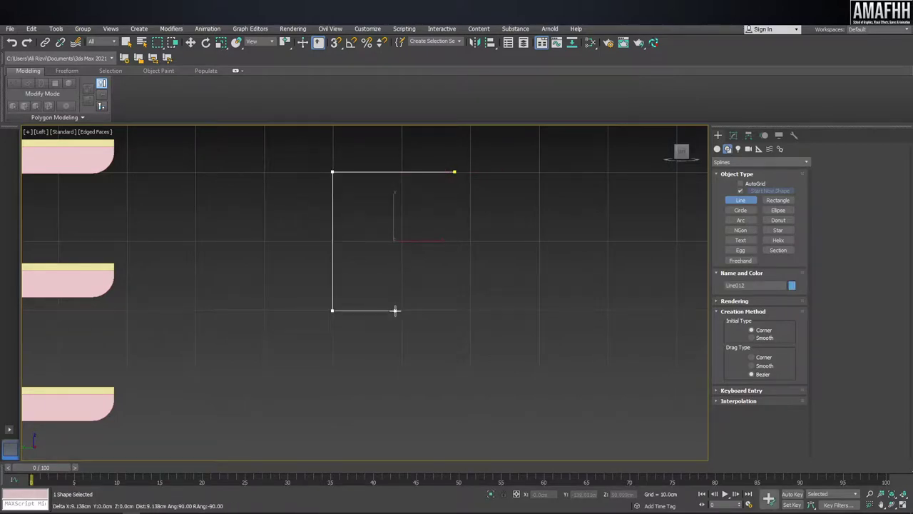
right_click(467, 310)
key(Delete)
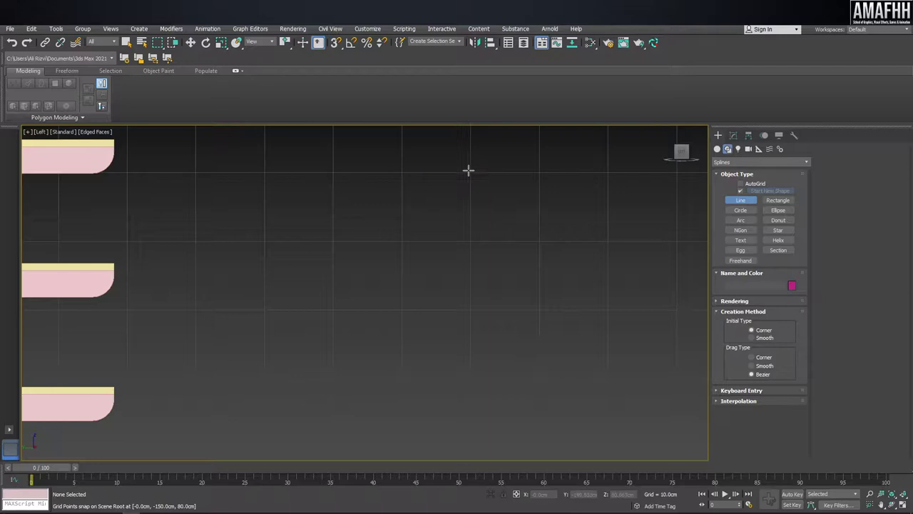
Step: With grid snaps on, draw a closed square spline, Line012, from four snapped corners
key(s)
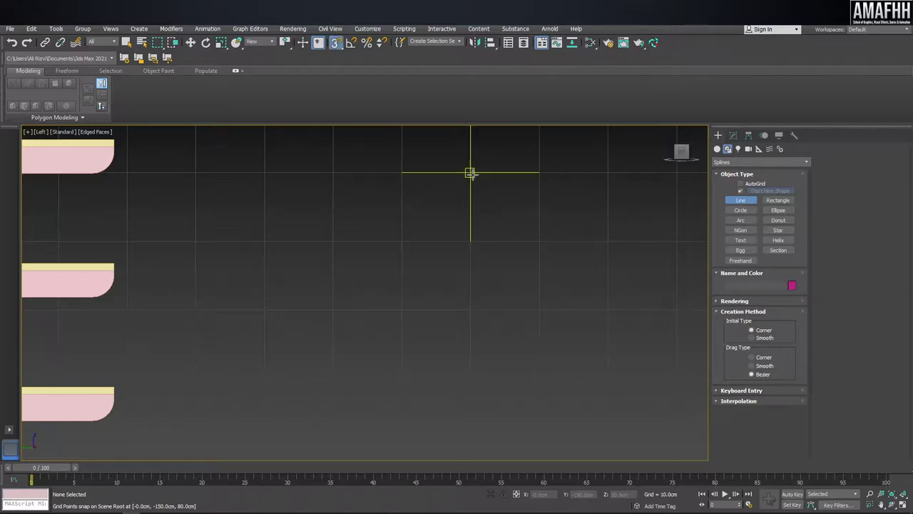
click(470, 172)
click(333, 173)
click(333, 309)
click(470, 310)
click(470, 173)
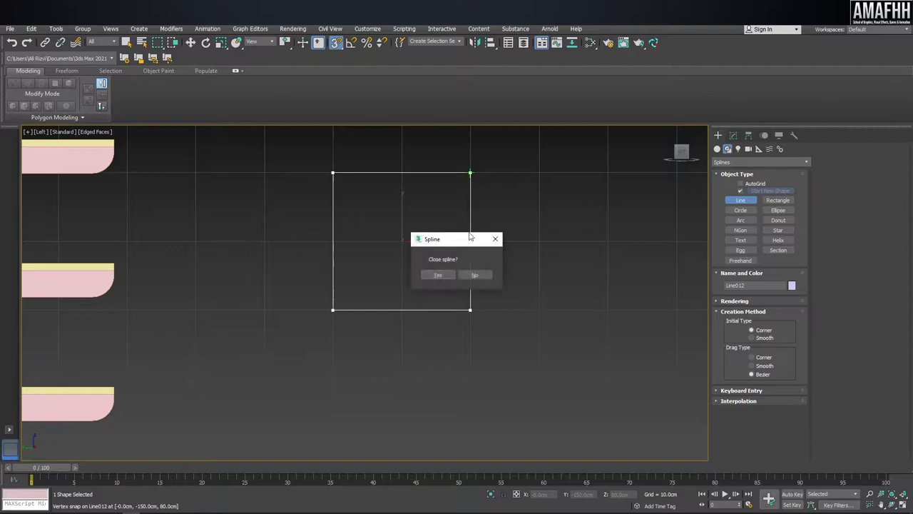
click(440, 276)
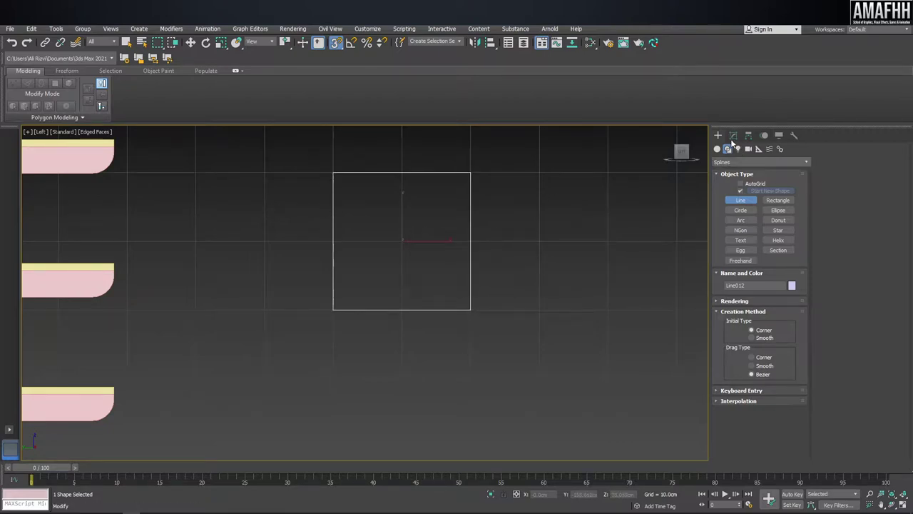
click(733, 135)
Step: Fillet the square's top-left corner vertex into a rounded arc
key(w)
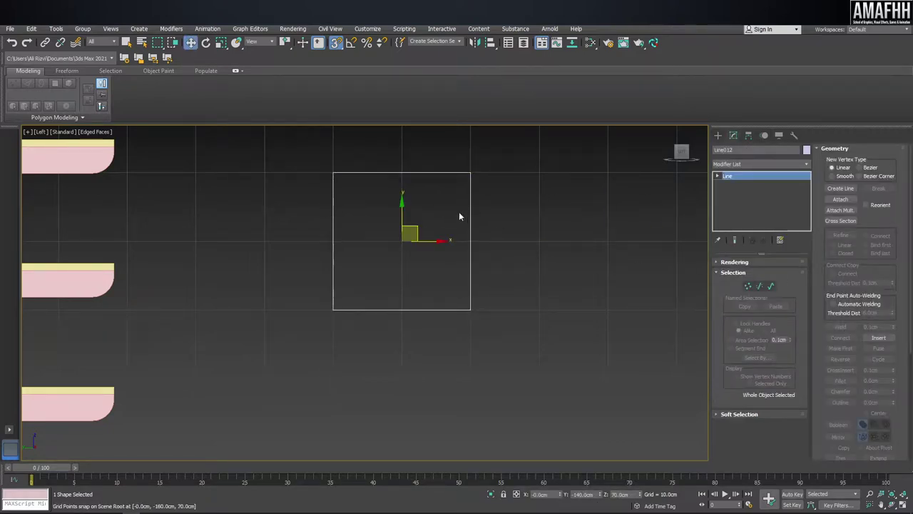
key(1)
click(332, 172)
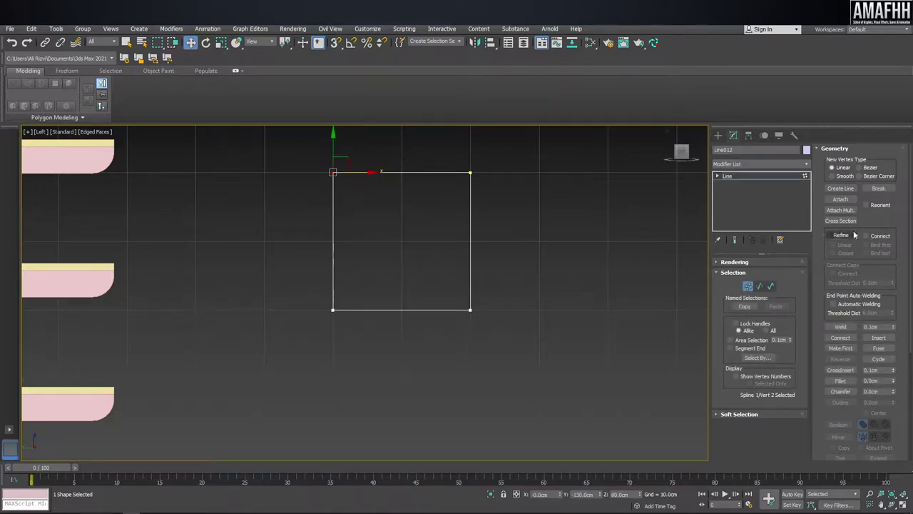
click(840, 380)
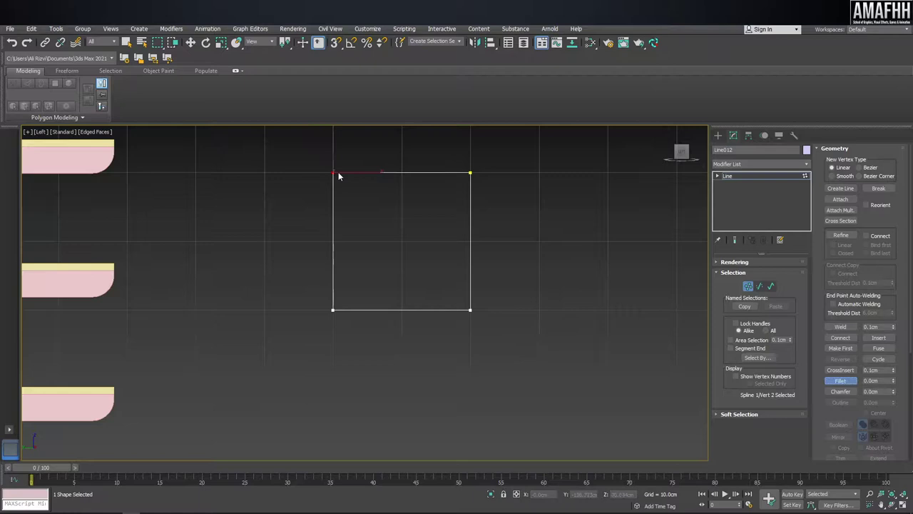
mouse_move(335, 172)
mouse_down()
mouse_move(351, 135)
mouse_move(419, 65)
mouse_move(441, 54)
mouse_move(445, 87)
mouse_move(457, 74)
mouse_up()
Step: Delete the square's right and bottom segments
click(760, 285)
drag(556, 198, 375, 346)
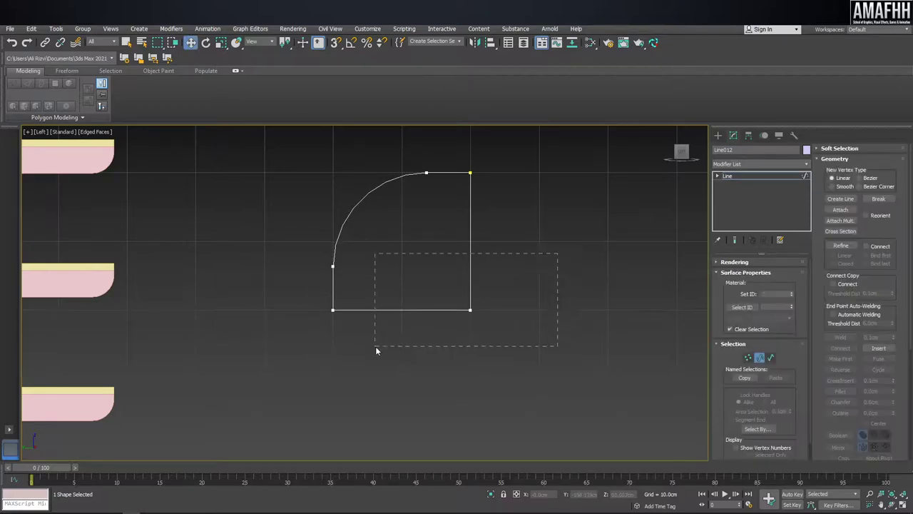
key(Delete)
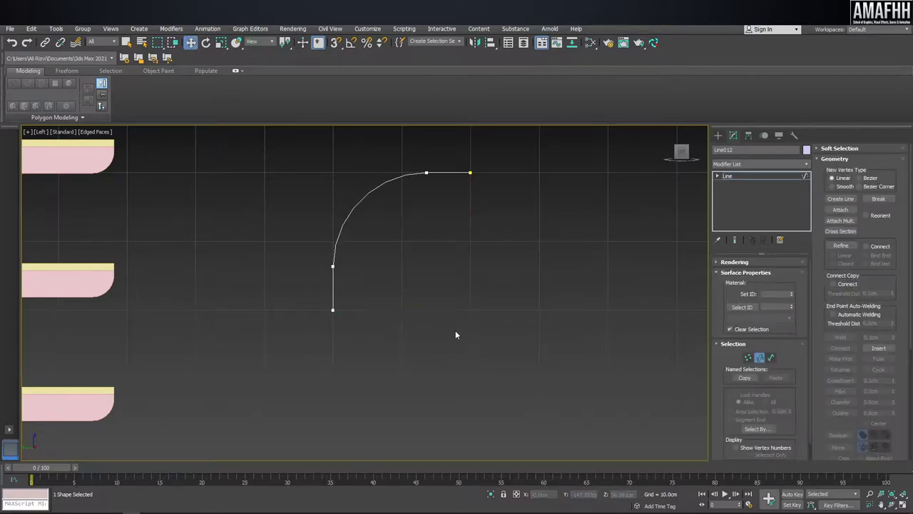
middle_drag(451, 263, 485, 263)
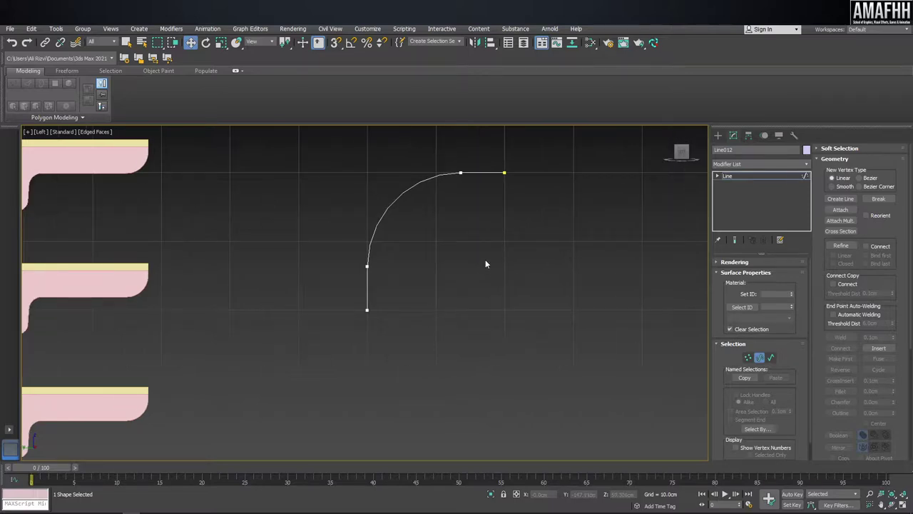
Step: Outline the remaining curve into a 6.3cm-wide closed band
click(771, 356)
drag(489, 263, 301, 153)
middle_drag(491, 206, 491, 217)
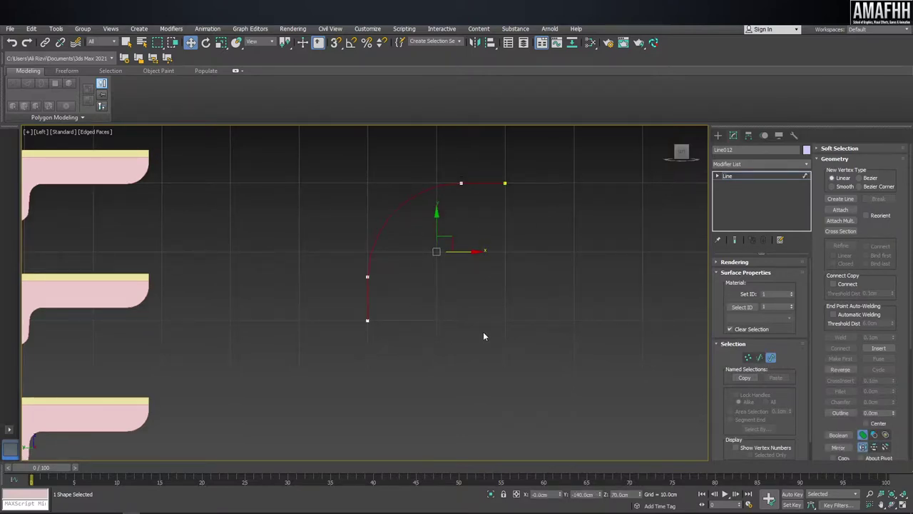
click(839, 413)
drag(439, 187, 447, 148)
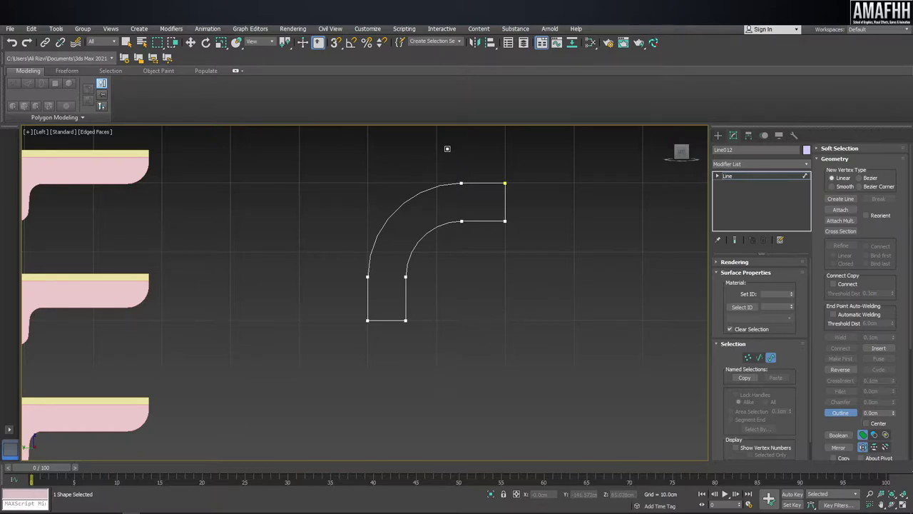
Step: Extrude the bracket outline 1.0cm thick and convert it to an editable poly
click(728, 163)
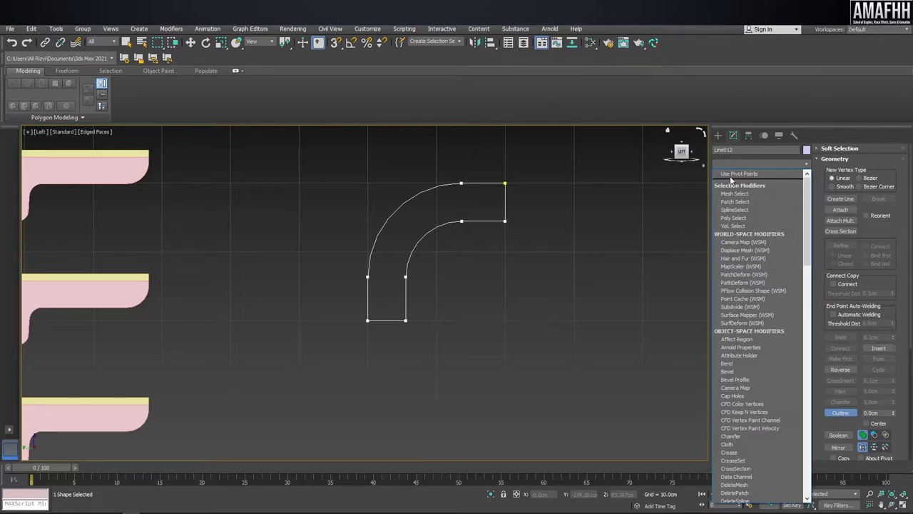
scroll(731, 180, down, 15)
click(744, 213)
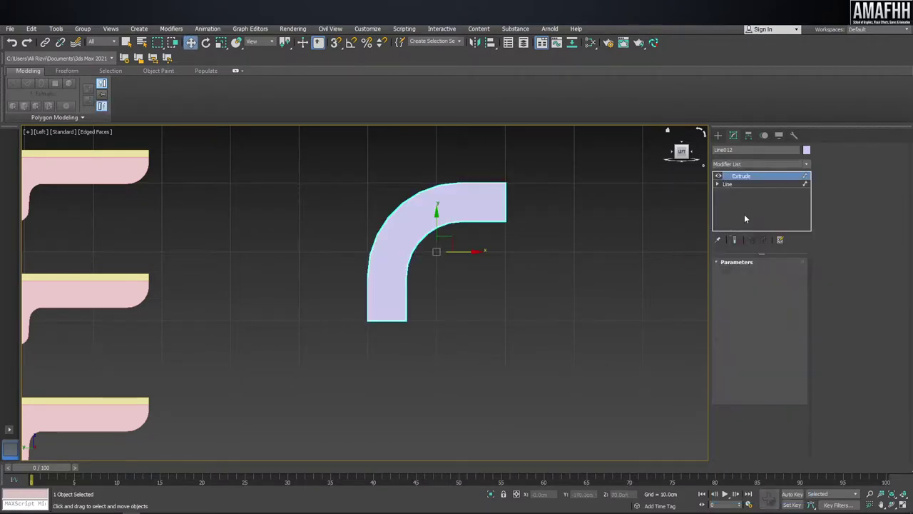
key(p)
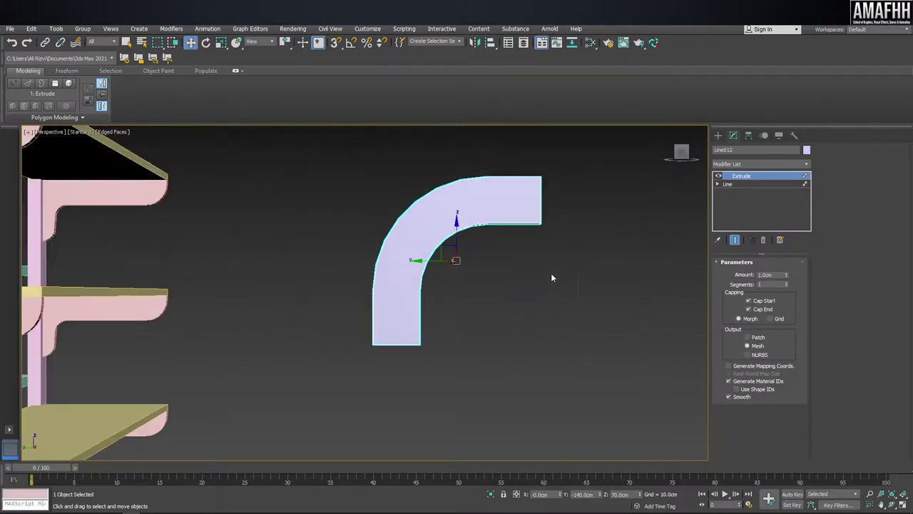
alt+middle_drag(500, 243, 502, 245)
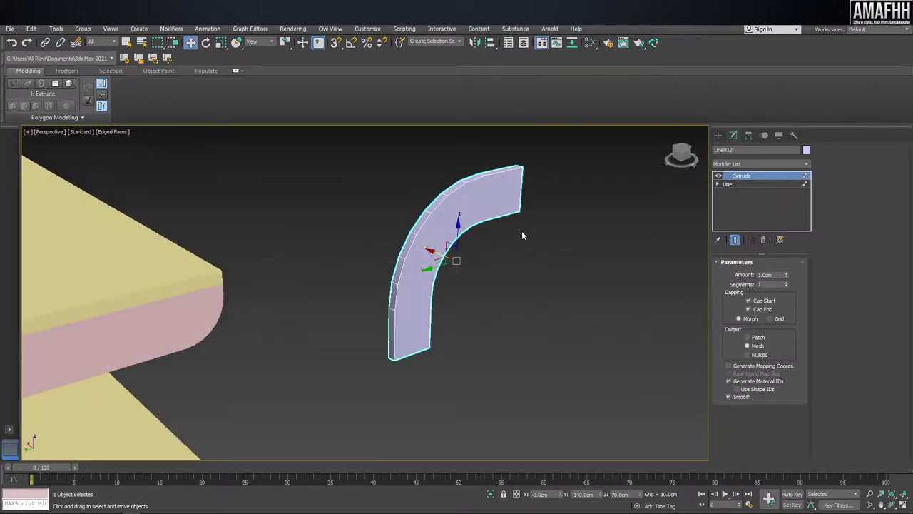
alt+middle_drag(521, 234, 480, 203)
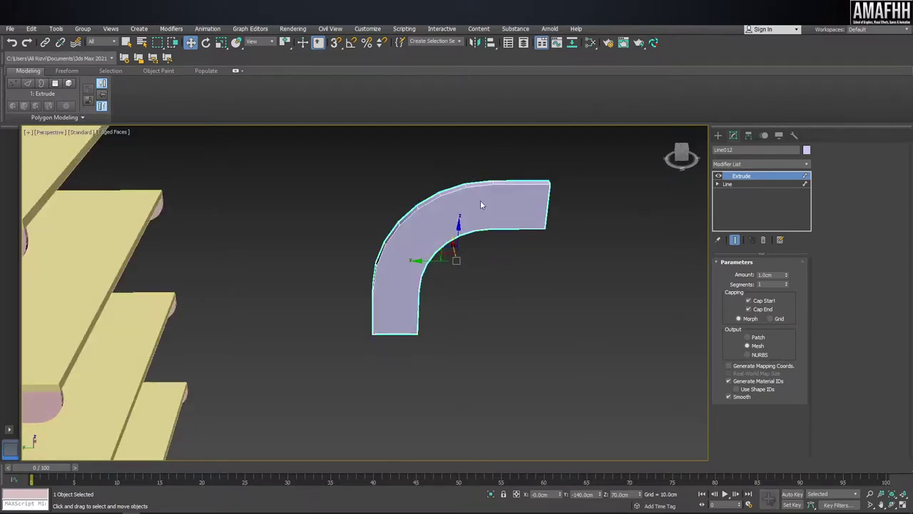
right_click(481, 203)
click(610, 304)
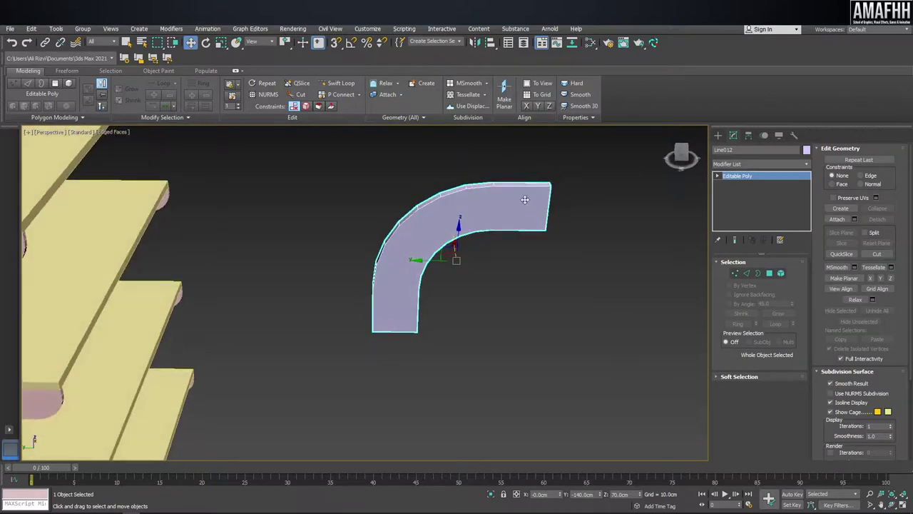
Step: Select the top and bottom middle vertices and insert an edge loop near the bracket's straight end
scroll(521, 197, up, 4)
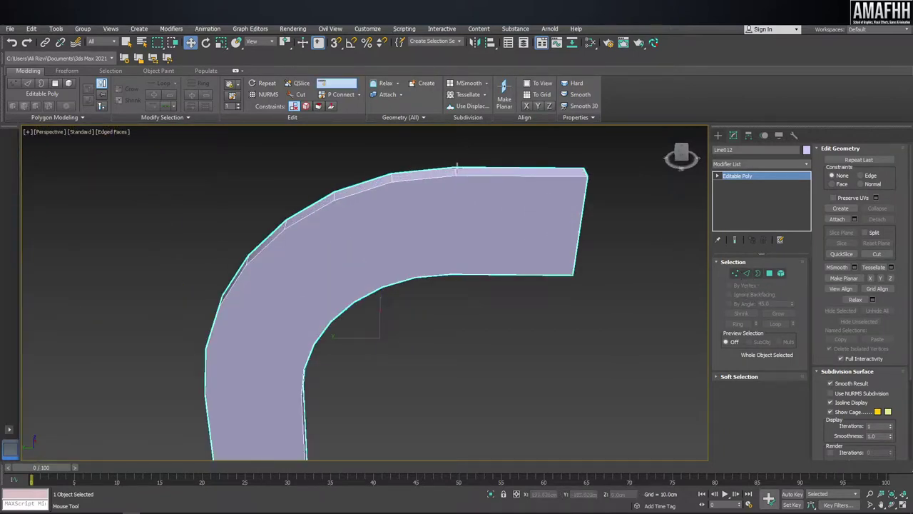
alt+middle_drag(579, 250, 665, 287)
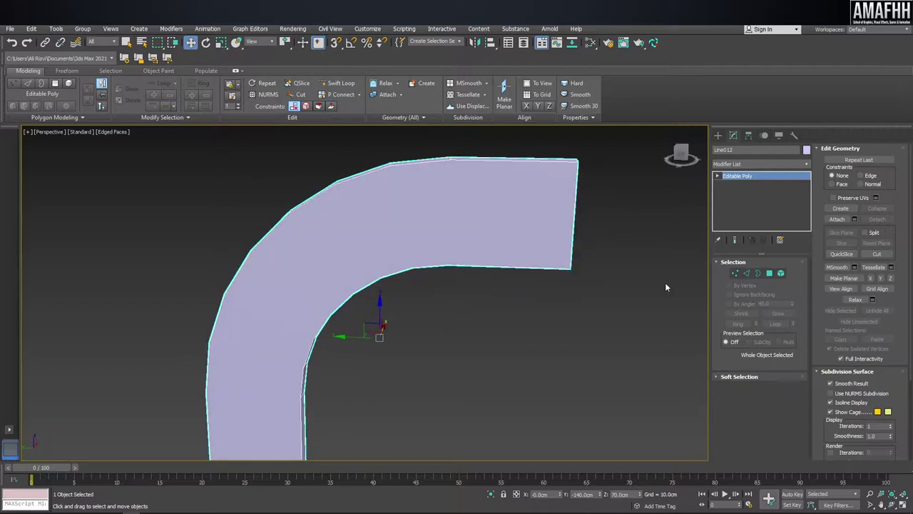
click(732, 274)
alt+middle_drag(432, 211, 416, 238)
click(455, 178)
ctrl+click(448, 282)
click(456, 180)
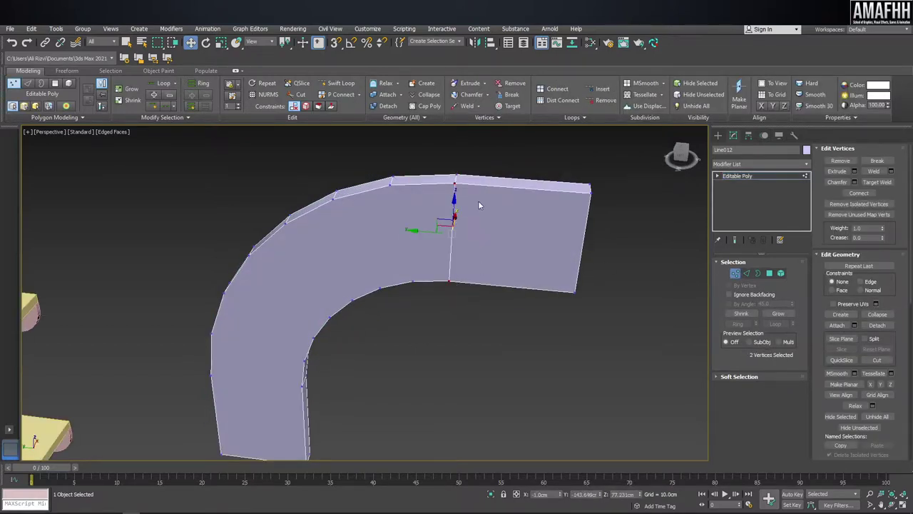
alt+middle_drag(478, 201, 451, 280)
ctrl+click(454, 293)
alt+middle_drag(454, 296, 533, 216)
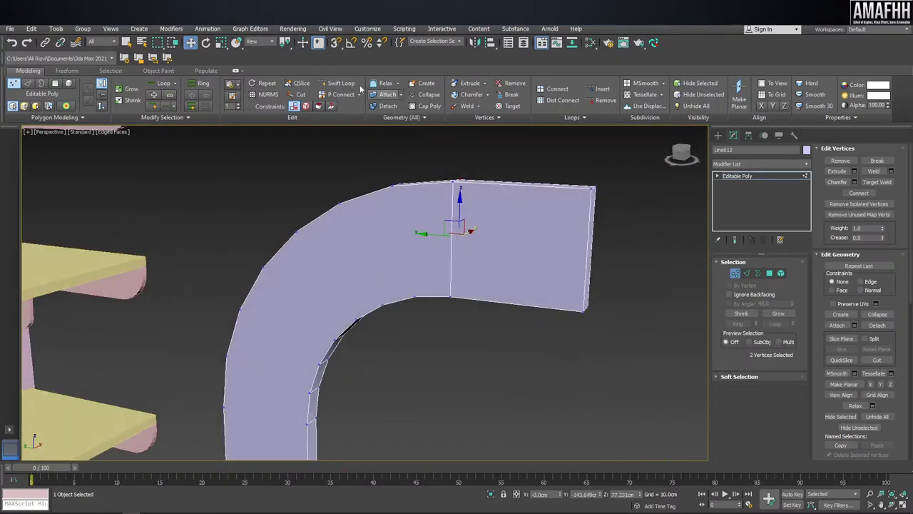
click(337, 82)
click(561, 192)
key(w)
Step: Extrude the bracket's end face into a block and push it toward the shelving
click(769, 274)
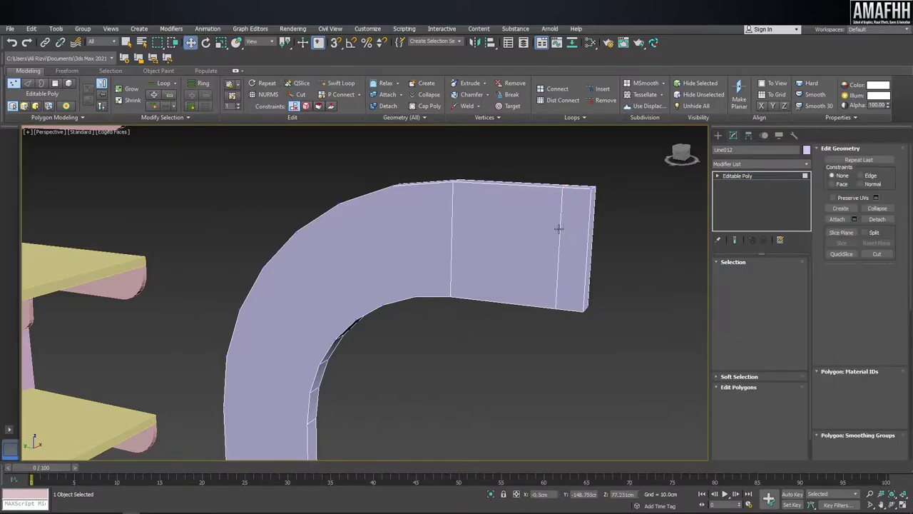
alt+middle_drag(559, 226, 444, 230)
click(237, 220)
alt+middle_drag(239, 225, 244, 214)
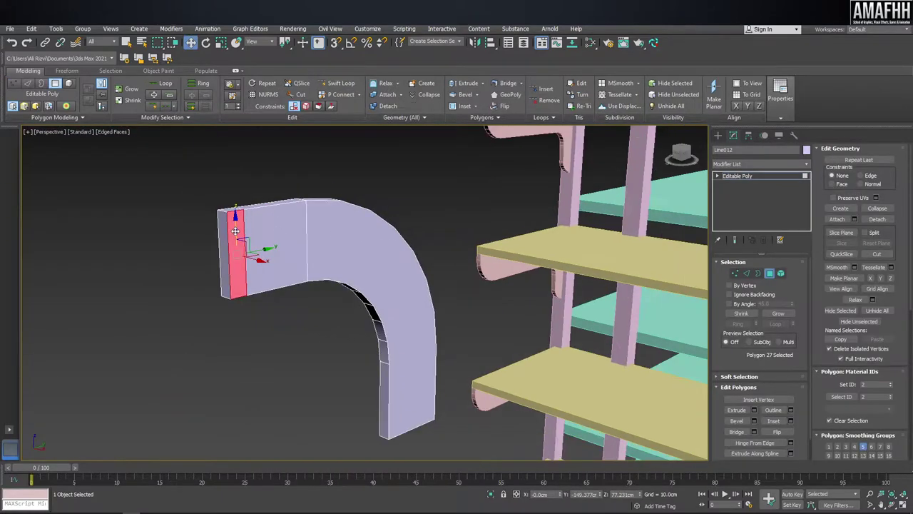
key(shift+e)
drag(245, 214, 269, 171)
scroll(282, 146, down, 5)
key(w)
alt+middle_drag(285, 147, 335, 235)
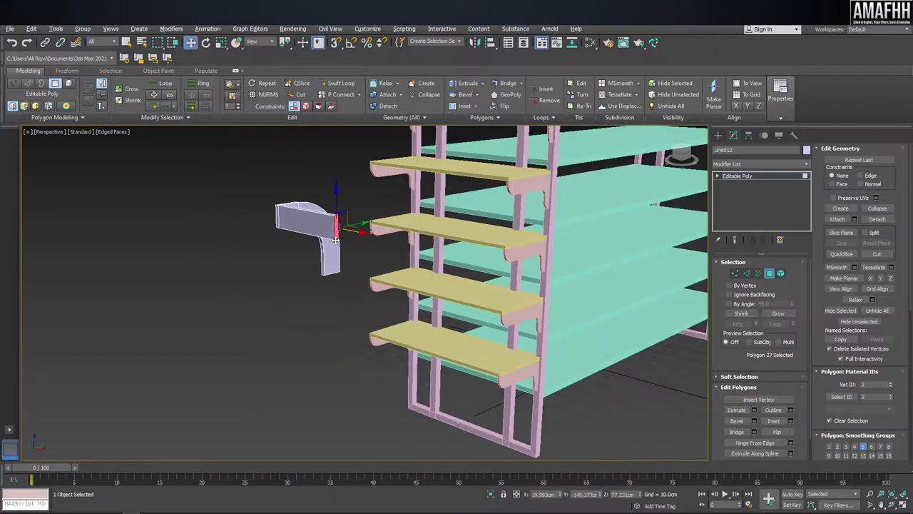
scroll(362, 241, up, 3)
drag(363, 231, 381, 232)
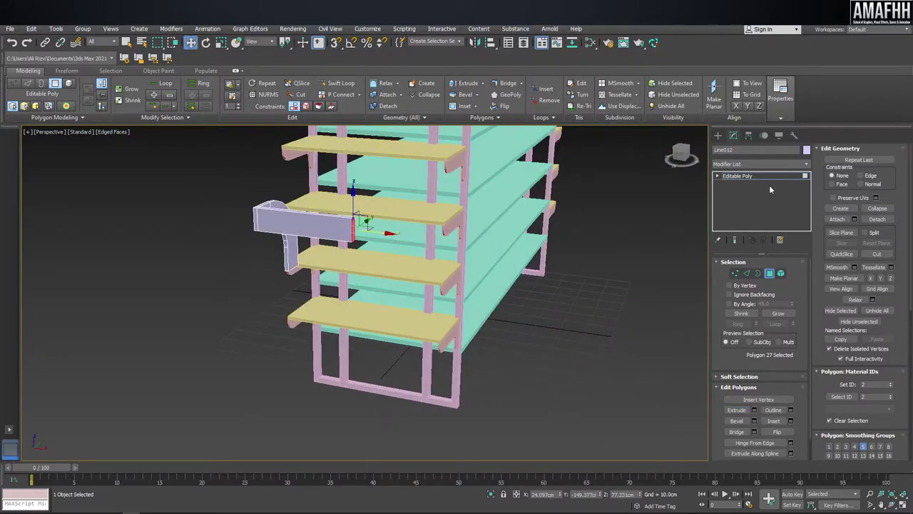
click(759, 164)
scroll(759, 171, down, 5)
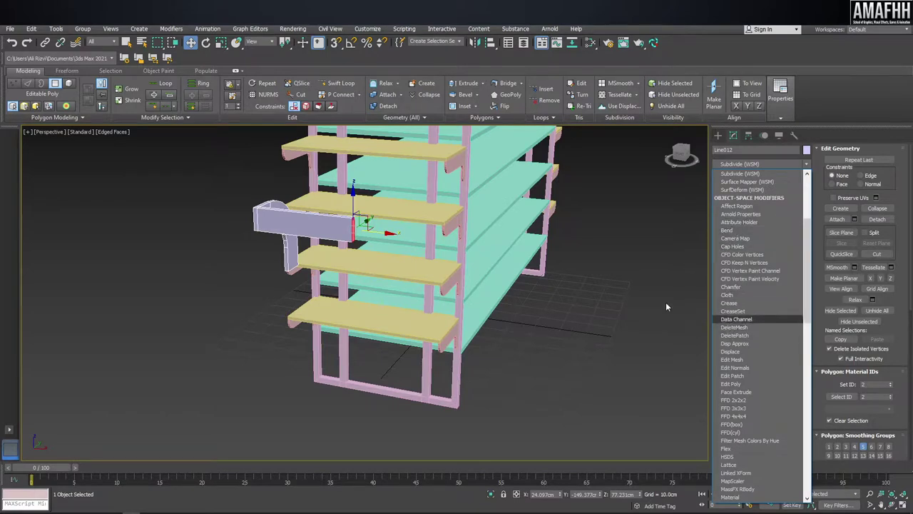
Step: Add a Symmetry modifier ('sy') to the bracket with the mirror axis set to Z
key(s)
key(h)
key(Down)
key(Down)
key(Down)
key(Down)
key(Down)
key(Down)
key(Down)
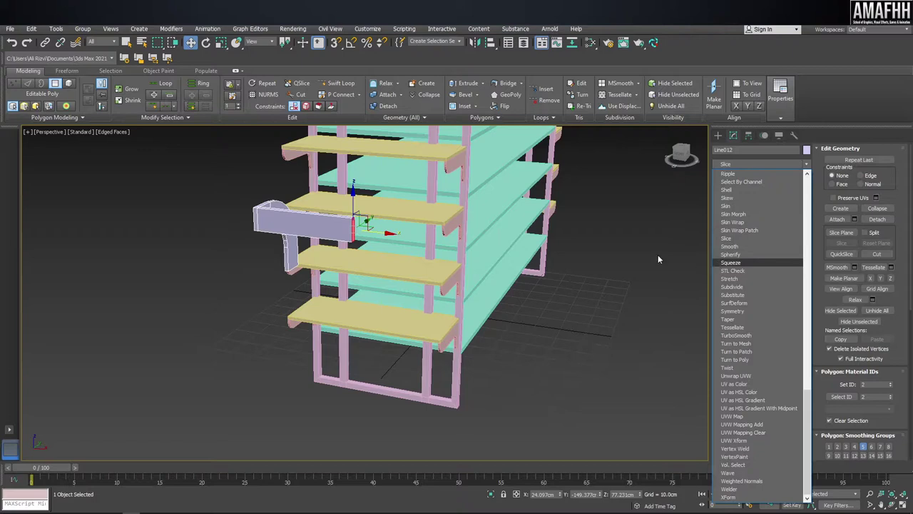
key(Down)
key(Down)
key(Down)
key(Down)
key(s)
key(u)
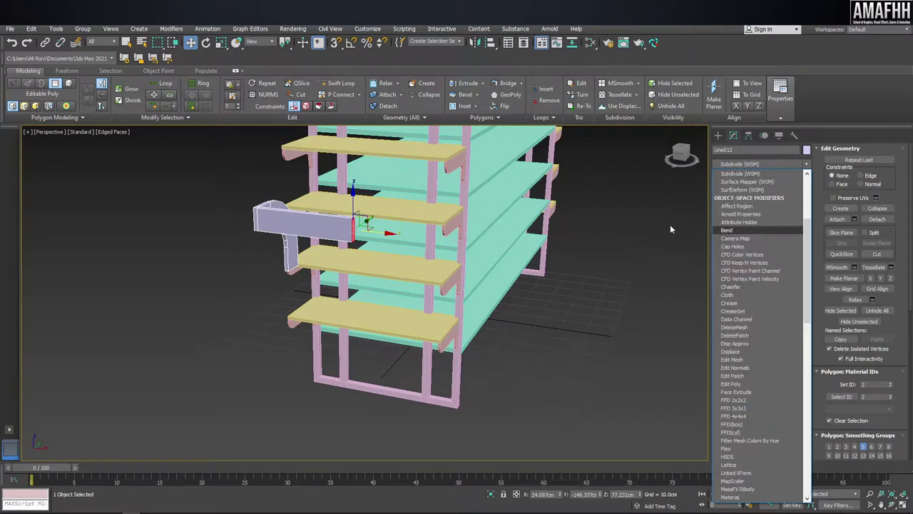
text(sy)
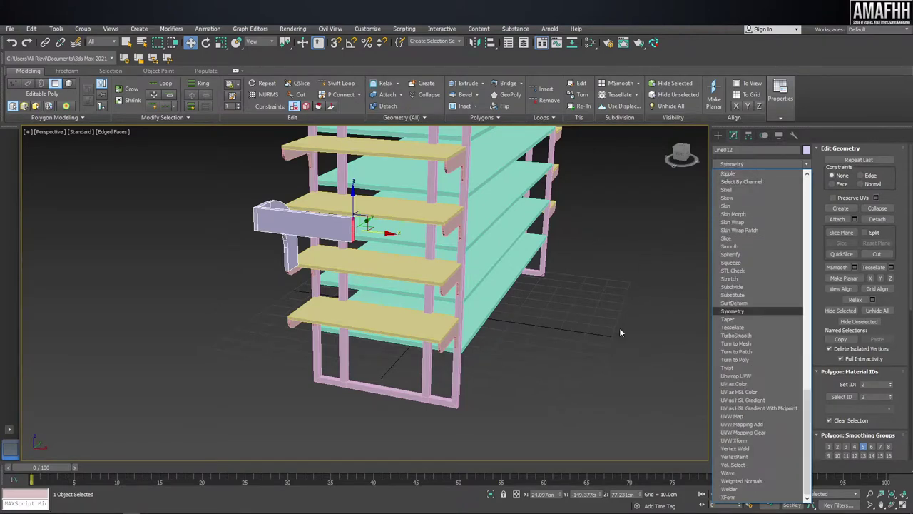
key(Return)
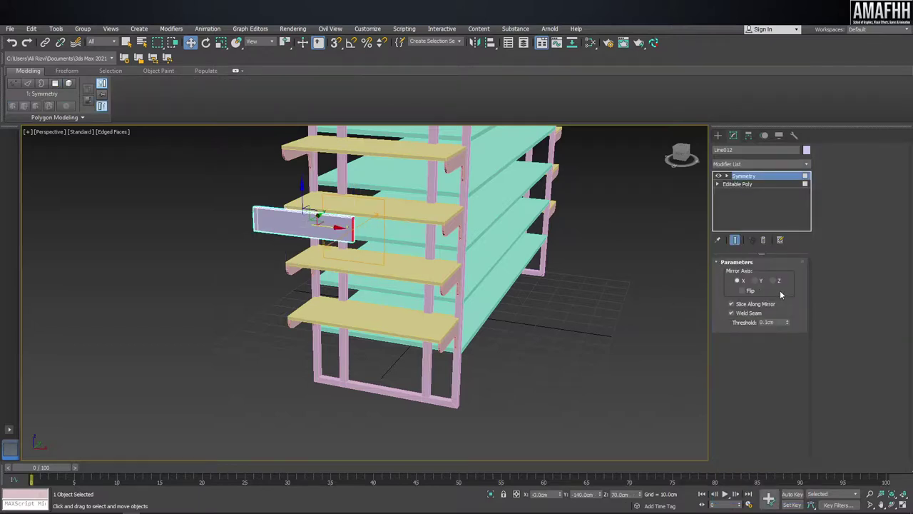
click(755, 281)
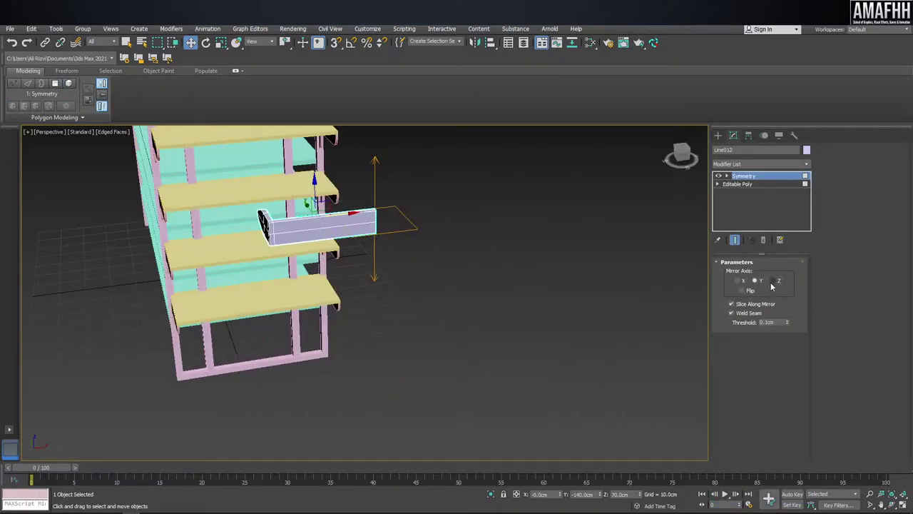
click(773, 280)
alt+middle_drag(356, 228, 685, 171)
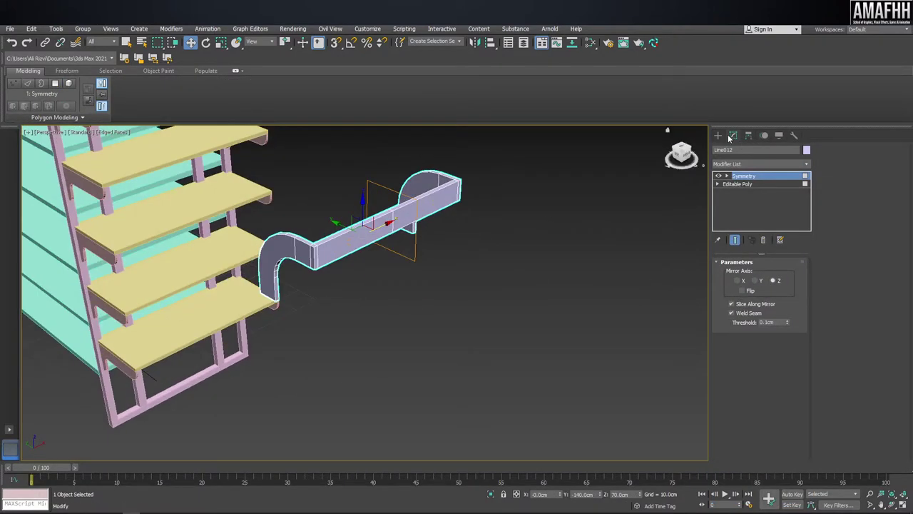
click(717, 136)
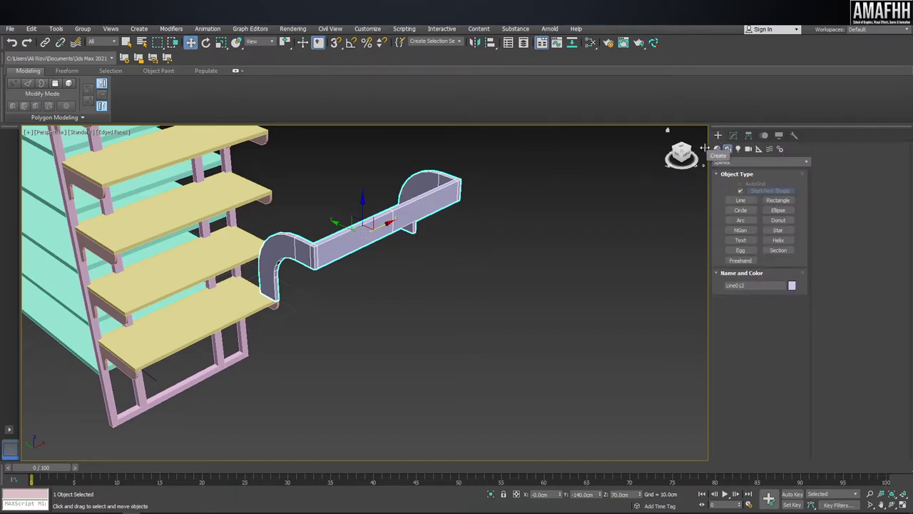
middle_drag(356, 225, 372, 221)
Step: In wireframe left view, draw Line013 straight out from the bracket's edge, angling up at its tip
key(l)
scroll(371, 164, up, 3)
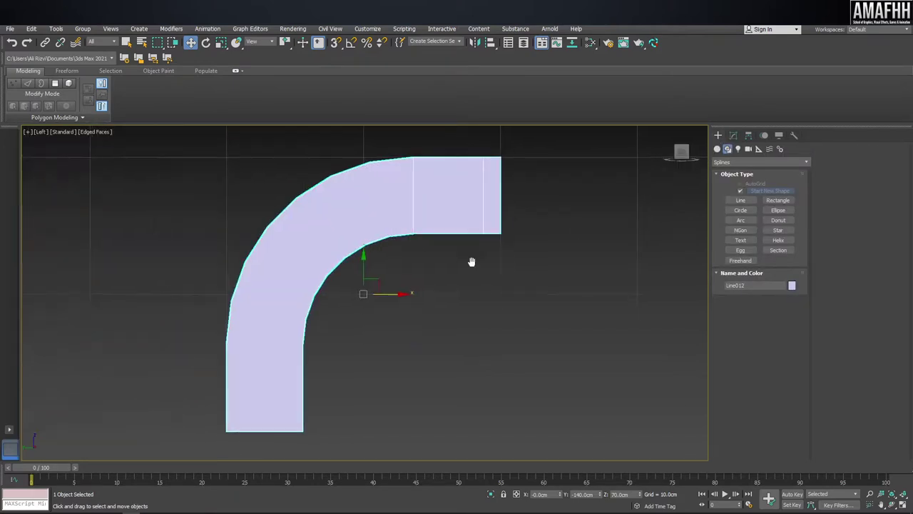
scroll(473, 261, down, 3)
click(740, 200)
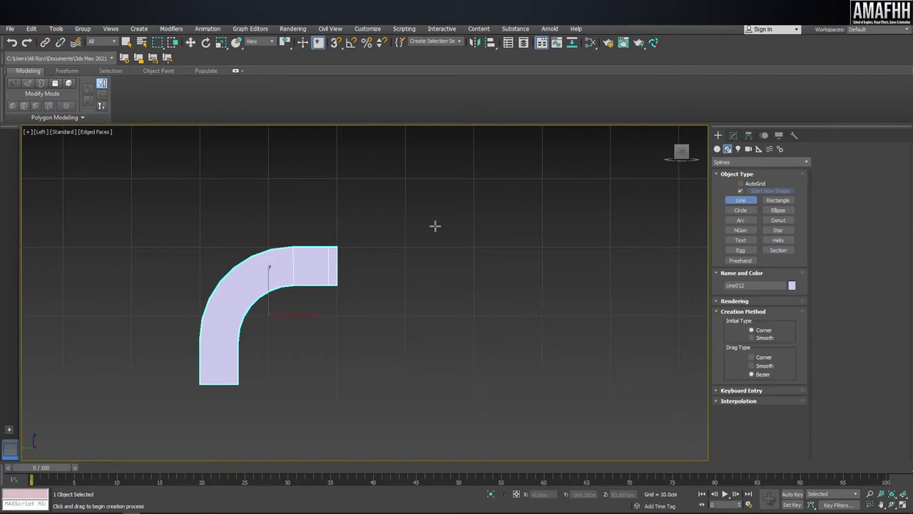
key(F3)
scroll(429, 214, up, 4)
middle_drag(533, 235, 534, 235)
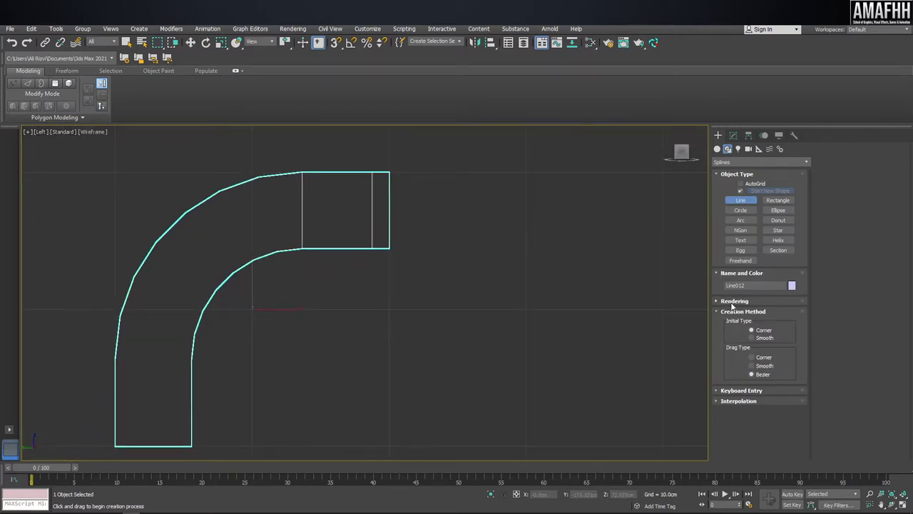
click(388, 214)
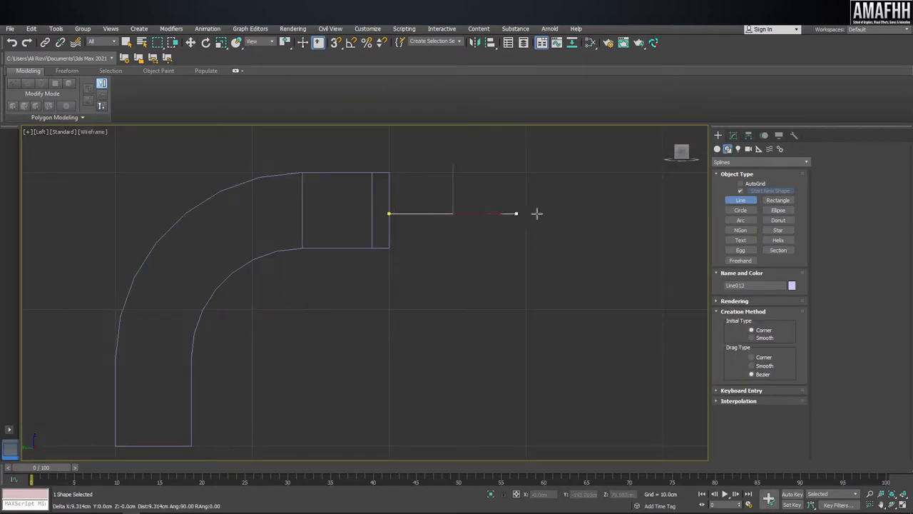
click(653, 213)
click(699, 172)
middle_drag(685, 171, 477, 171)
right_click(533, 208)
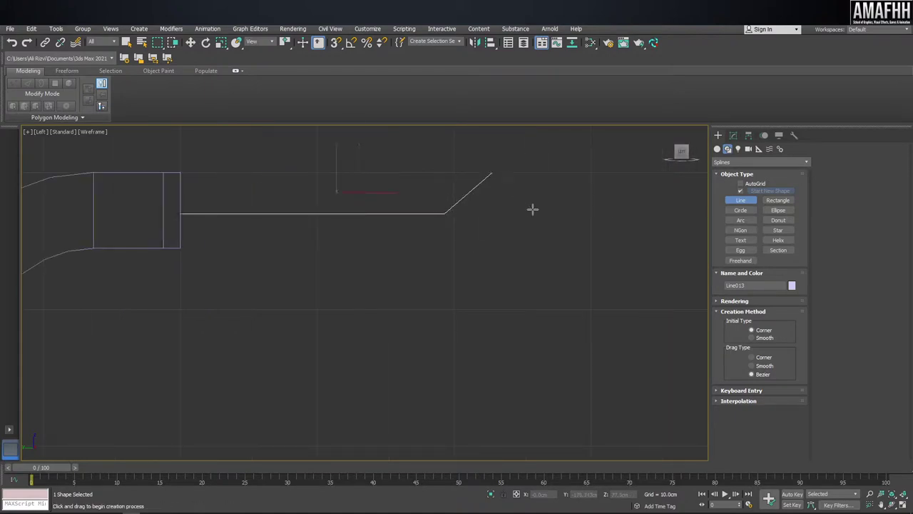
Step: Select Line013's corner vertex and expand its Geometry options
click(734, 135)
click(748, 286)
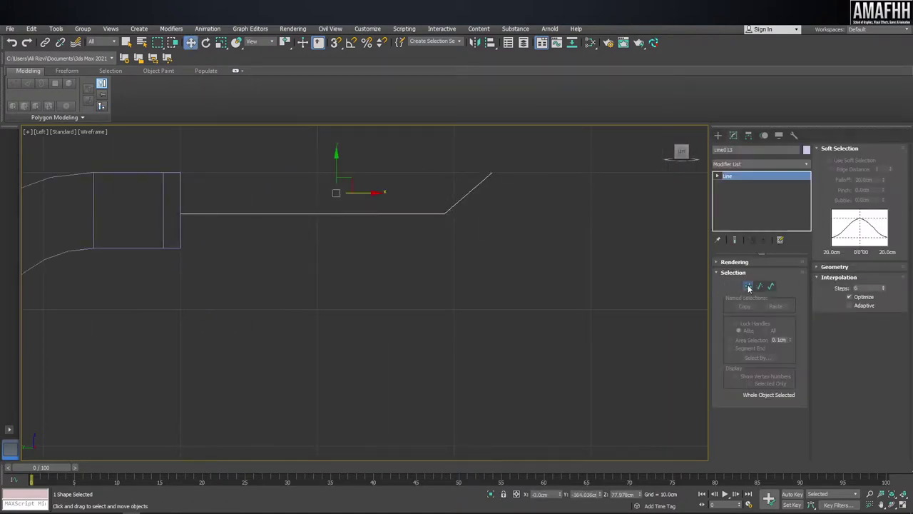
drag(530, 259, 414, 187)
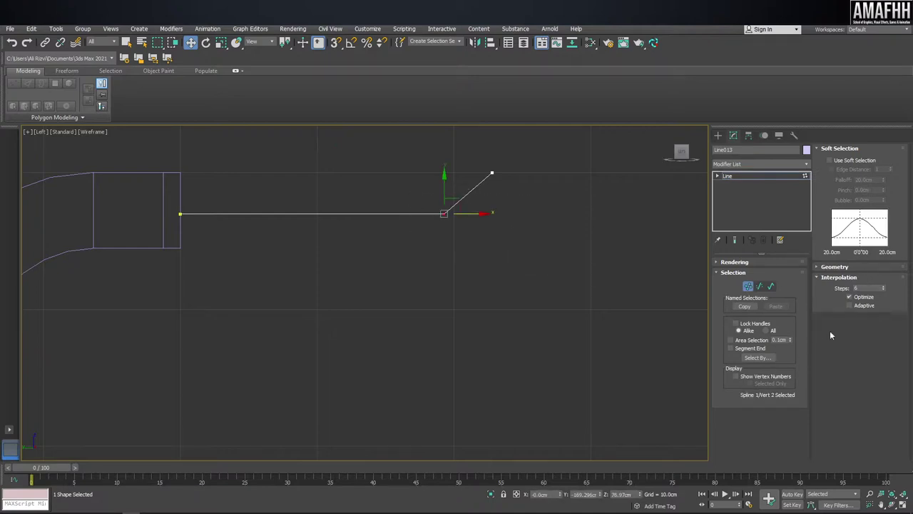
right_click(514, 246)
mouse_move(549, 345)
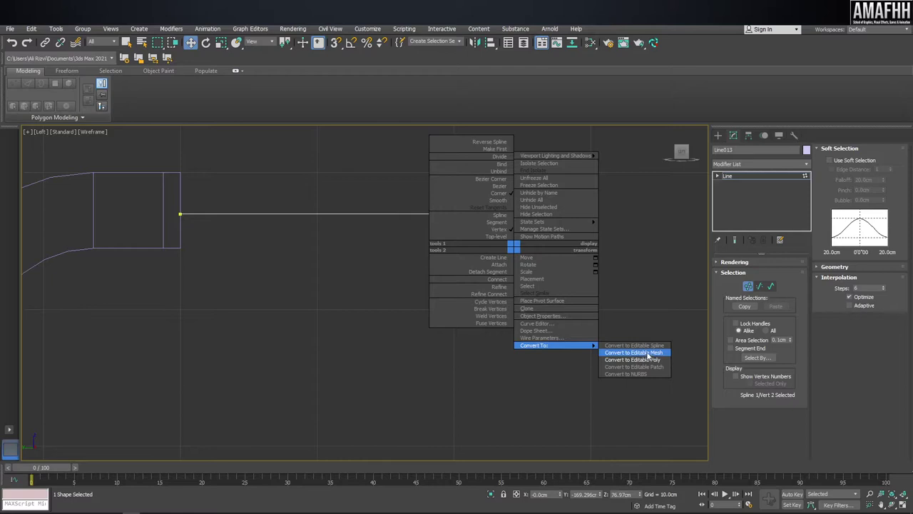
click(727, 176)
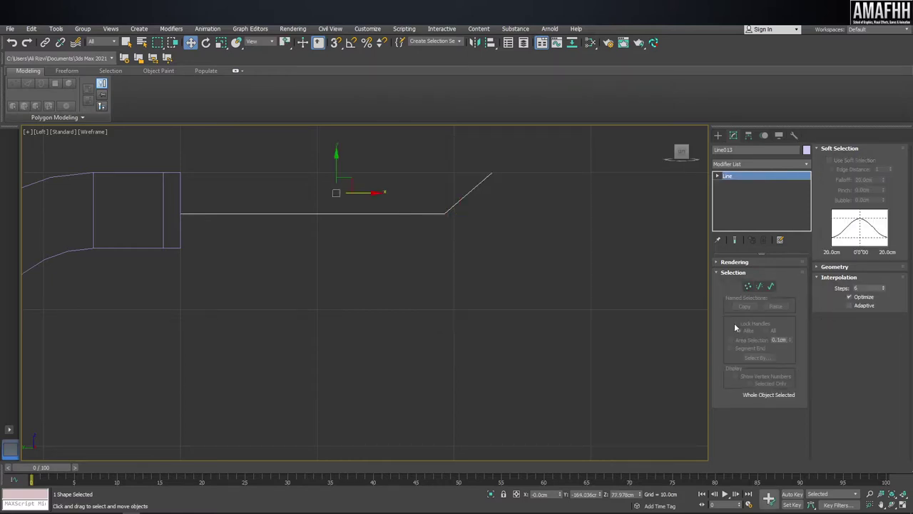
click(831, 267)
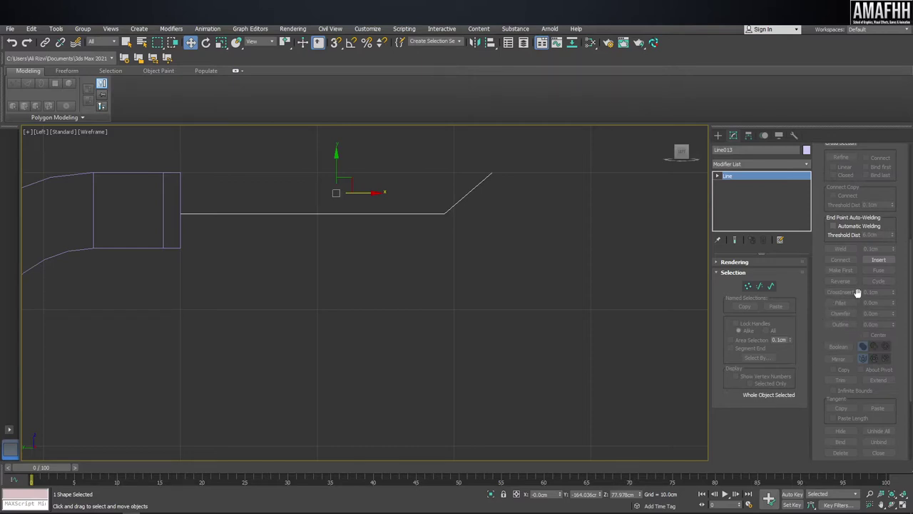
click(747, 286)
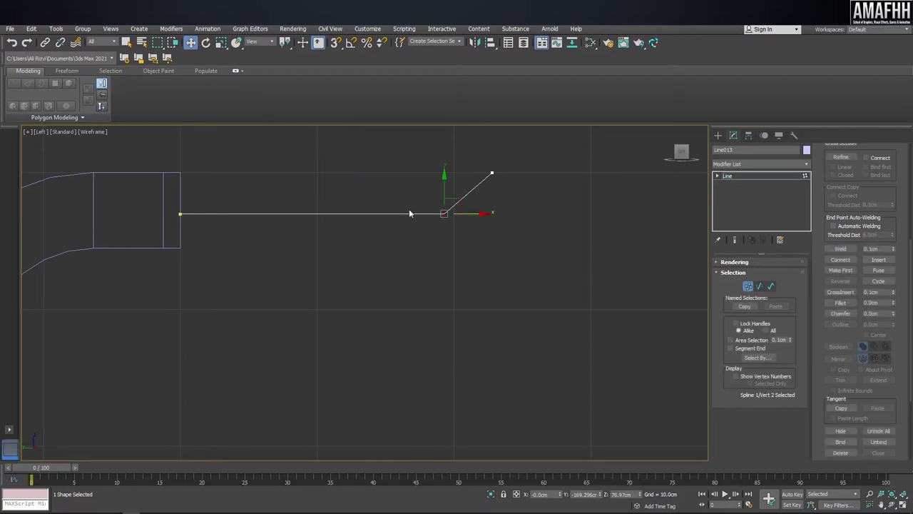
Step: Fillet Line013's bend and render it in viewport and renderer as a radial tube 1.145cm thick
click(841, 303)
drag(443, 214, 440, 182)
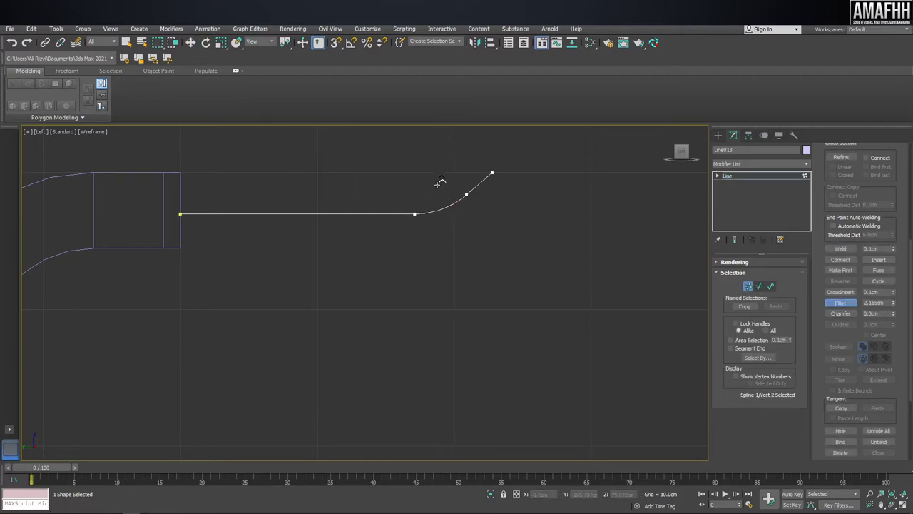
click(744, 262)
click(747, 261)
click(747, 267)
click(739, 313)
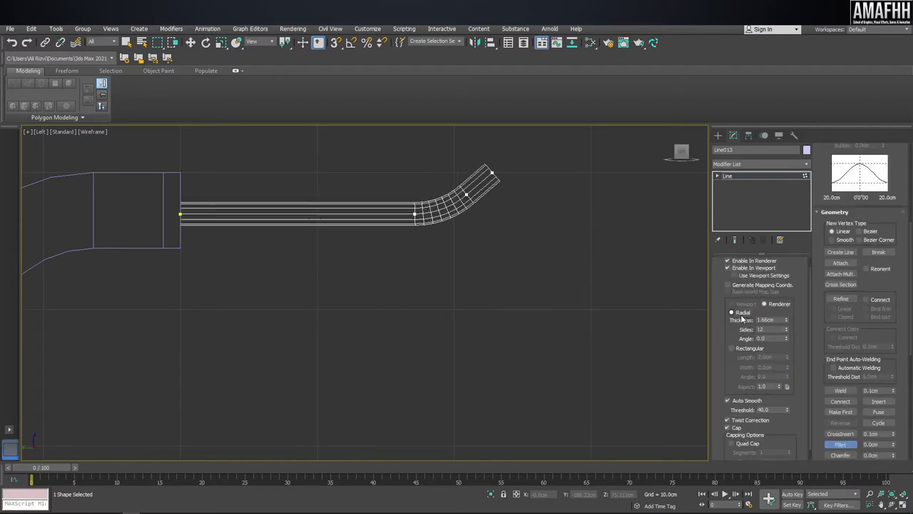
drag(786, 320, 786, 332)
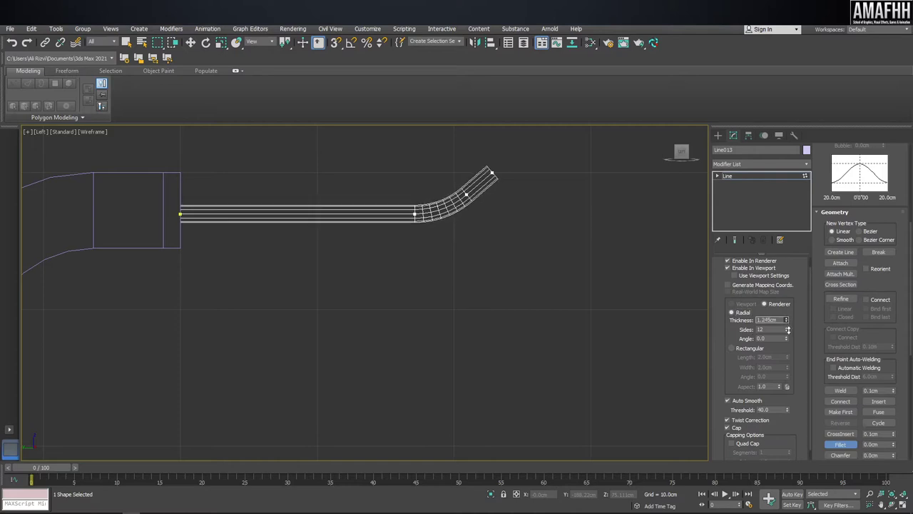
key(p)
mouse_move(489, 252)
alt+middle_down()
mouse_move(480, 229)
mouse_move(428, 255)
alt+middle_up()
key(F3)
scroll(422, 259, up, 3)
scroll(422, 259, up, 2)
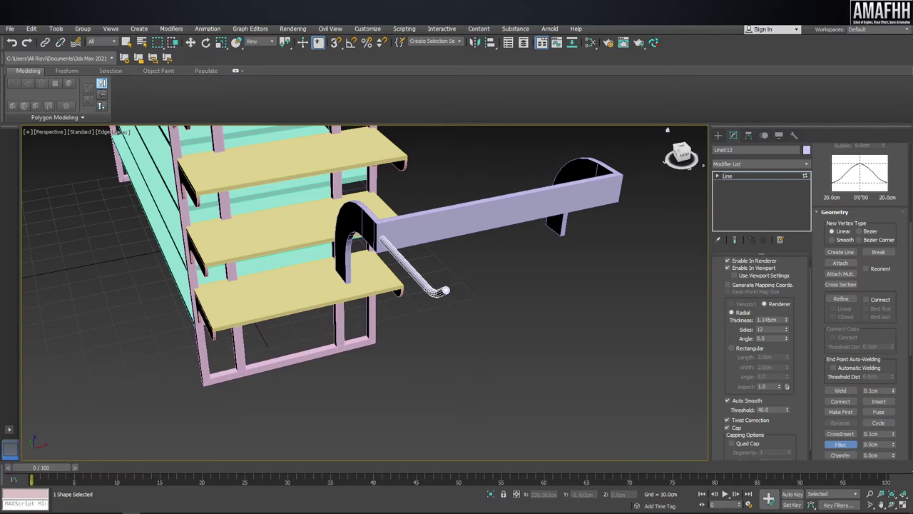
Step: Shift-move the hook to the bracket's far end as an independent copy, Line014
key(w)
click(718, 135)
click(553, 258)
click(435, 255)
mouse_move(441, 254)
shift+mouse_down()
mouse_move(634, 215)
mouse_move(620, 218)
shift+mouse_up()
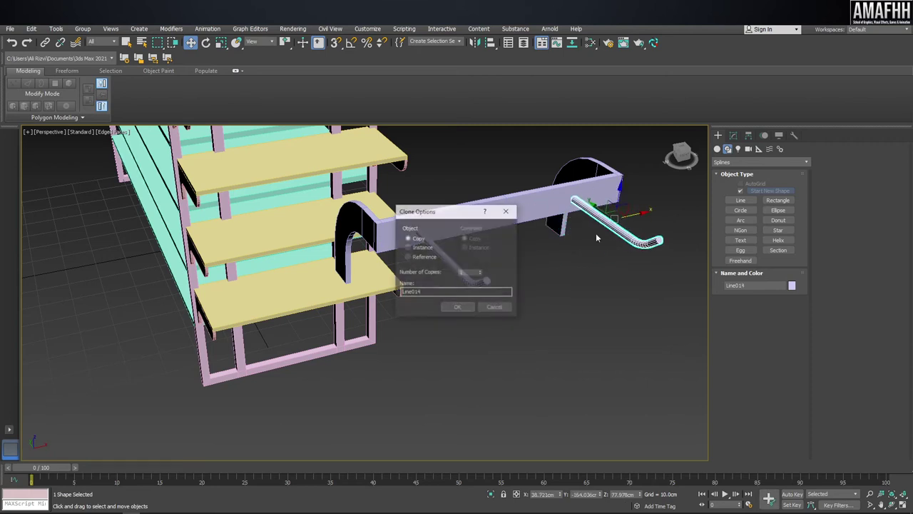
click(457, 306)
Step: Orbit out to view the bracket with both hooks, then clear the selection
alt+middle_drag(457, 306, 594, 264)
click(594, 266)
drag(635, 339, 464, 187)
scroll(539, 203, down, 5)
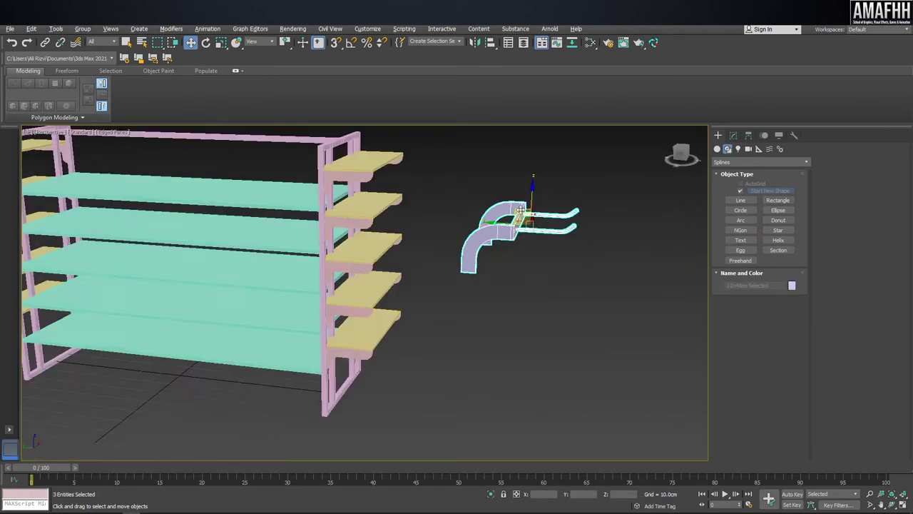
alt+middle_drag(539, 203, 562, 186)
drag(616, 159, 479, 306)
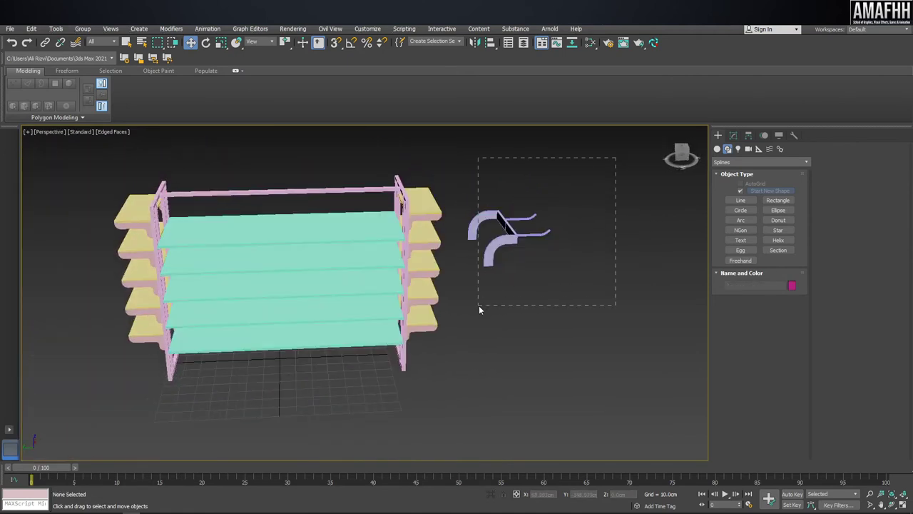
click(569, 281)
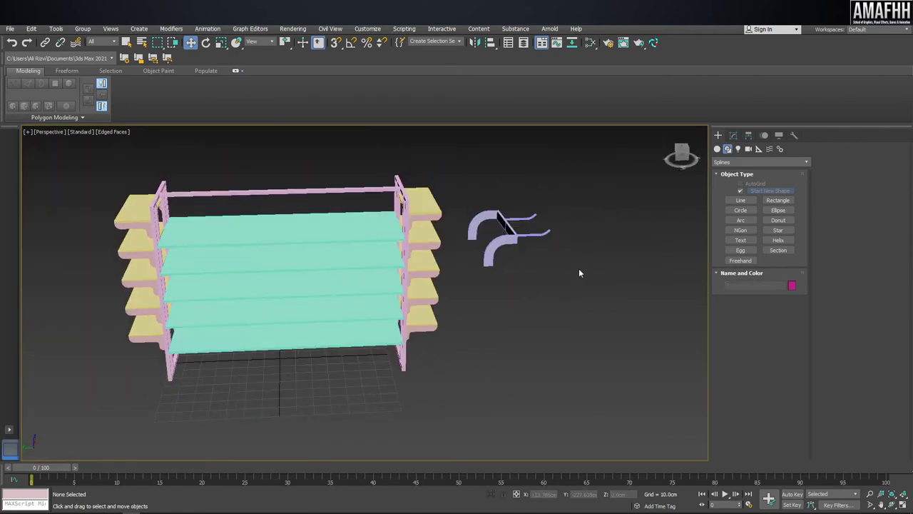